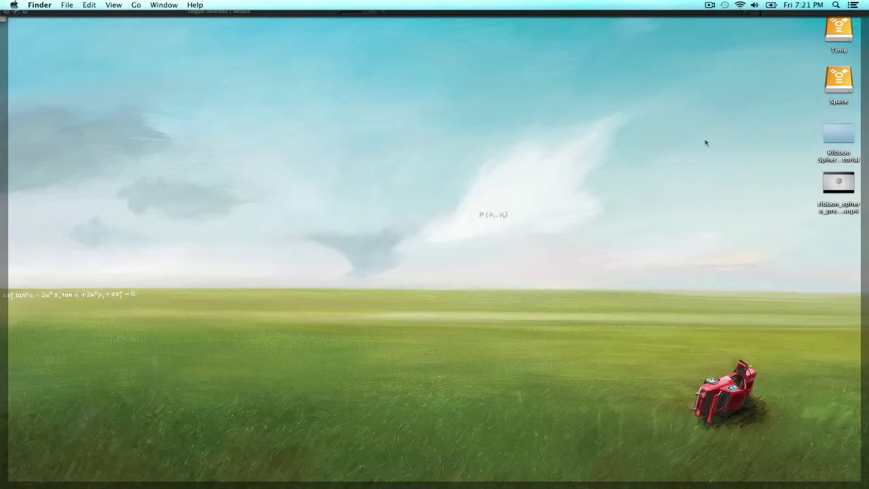
# Step: Preview the ribbon_sphere_preview.mp4 video on the desktop and close the preview
pyautogui.click(825, 187)
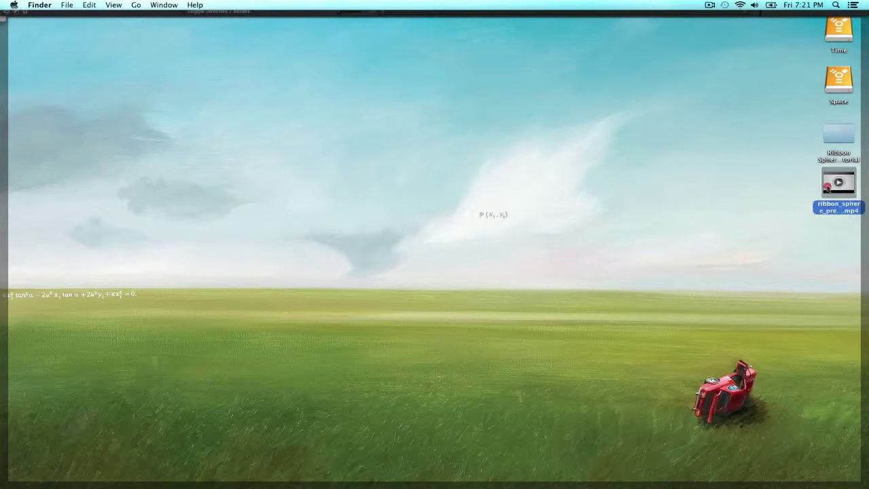
pyautogui.press('space')
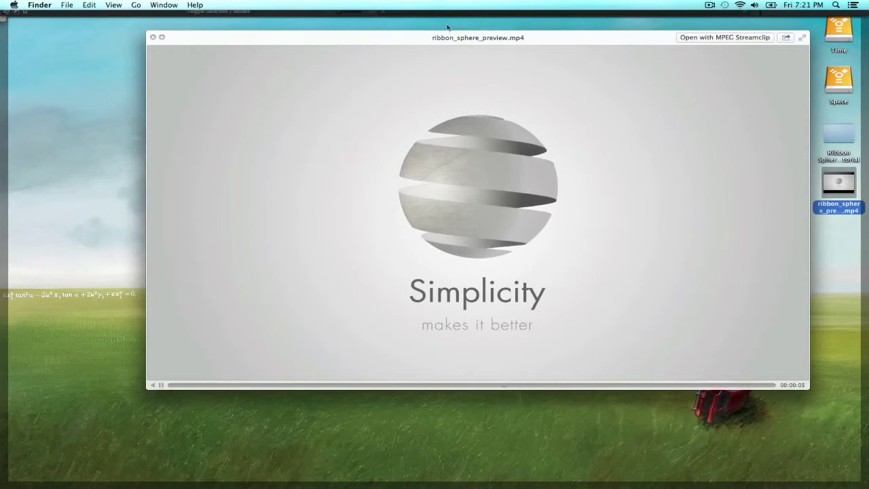
pyautogui.moveTo(409, 37); pyautogui.dragTo(345, 53)
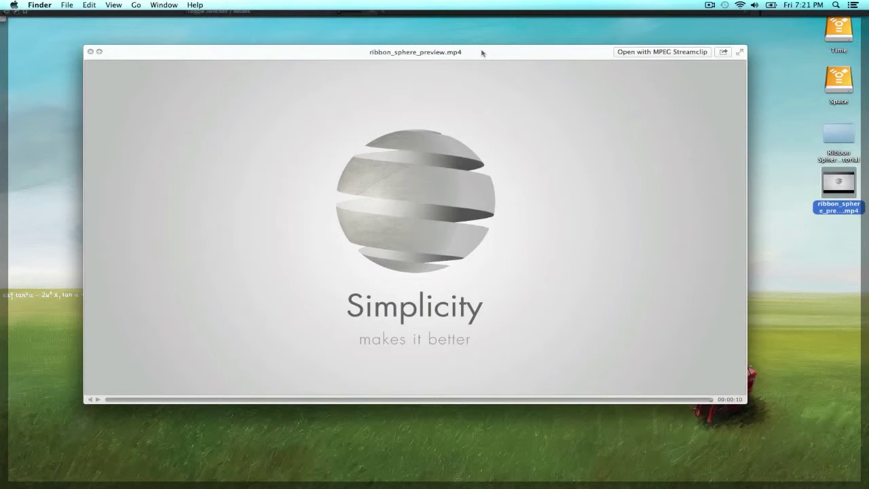
pyautogui.moveTo(481, 53); pyautogui.dragTo(485, 53)
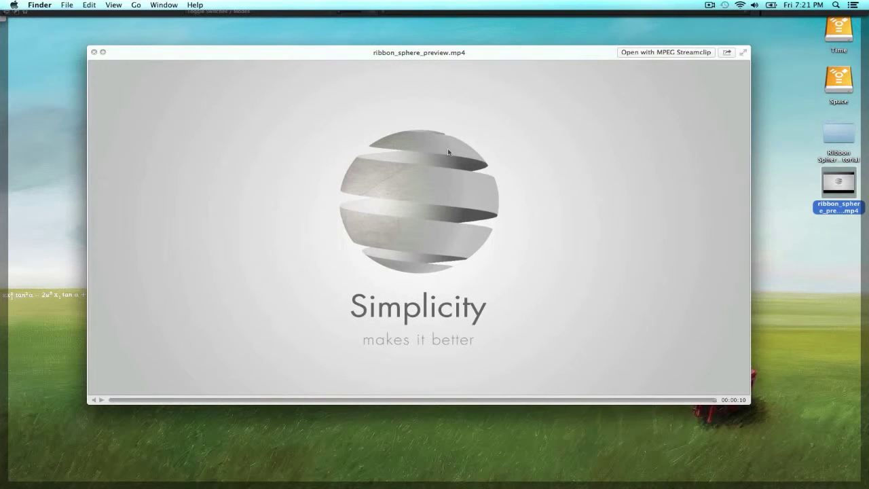
pyautogui.press('space')
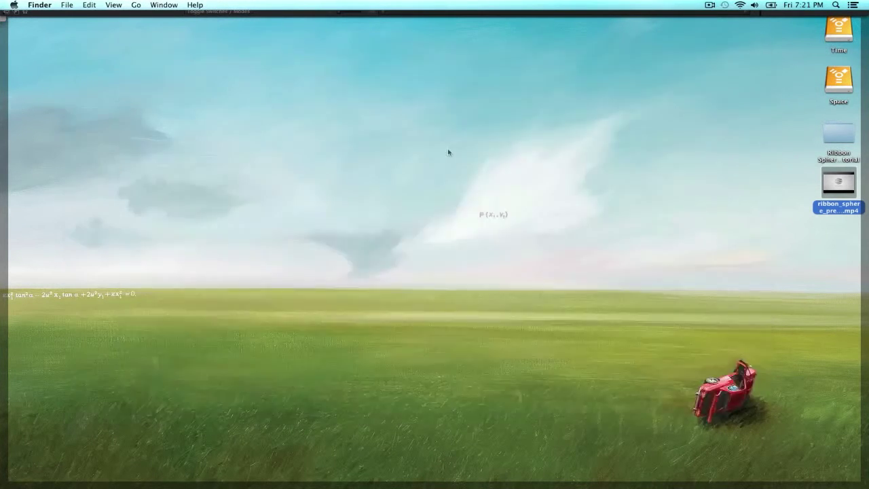
# Step: Switch to After Effects and create a 1280 x 720 composition with the HDV/HDTV 720 25 preset and a 10-second duration
pyautogui.click(546, 167)
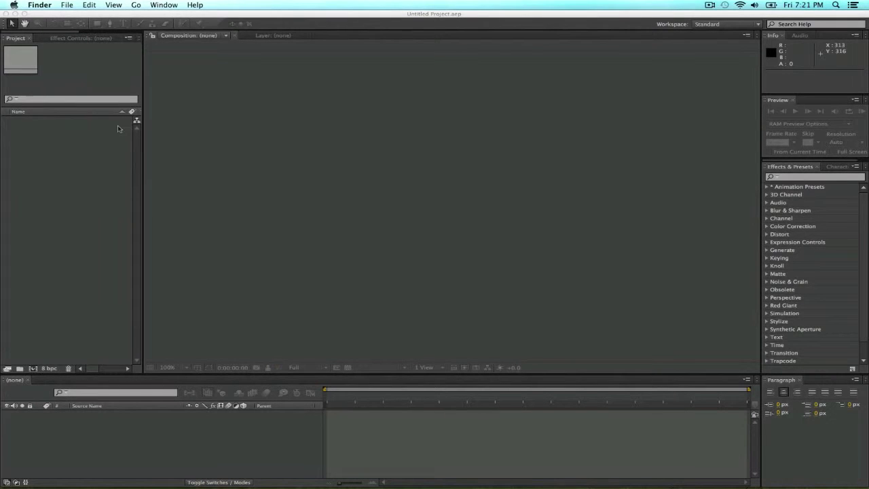
pyautogui.click(107, 140)
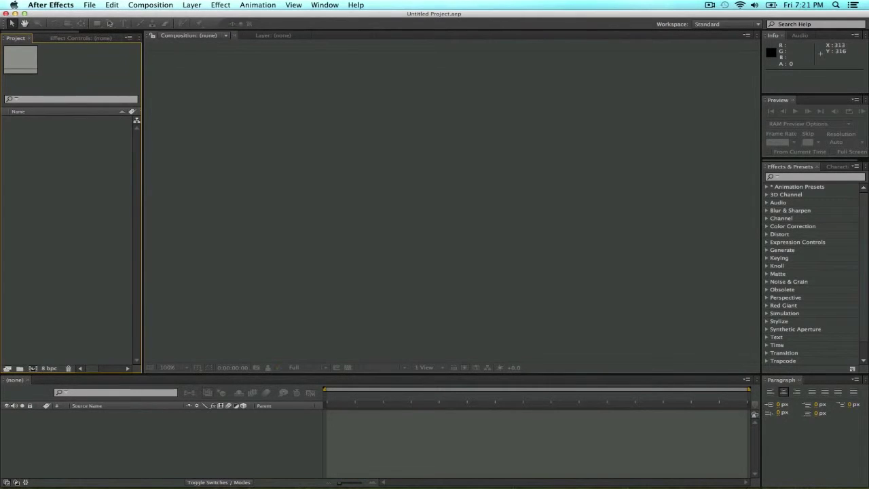
pyautogui.click(145, 7)
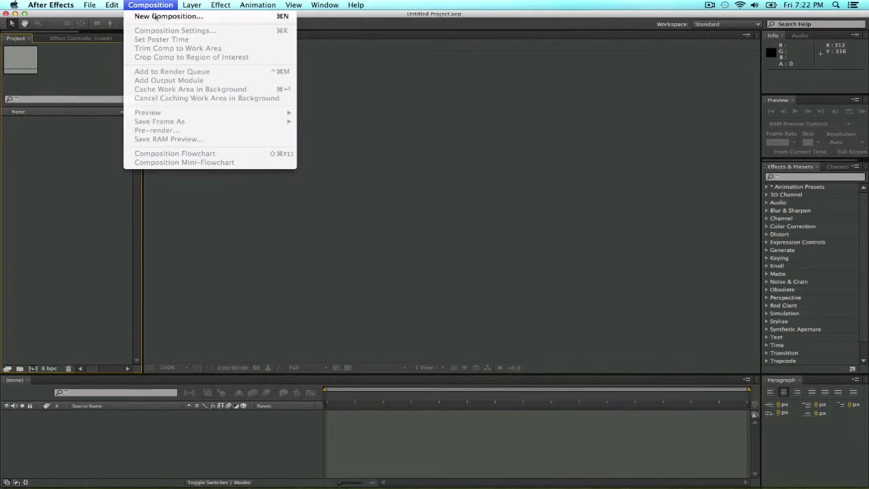
pyautogui.click(155, 16)
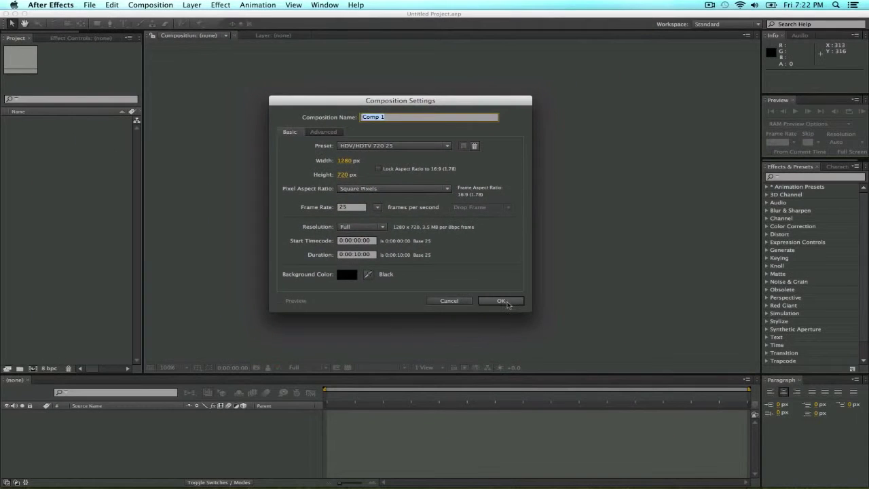
pyautogui.click(506, 303)
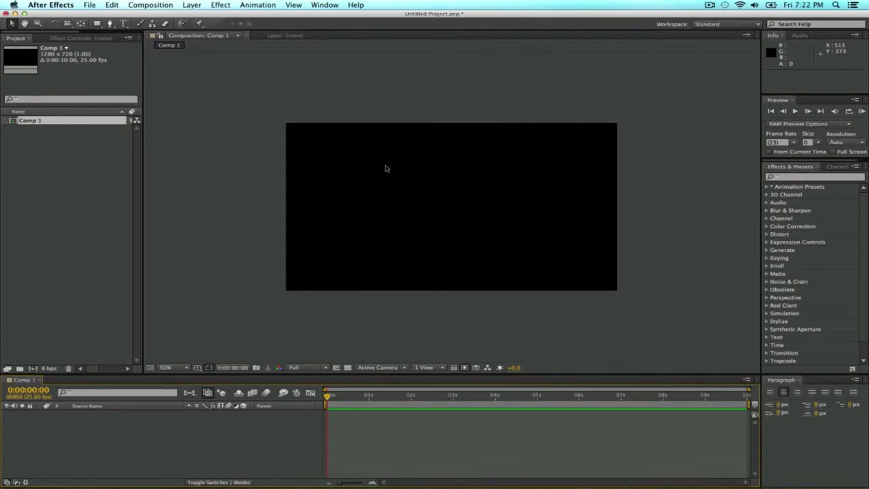
# Step: Draw a rounded rectangle bar about 105 px tall along the composition's upper edge, extending past both sides of the frame
pyautogui.click(97, 24)
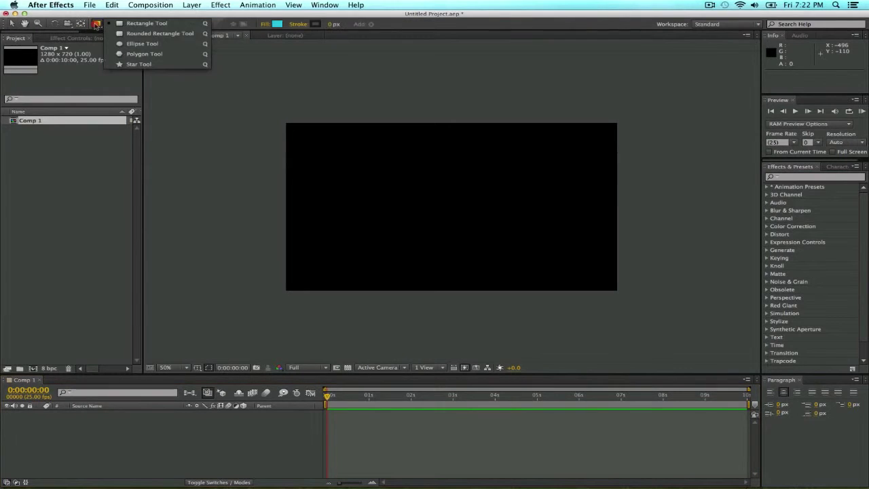
pyautogui.click(123, 34)
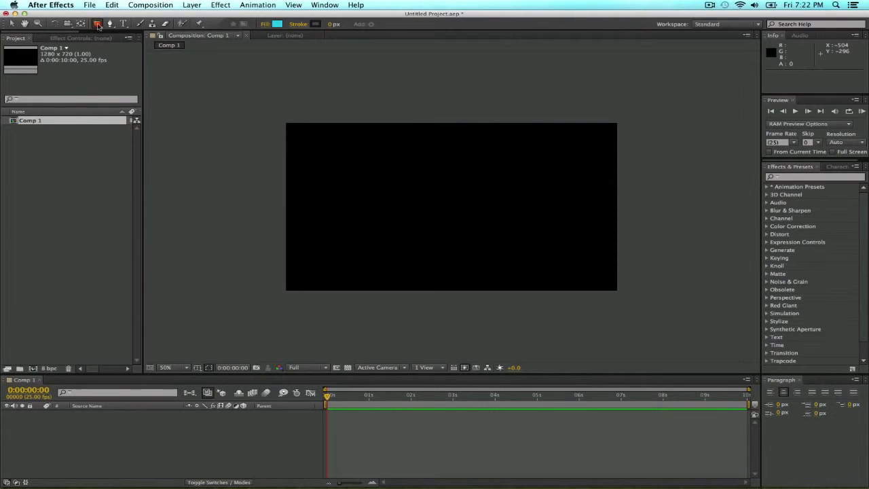
pyautogui.click(97, 23)
pyautogui.click(148, 34)
pyautogui.moveTo(271, 124); pyautogui.dragTo(629, 147)
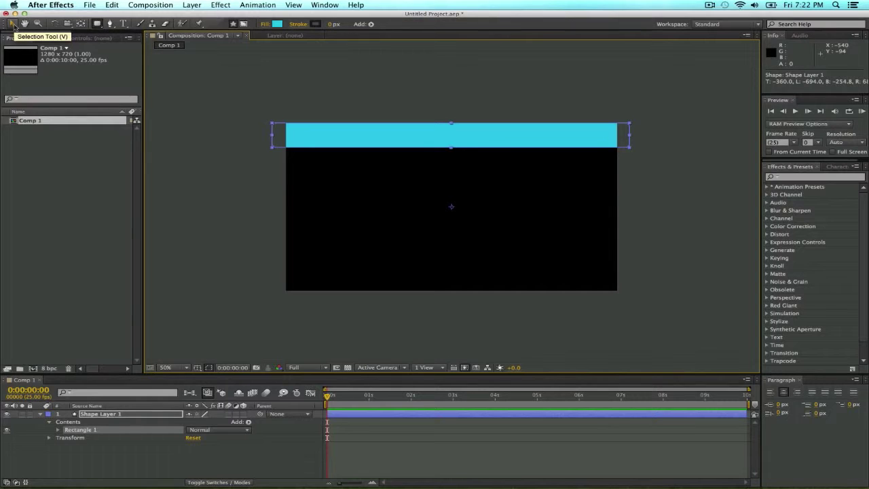
pyautogui.click(13, 25)
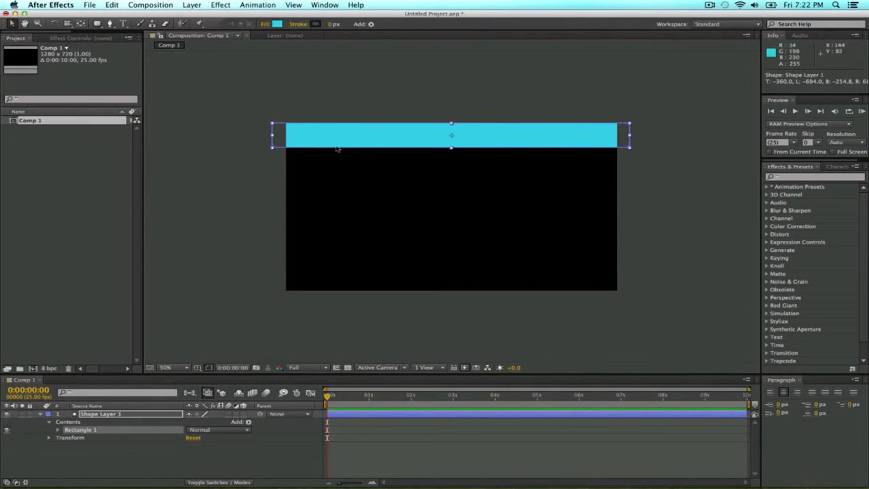
# Step: Find the Linear Wipe transition effect and apply it to Shape Layer 1
pyautogui.click(789, 178)
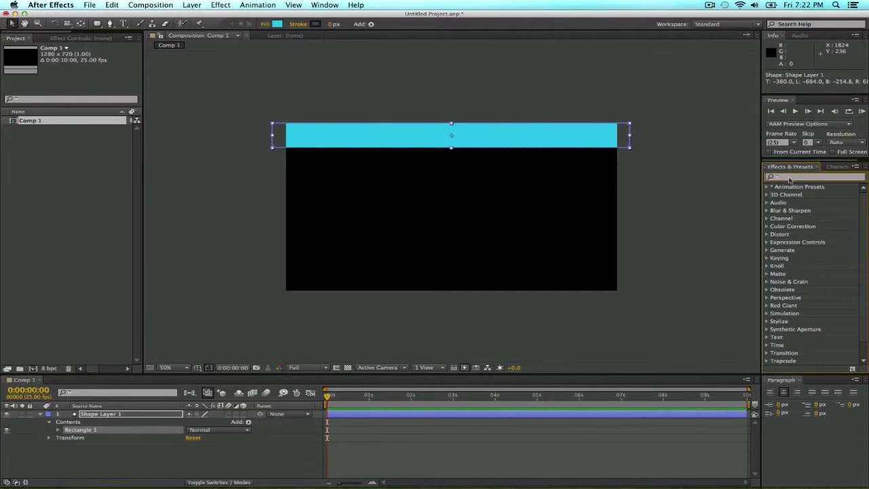
pyautogui.write('linear wi')
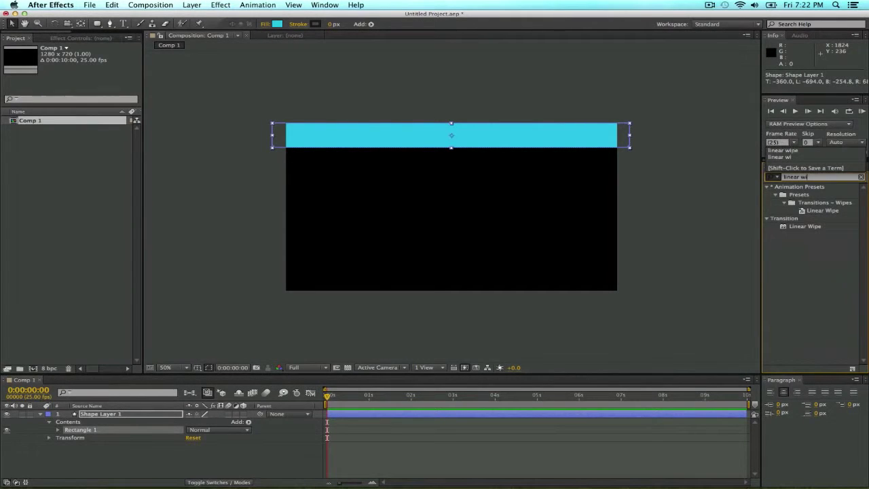
pyautogui.moveTo(794, 227); pyautogui.dragTo(171, 414)
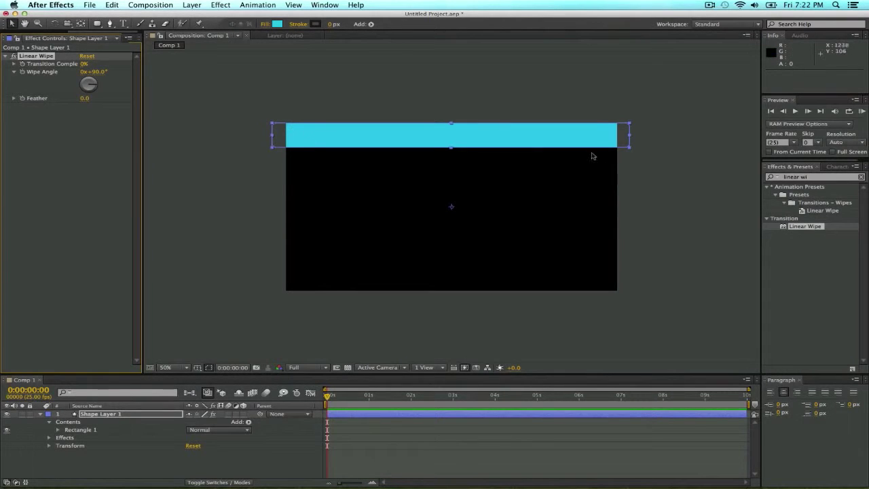
# Step: Keyframe the Linear Wipe's Transition Completion at 100% at the start of the composition
pyautogui.click(348, 402)
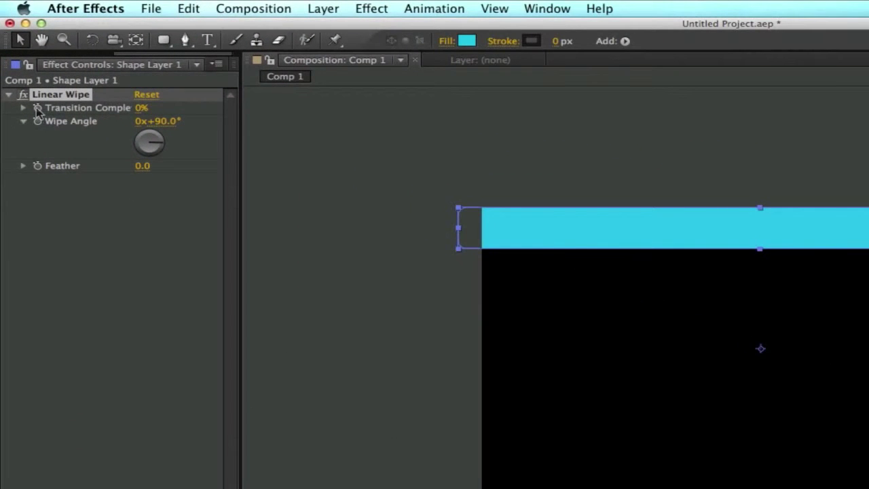
pyautogui.click(139, 108)
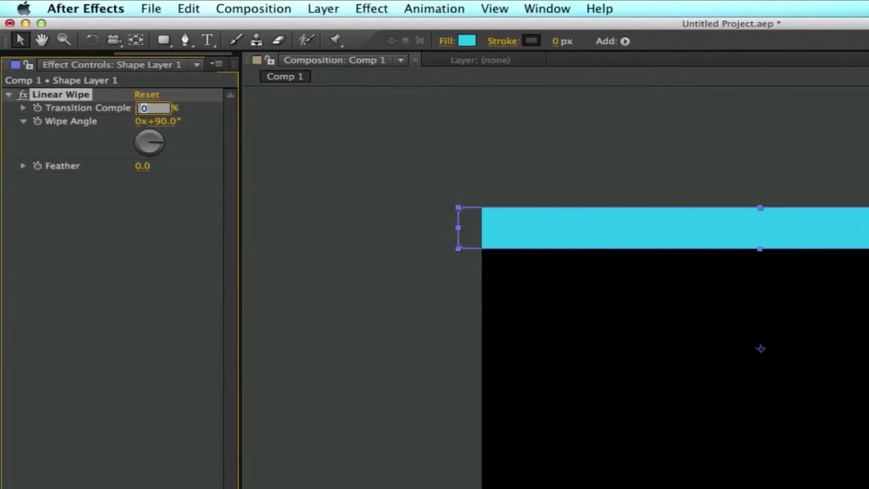
pyautogui.write('100')
pyautogui.press('Return')
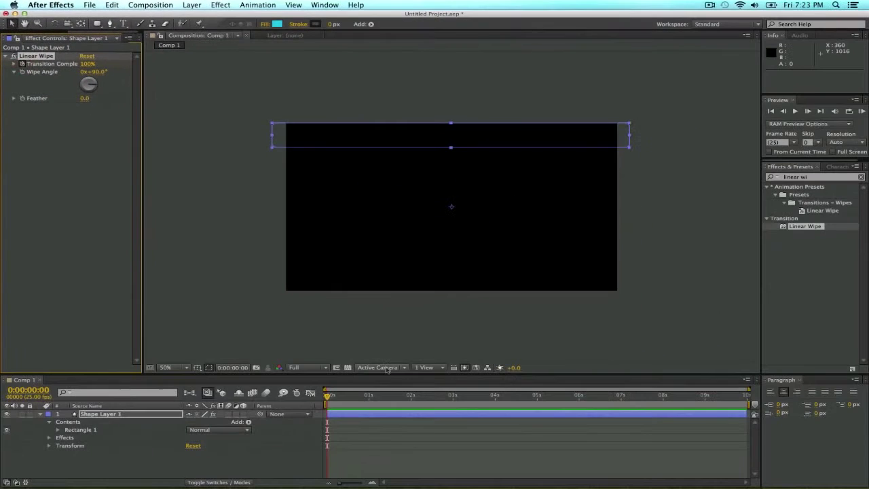
# Step: Add a second Transition Completion keyframe of 0% at 1 second
pyautogui.click(422, 453)
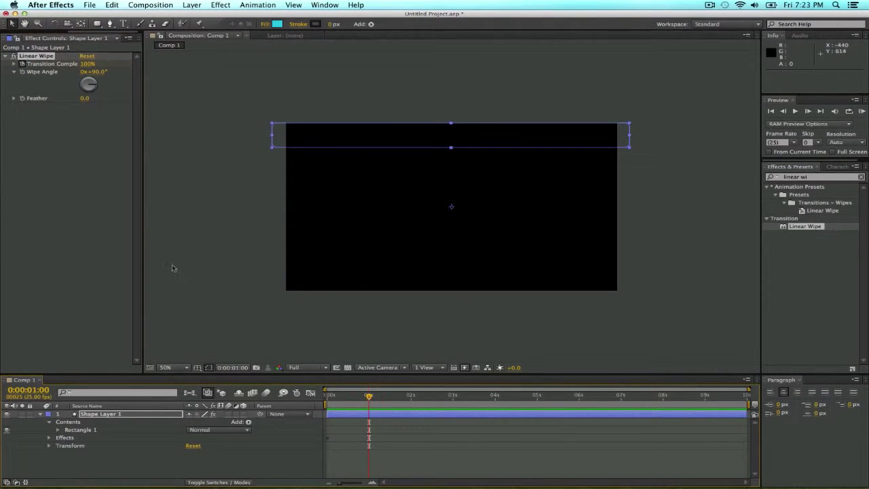
pyautogui.click(87, 64)
pyautogui.write('0')
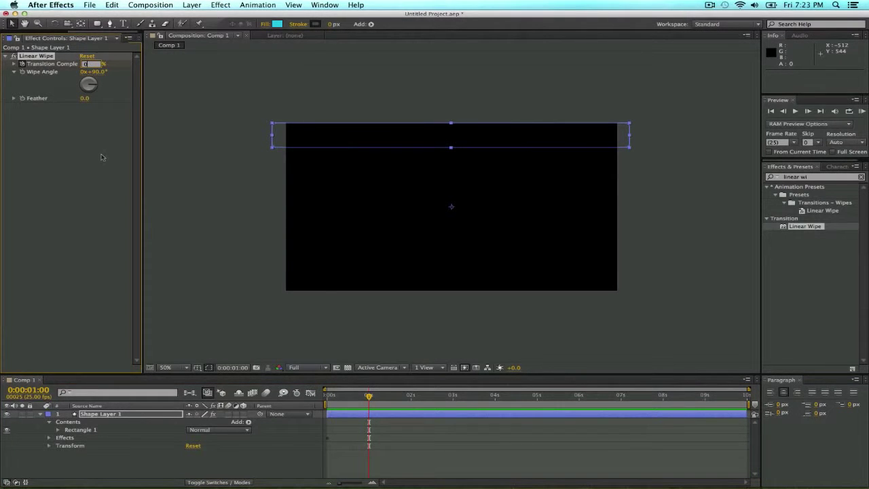
pyautogui.press('Return')
# Step: Set the Wipe Angle to 45 degrees at a mid-wipe frame and scrub through the transition to check it
pyautogui.moveTo(343, 400)
pyautogui.mouseDown()
pyautogui.moveTo(321, 396)
pyautogui.moveTo(368, 400)
pyautogui.moveTo(334, 399)
pyautogui.moveTo(369, 401)
pyautogui.moveTo(341, 400)
pyautogui.moveTo(348, 400)
pyautogui.mouseUp()
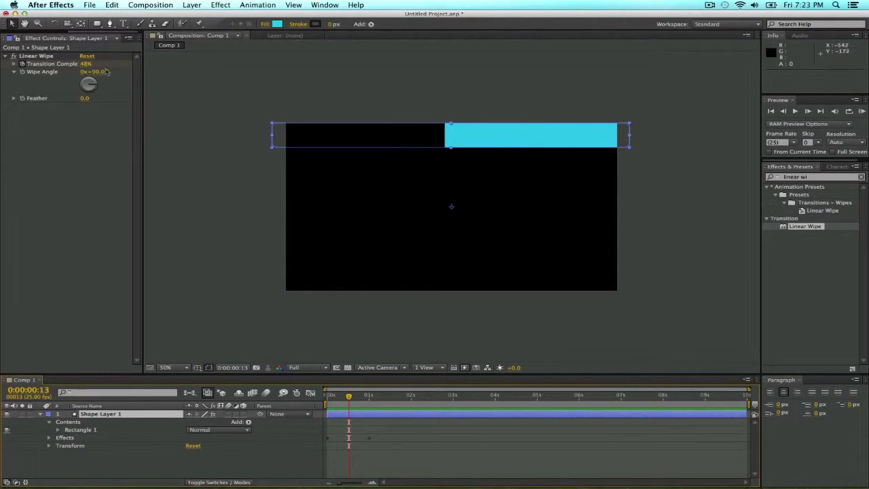
pyautogui.click(100, 72)
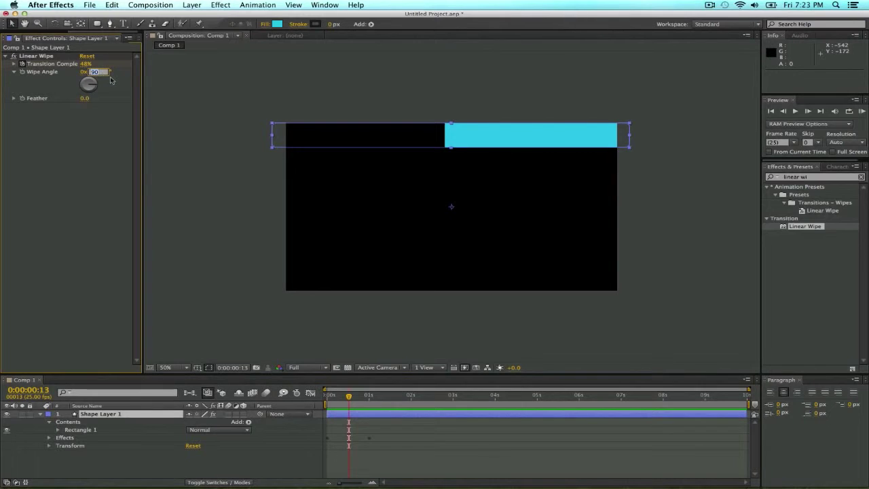
pyautogui.write('45')
pyautogui.press('Return')
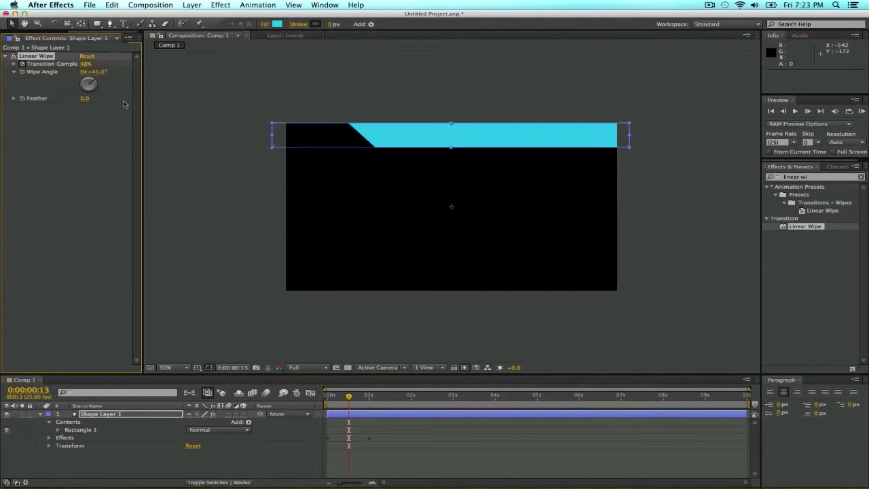
pyautogui.moveTo(339, 397)
pyautogui.mouseDown()
pyautogui.moveTo(360, 398)
pyautogui.moveTo(336, 405)
pyautogui.mouseUp()
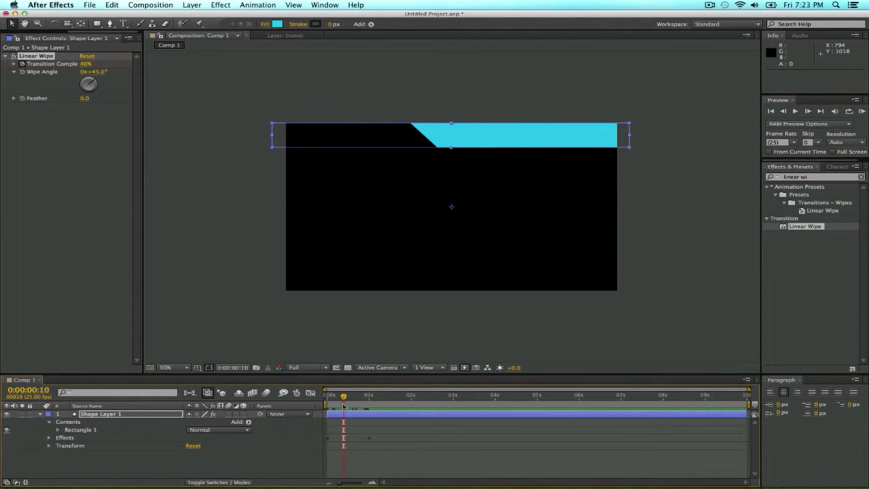
# Step: Duplicate Shape Layer 1 and, with the wipe complete, place the copy directly beneath the original bar so their edges touch
pyautogui.click(41, 414)
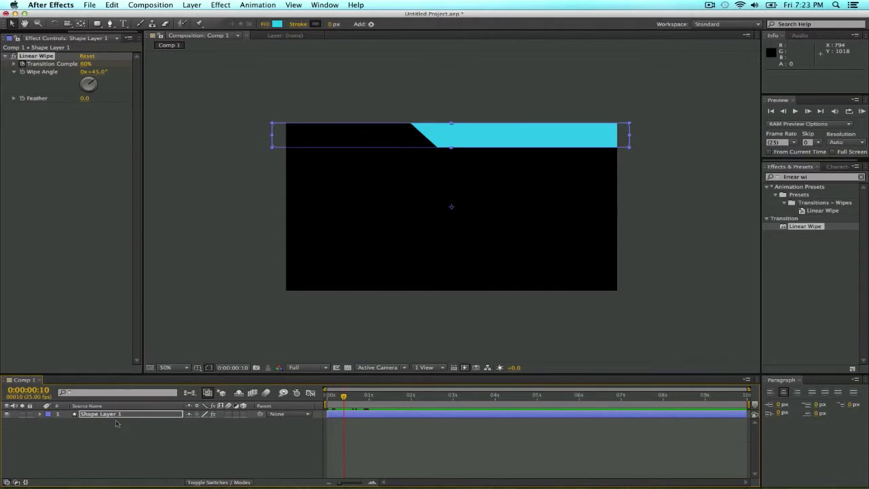
pyautogui.click(122, 415)
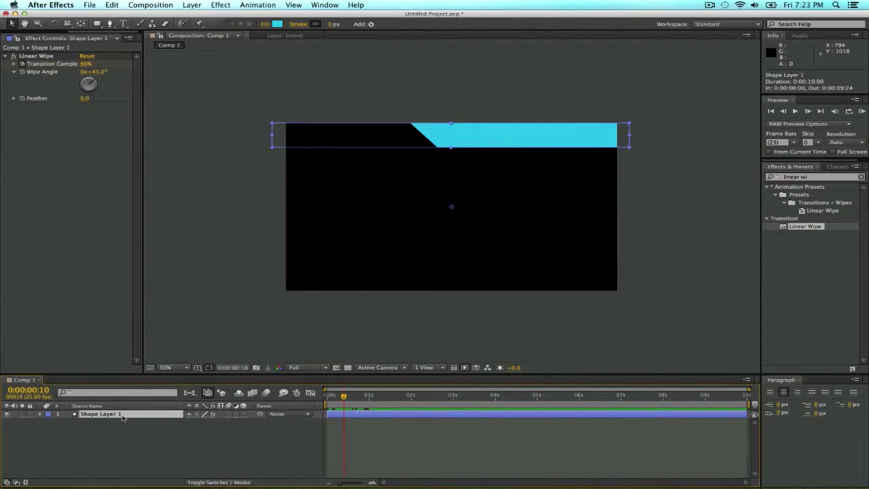
pyautogui.press('super+d')
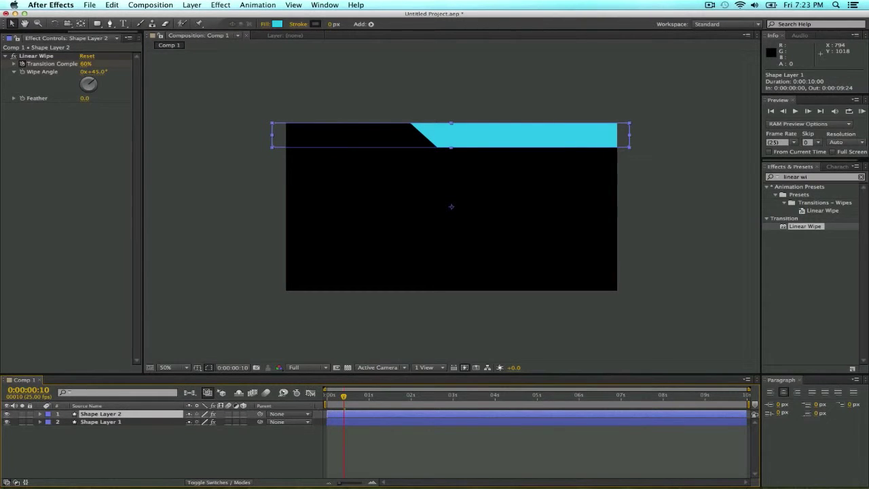
pyautogui.press('pageup')
pyautogui.press('Home')
pyautogui.click(370, 395)
pyautogui.moveTo(403, 133); pyautogui.dragTo(401, 155)
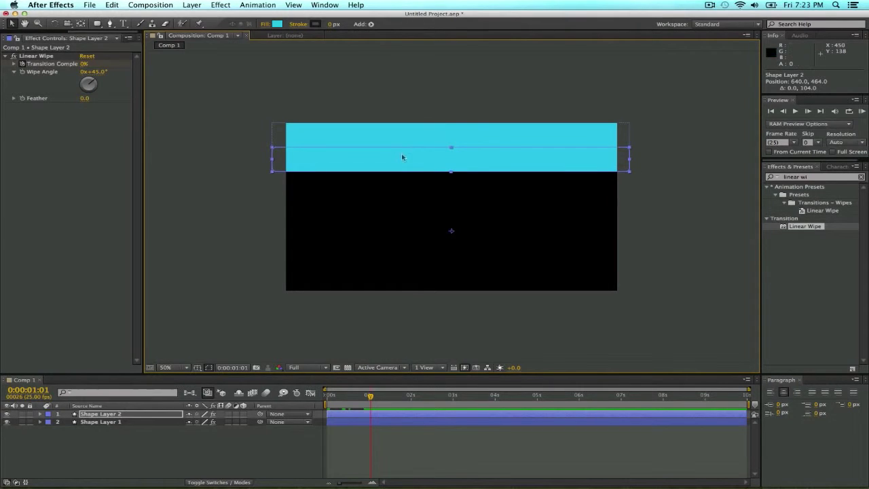
# Step: Reveal Shape Layer 2's Position and set its Y value to 539 to leave a gap between the bars
pyautogui.click(175, 414)
pyautogui.press('p')
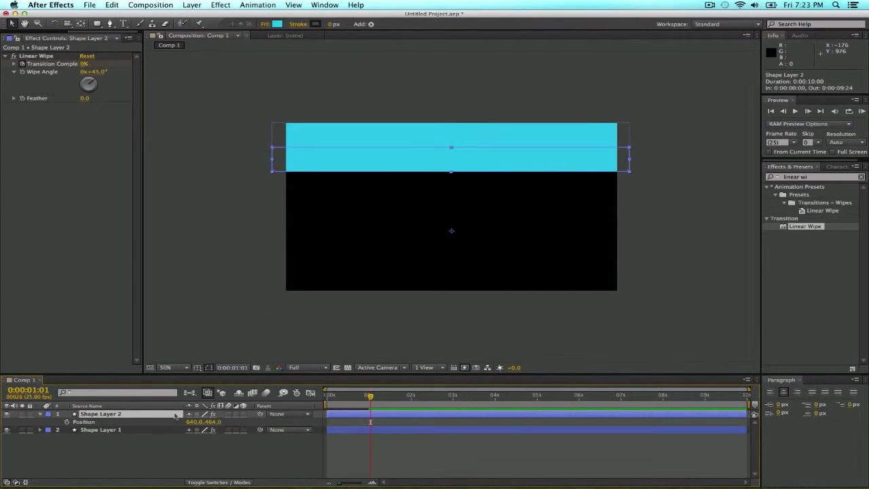
pyautogui.click(213, 422)
pyautogui.write('4')
pyautogui.press('Return')
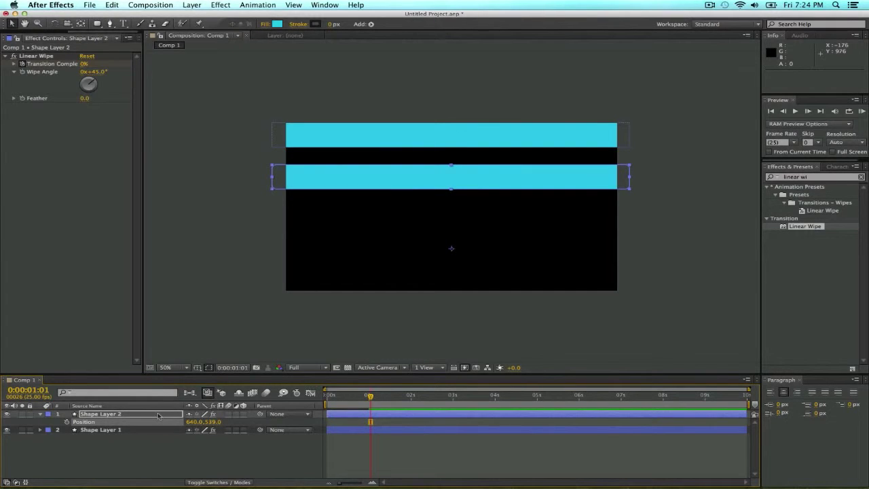
# Step: Duplicate Shape Layer 2 and place the copy directly beneath the second bar so their edges touch
pyautogui.click(159, 415)
pyautogui.hotkey('ctrl', 'd')
pyautogui.moveTo(346, 182); pyautogui.dragTo(351, 208)
# Step: Reveal Shape Layer 3's Position and increase its Y value by 75 to 718
pyautogui.click(177, 414)
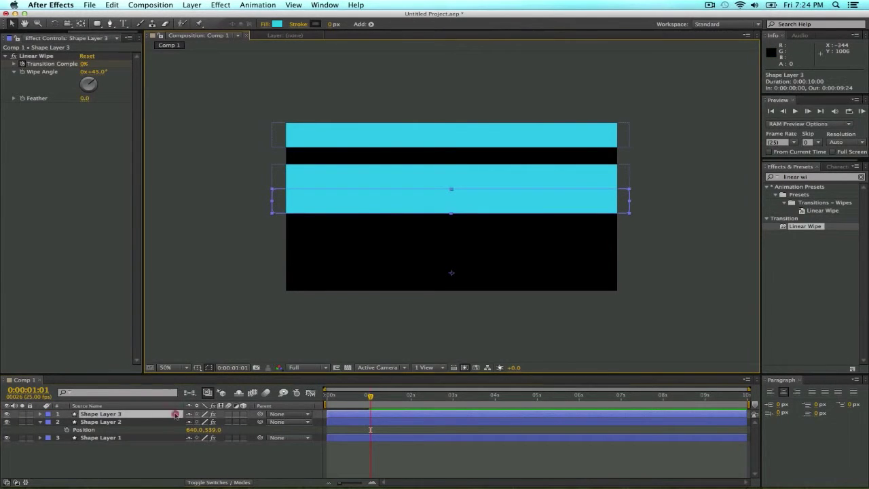
pyautogui.press('p')
pyautogui.click(215, 421)
pyautogui.write('+75')
pyautogui.press('Return')
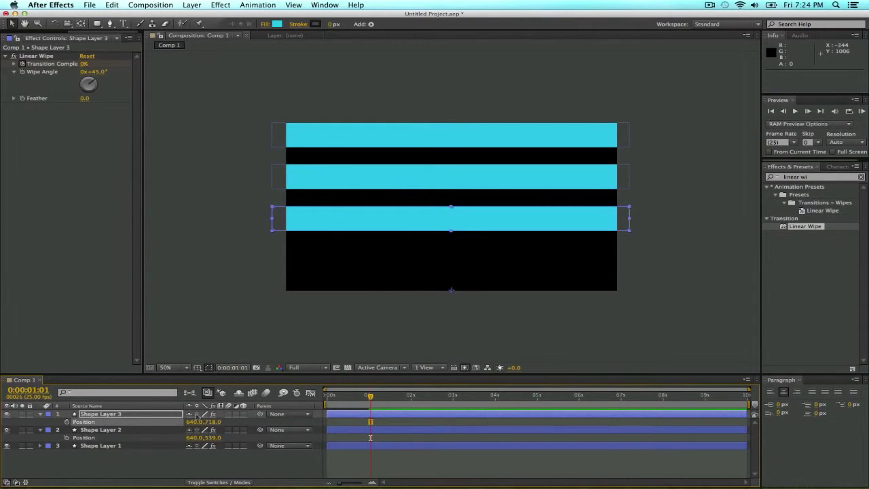
# Step: Duplicate Shape Layer 3, place the copy directly beneath the third bar, and increase its Y position by 75 to 897
pyautogui.press('super+d')
pyautogui.moveTo(351, 223); pyautogui.dragTo(345, 244)
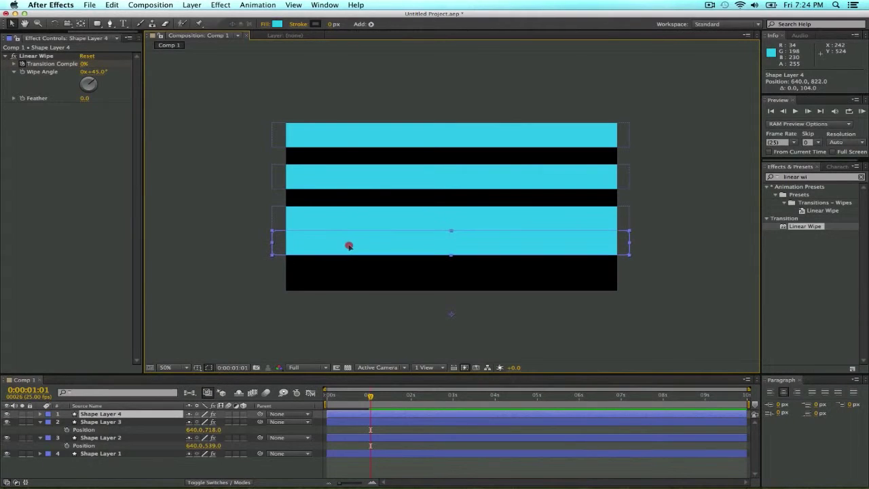
pyautogui.click(145, 417)
pyautogui.press('p')
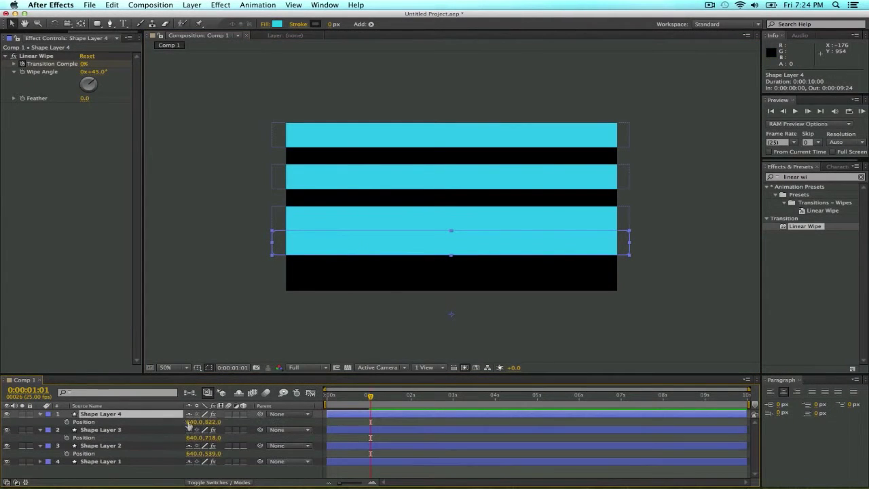
pyautogui.click(213, 422)
pyautogui.write('+75')
pyautogui.press('Return')
# Step: Duplicate Shape Layer 4, place the copy directly beneath the fourth bar, and set its Y position to 1076
pyautogui.press('super+d')
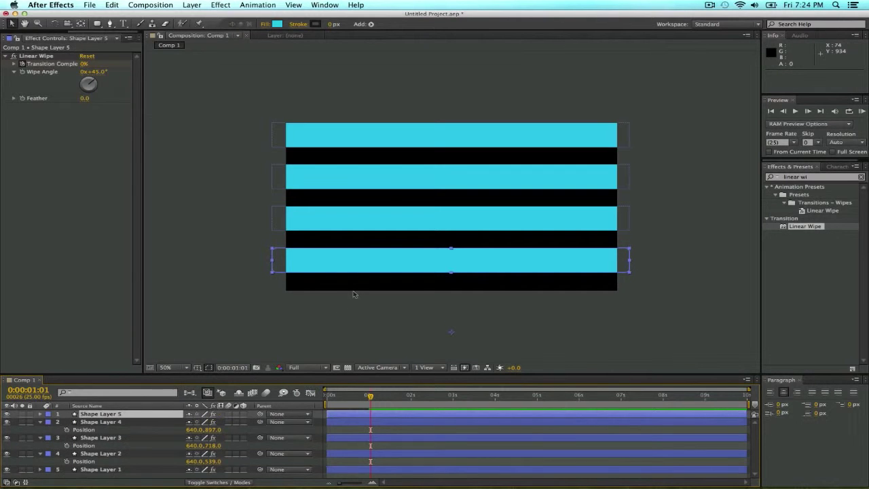
pyautogui.moveTo(351, 264); pyautogui.dragTo(350, 286)
pyautogui.press('p')
pyautogui.click(215, 421)
pyautogui.write('1001')
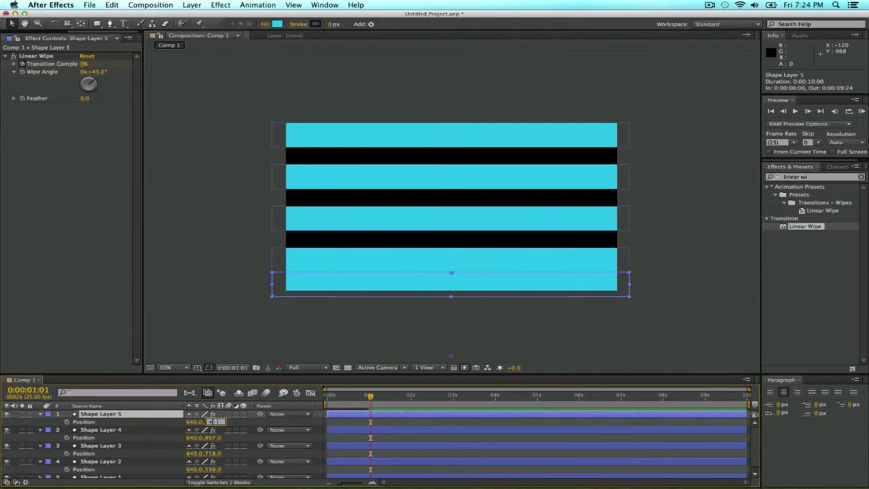
pyautogui.press('Return')
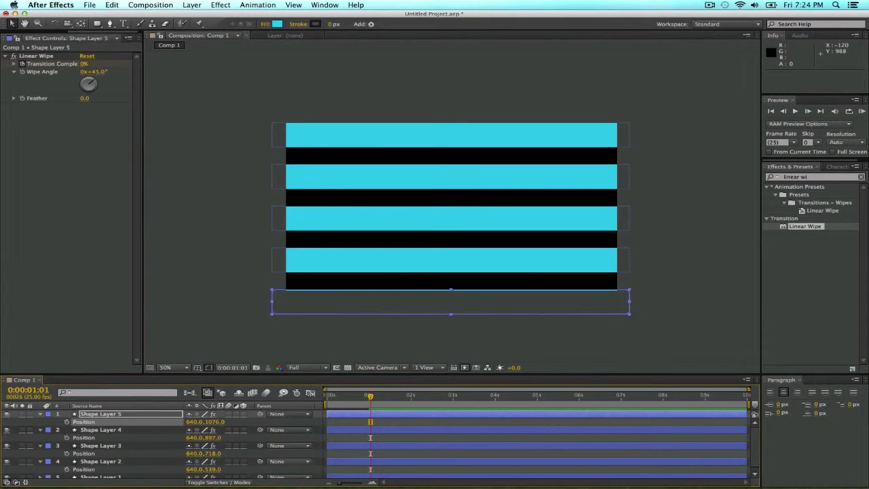
pyautogui.click(244, 319)
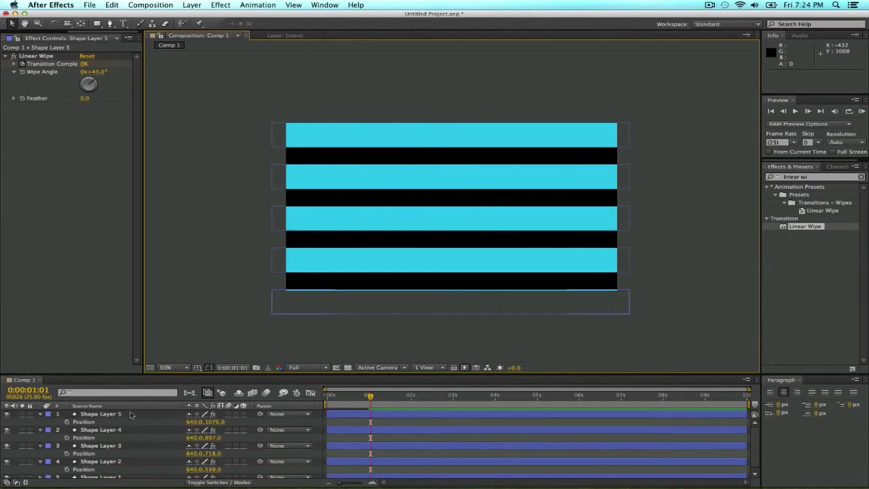
# Step: Collapse all five shape layers and pre-compose them as Pre-comp 1, moving all attributes into the new composition
pyautogui.click(100, 414)
pyautogui.scroll(-1, 139, 423)
pyautogui.keyDown('shift'); pyautogui.click(141, 474); pyautogui.keyUp('shift')
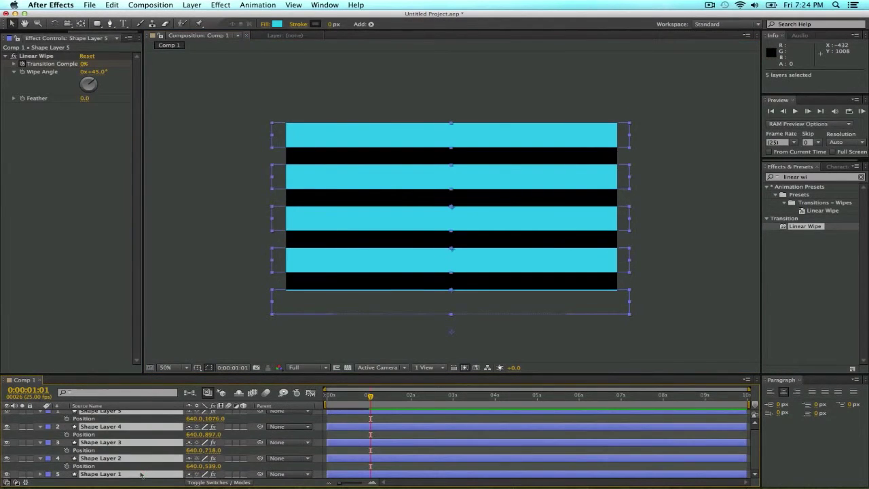
pyautogui.press('u')
pyautogui.press('u')
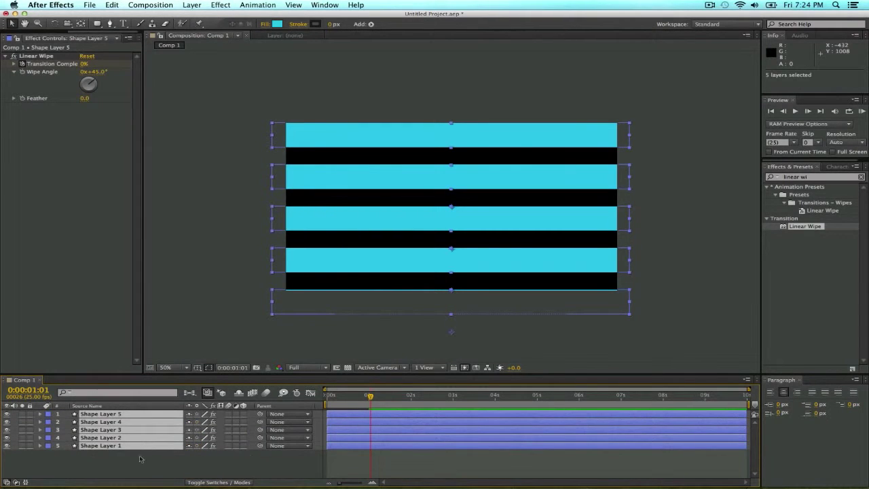
pyautogui.moveTo(141, 464); pyautogui.dragTo(139, 413)
pyautogui.click(191, 5)
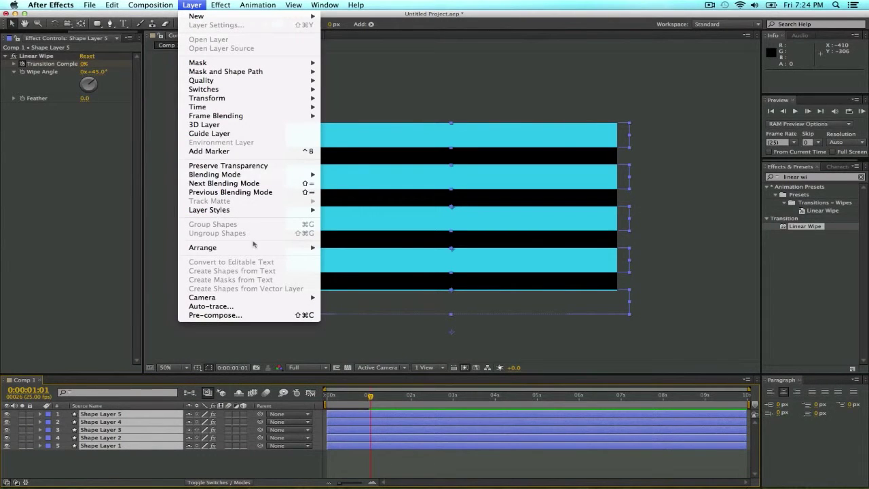
pyautogui.click(258, 315)
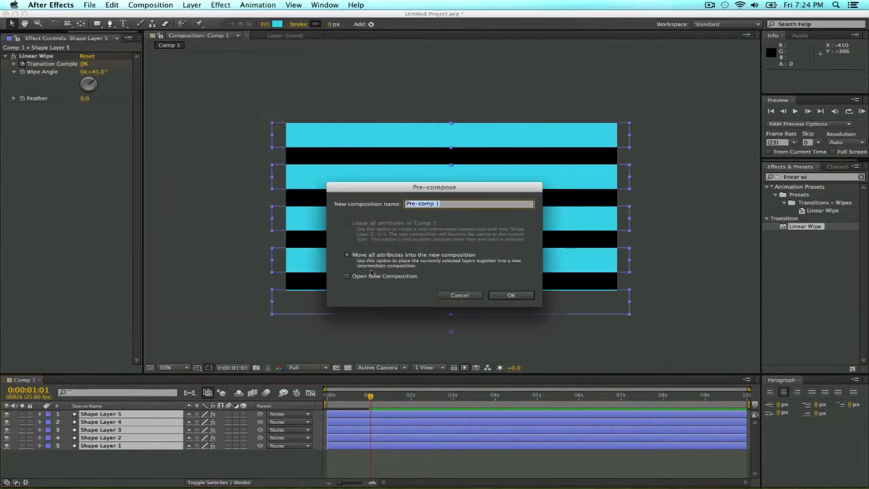
pyautogui.click(511, 295)
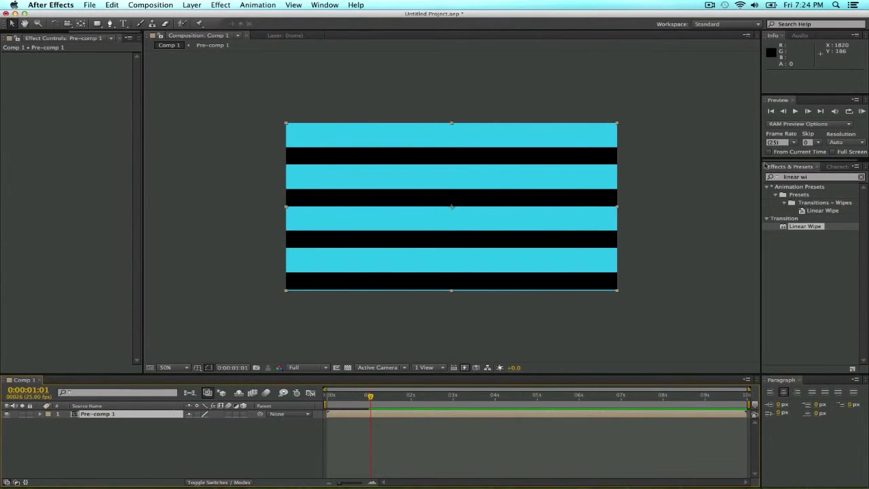
# Step: Find the CC Sphere effect, apply it to Pre-comp 1, and show the composition on the transparency grid
pyautogui.click(821, 176)
pyautogui.click(821, 176)
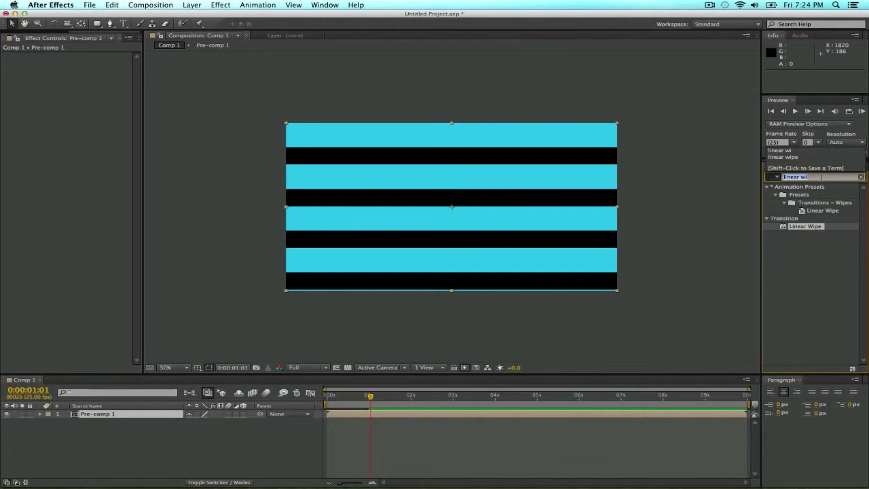
pyautogui.write('cc sphe')
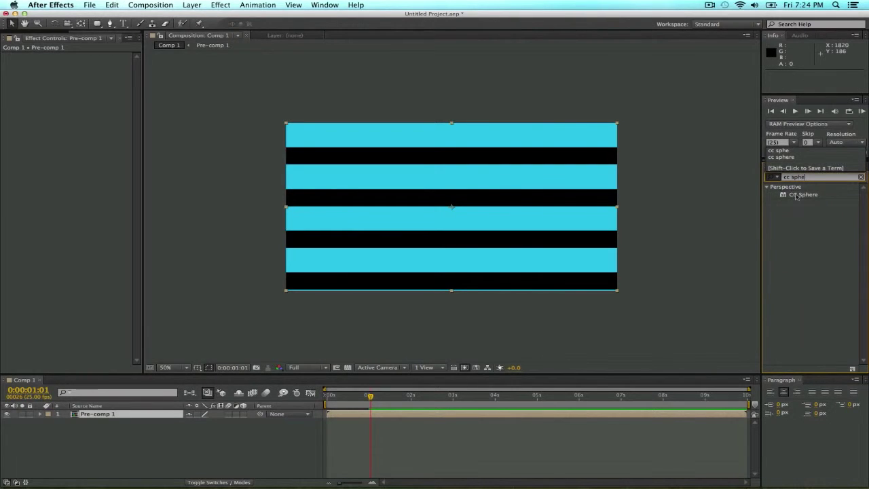
pyautogui.moveTo(796, 197); pyautogui.dragTo(371, 209)
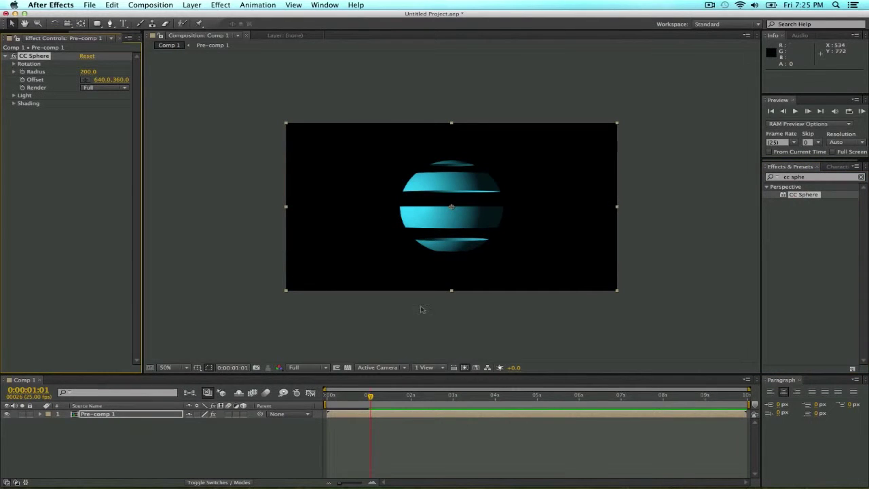
pyautogui.press('.')
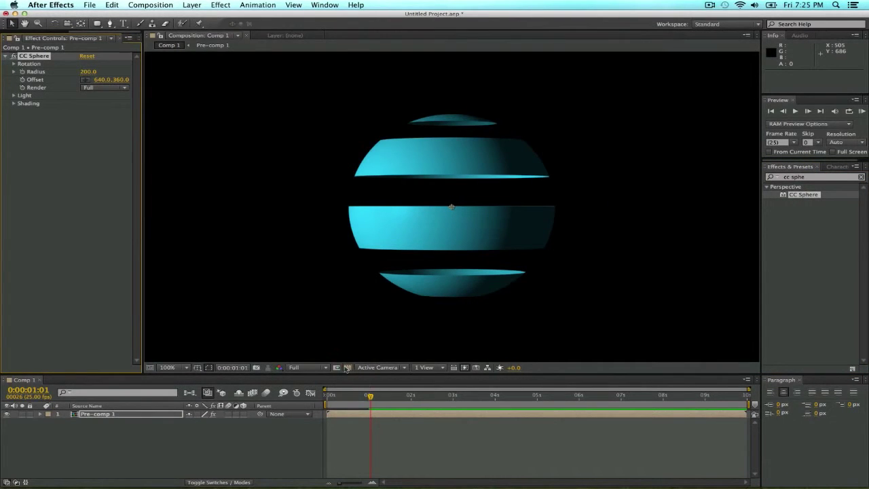
pyautogui.click(346, 368)
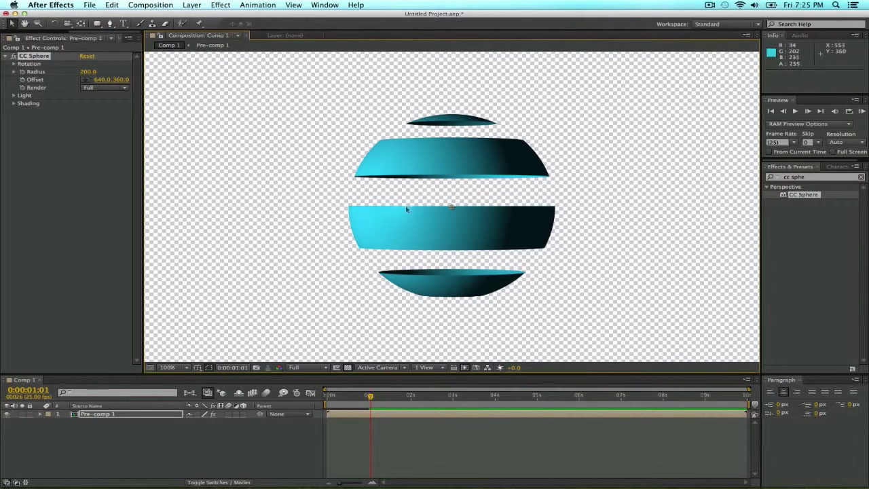
# Step: Inside Pre-comp 1, rotate all five bars together to 7.0° and return to Comp 1
pyautogui.doubleClick(89, 414)
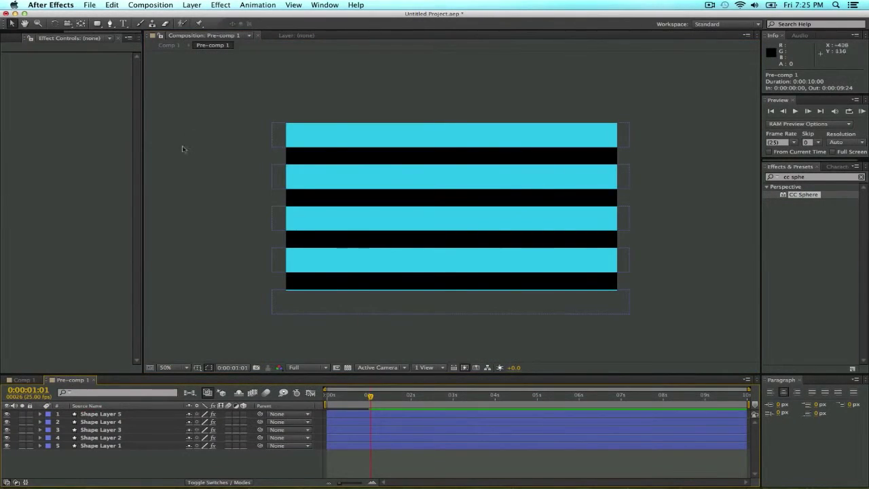
pyautogui.moveTo(241, 120); pyautogui.dragTo(644, 343)
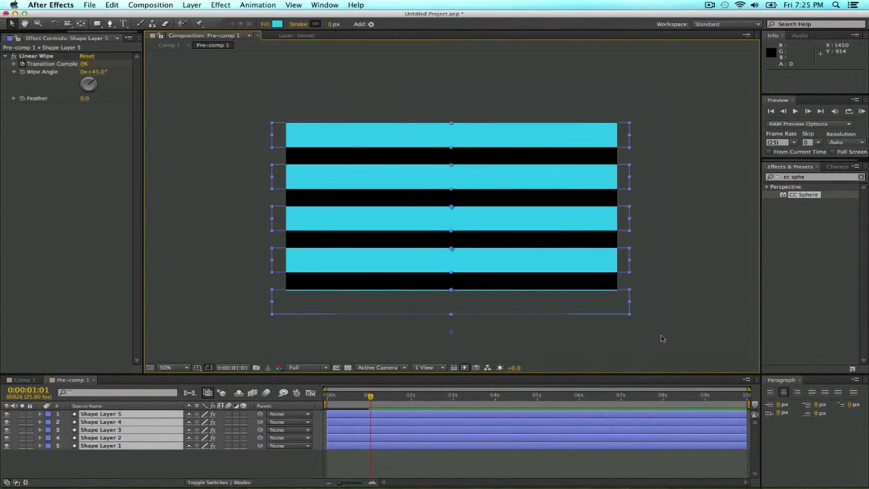
pyautogui.click(58, 25)
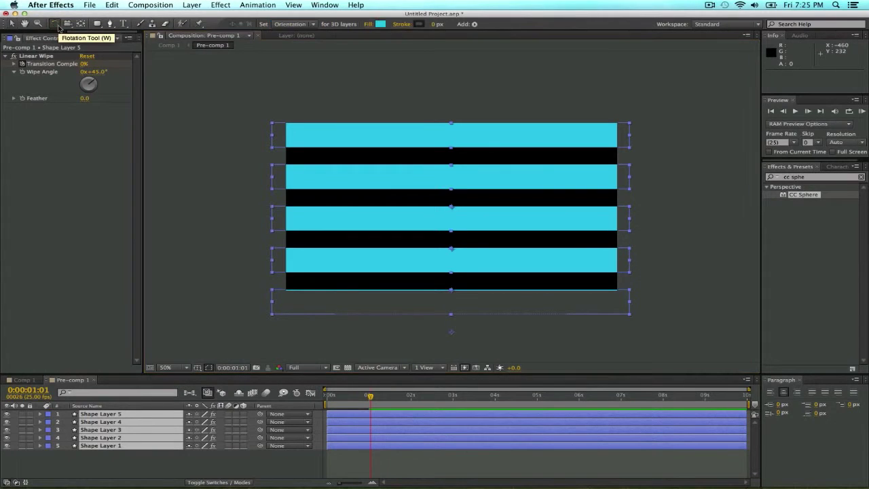
pyautogui.moveTo(275, 127); pyautogui.dragTo(278, 114)
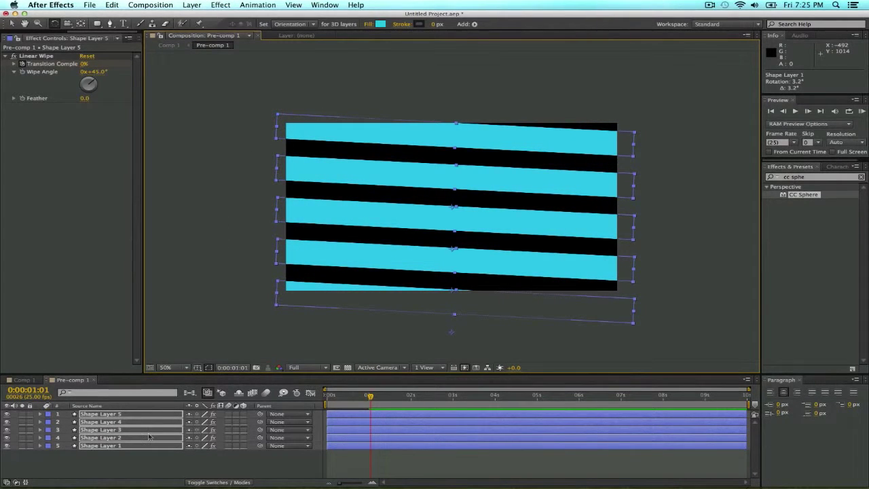
pyautogui.press('r')
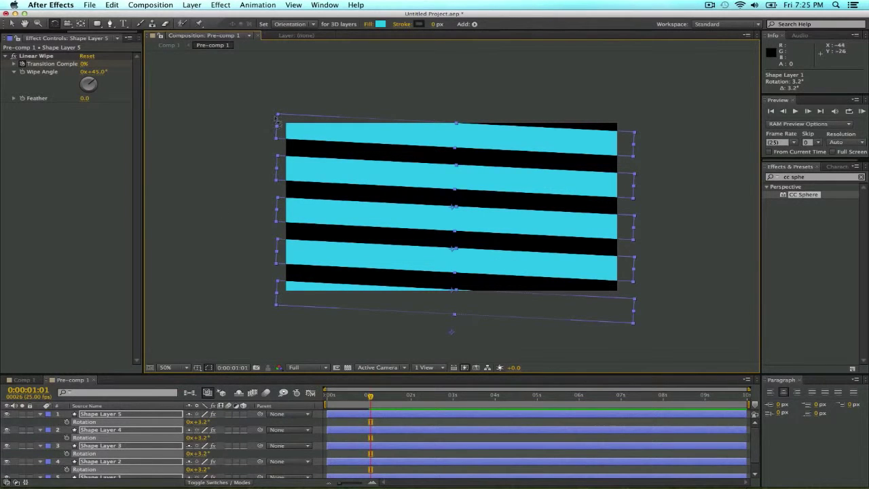
pyautogui.moveTo(280, 118); pyautogui.dragTo(288, 106)
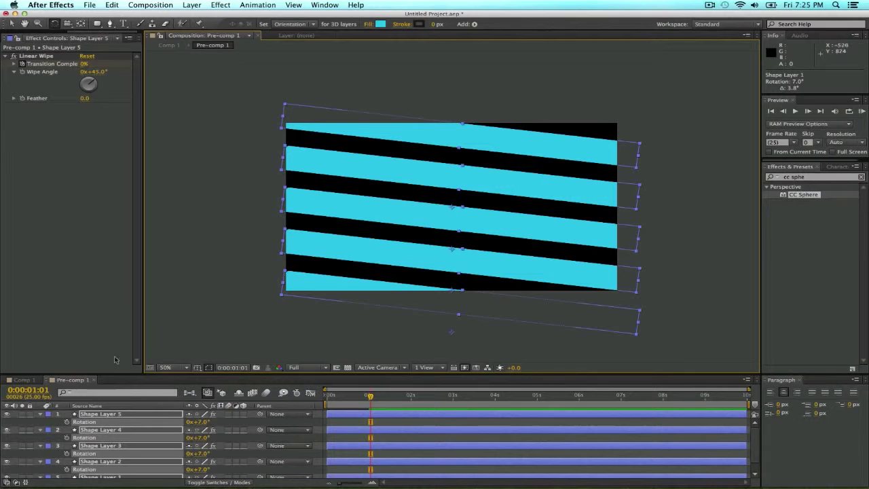
pyautogui.click(25, 380)
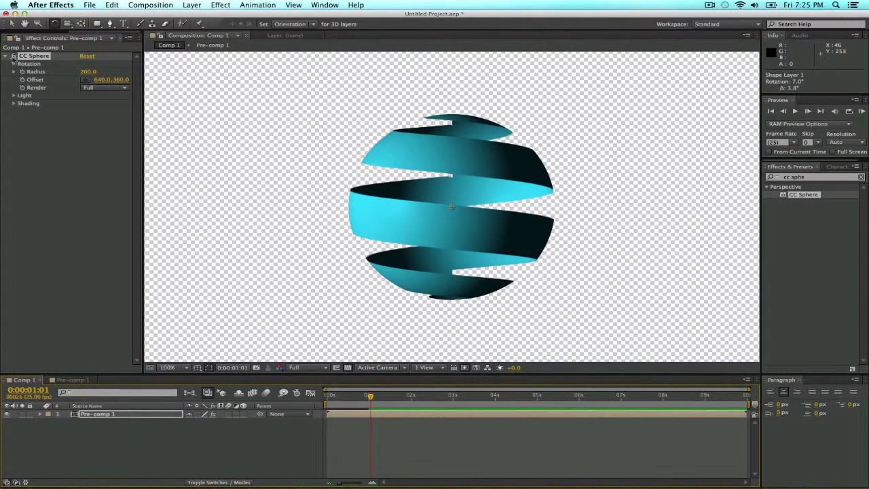
# Step: Set CC Sphere's Rotation X to 1.0° and Rotation Y to 185.0° to bring the ribbon seam to the front
pyautogui.click(13, 64)
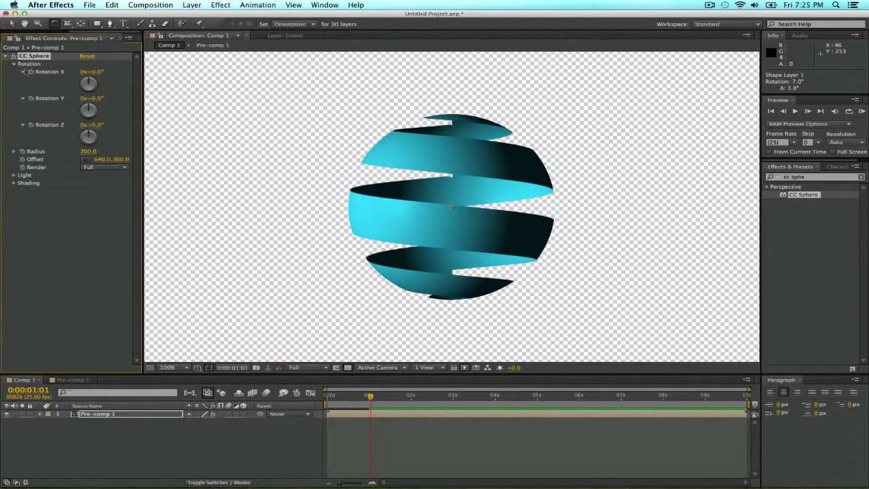
pyautogui.moveTo(95, 71); pyautogui.dragTo(204, 109)
pyautogui.moveTo(93, 72); pyautogui.dragTo(99, 72)
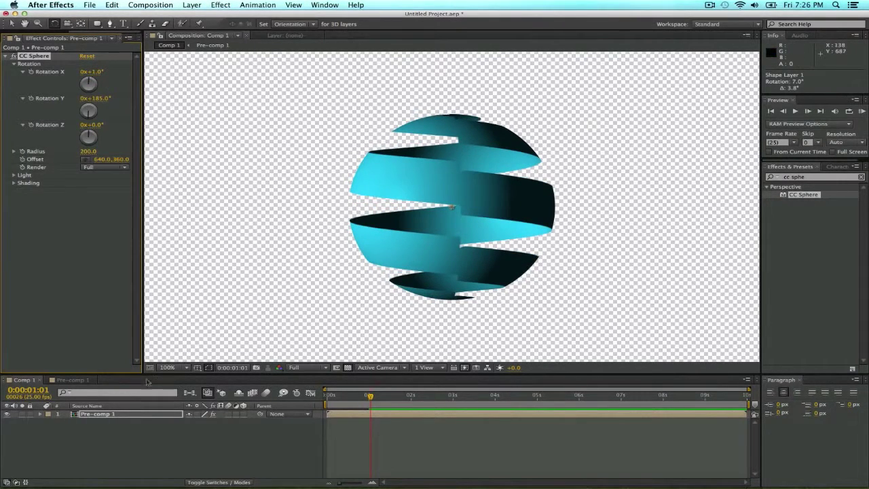
pyautogui.press('.')
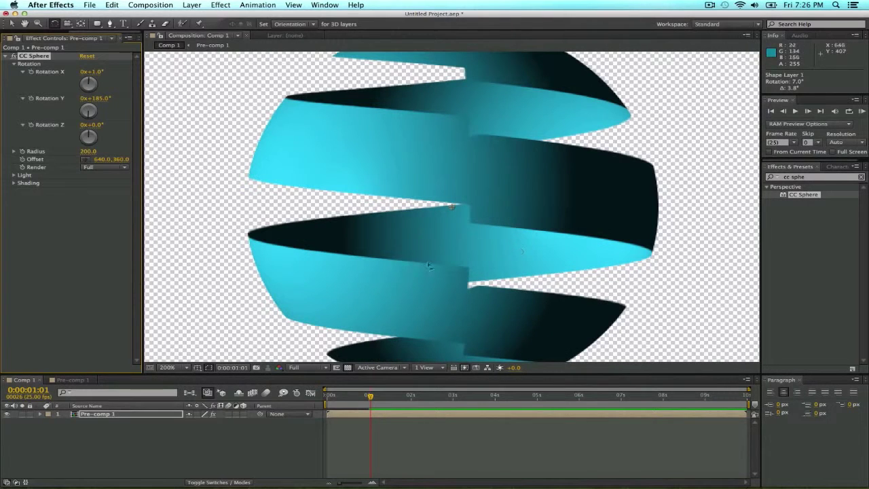
# Step: Try rotating the five bars in Pre-comp 1 to 7.5° and 6.0°, checking the seam in Comp 1 each time
pyautogui.click(74, 381)
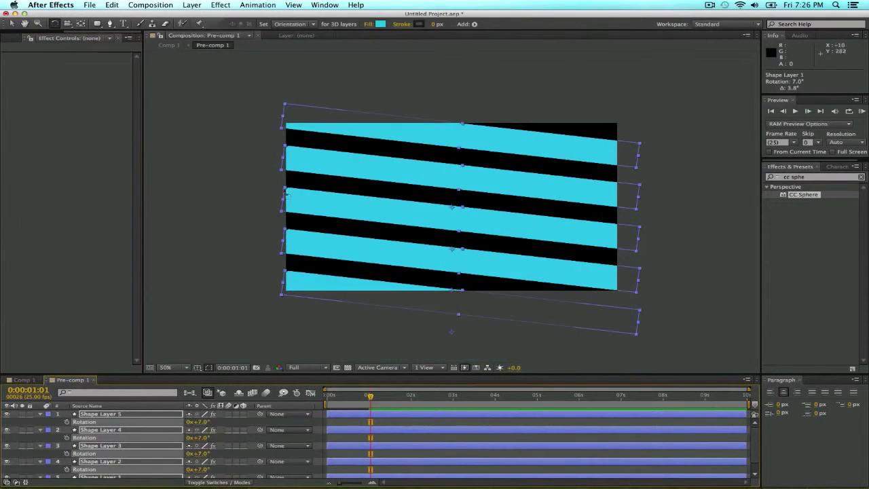
pyautogui.moveTo(286, 106); pyautogui.dragTo(287, 104)
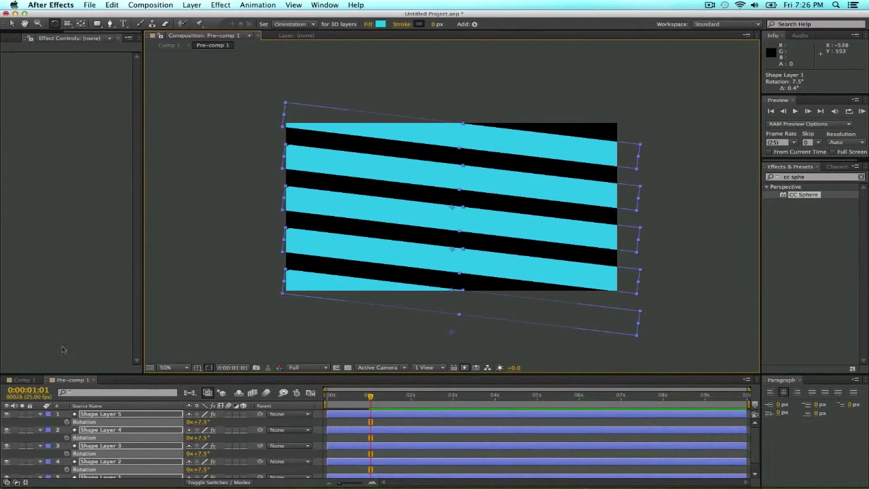
pyautogui.click(24, 380)
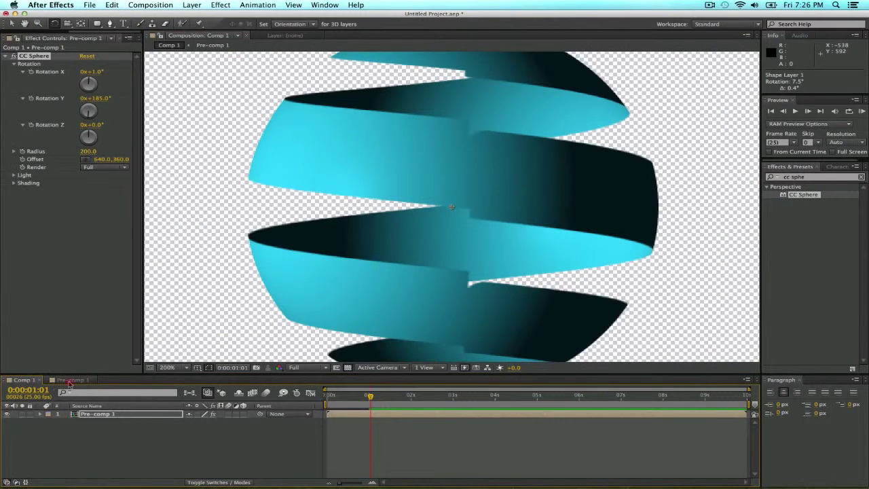
pyautogui.click(71, 380)
pyautogui.moveTo(285, 106); pyautogui.dragTo(283, 107)
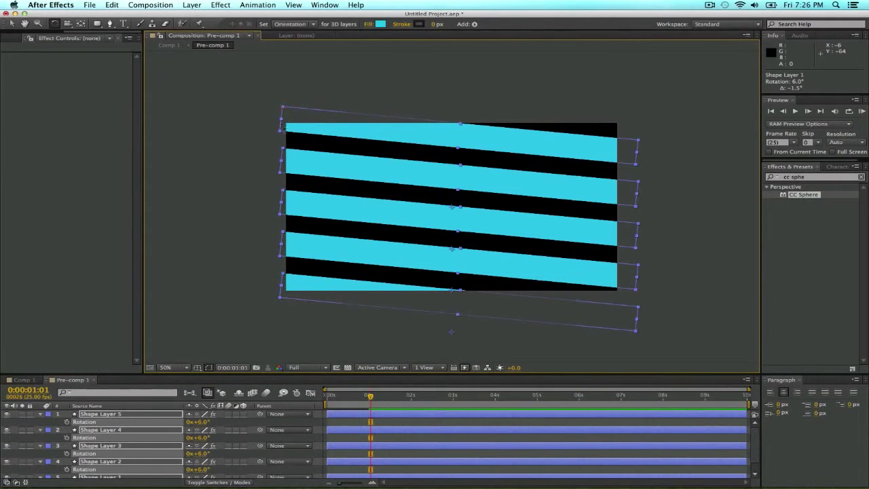
pyautogui.click(20, 381)
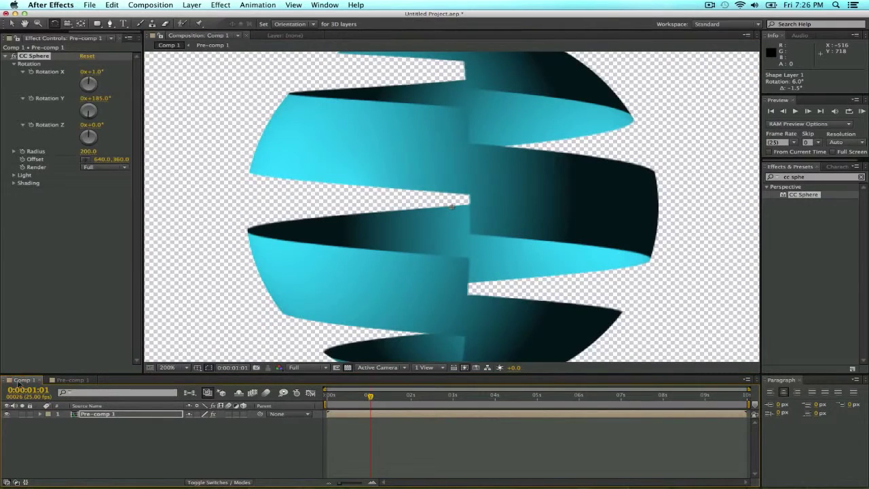
# Step: Fine-tune the five bars' rotation in Pre-comp 1 and nudge them left until the ribbon edges meet at the sphere's seam in Comp 1
pyautogui.click(71, 380)
pyautogui.moveTo(286, 110); pyautogui.dragTo(285, 110)
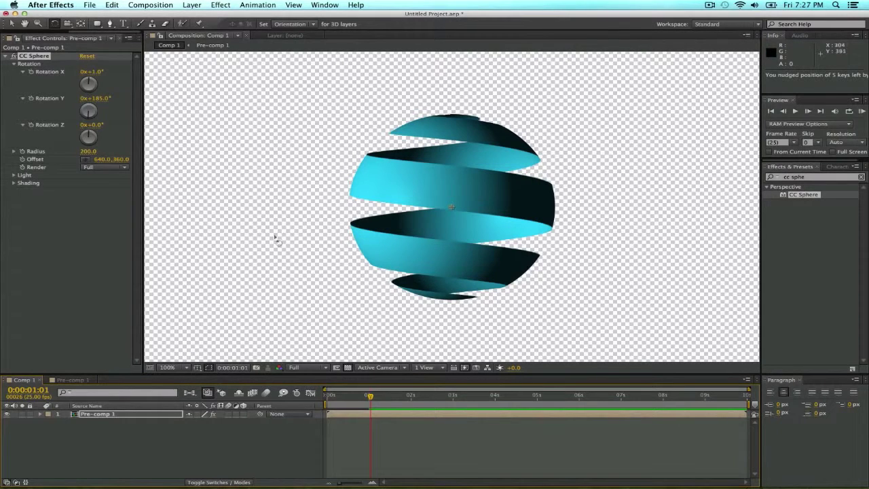
pyautogui.scroll(-2, 500, 207)
pyautogui.scroll(4, 490, 208)
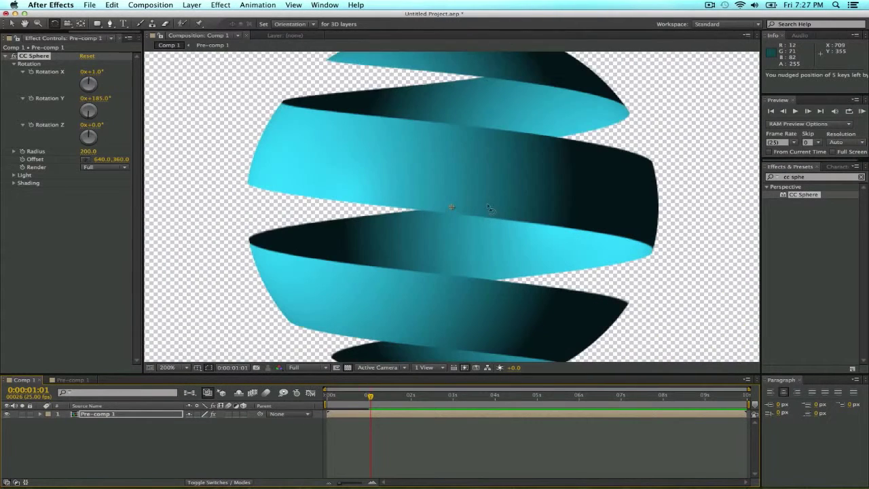
# Step: Set CC Sphere's Rotation Y to 212.0° and Rotation X to -3.0°, keeping the whole sphere in view
pyautogui.moveTo(101, 99); pyautogui.dragTo(126, 107)
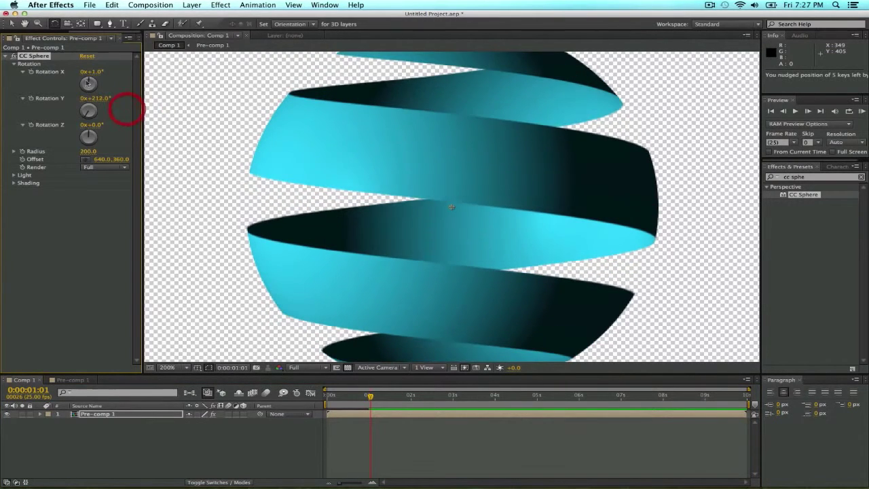
pyautogui.moveTo(94, 71); pyautogui.dragTo(123, 95)
pyautogui.press(',')
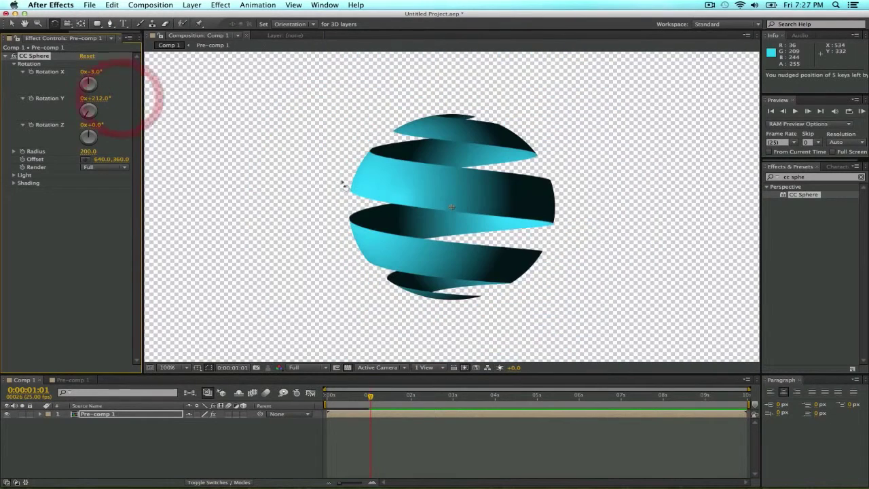
# Step: Collapse the five shape layers' rotation properties in Pre-comp 1, deselect them and return to Comp 1 with no layer selected
pyautogui.click(72, 380)
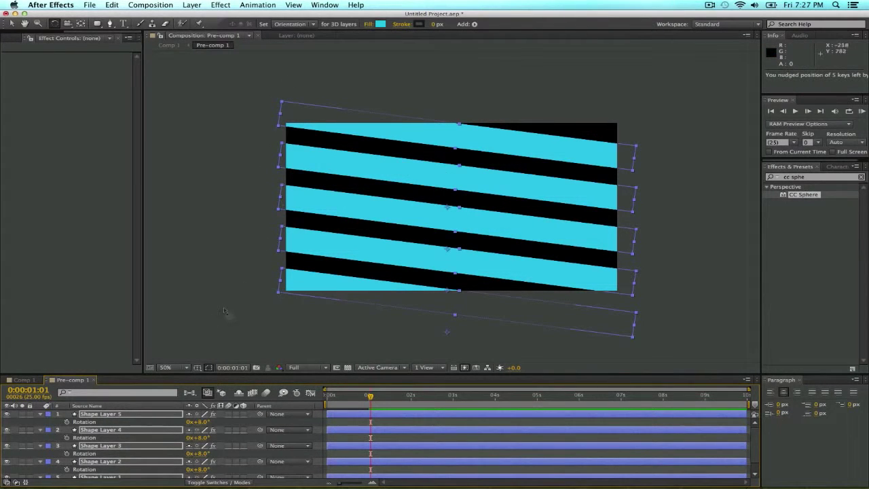
pyautogui.click(26, 380)
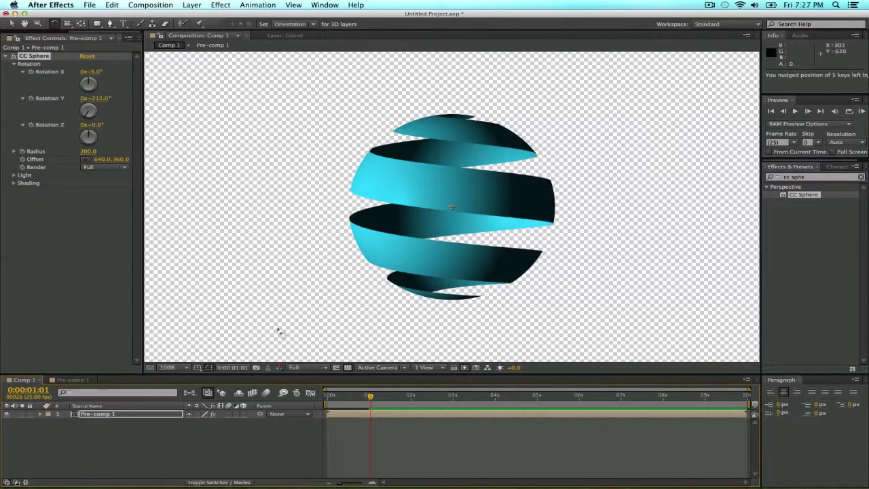
pyautogui.click(72, 381)
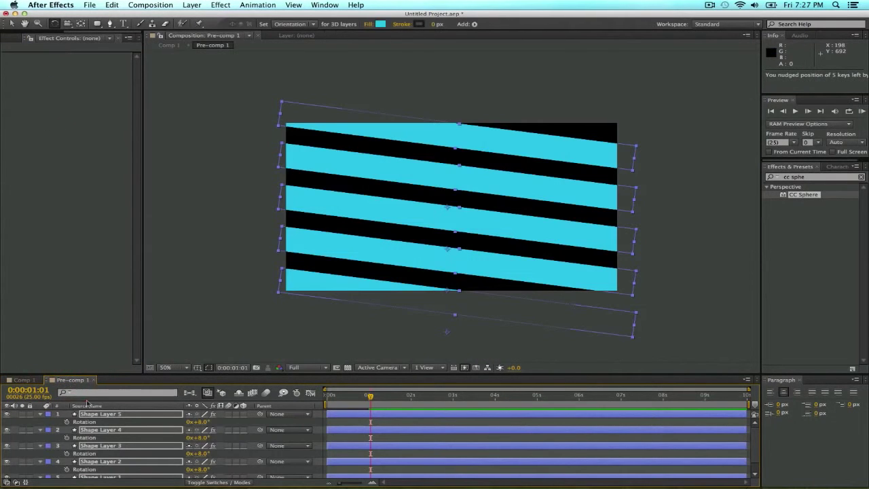
pyautogui.press('u')
pyautogui.press('u')
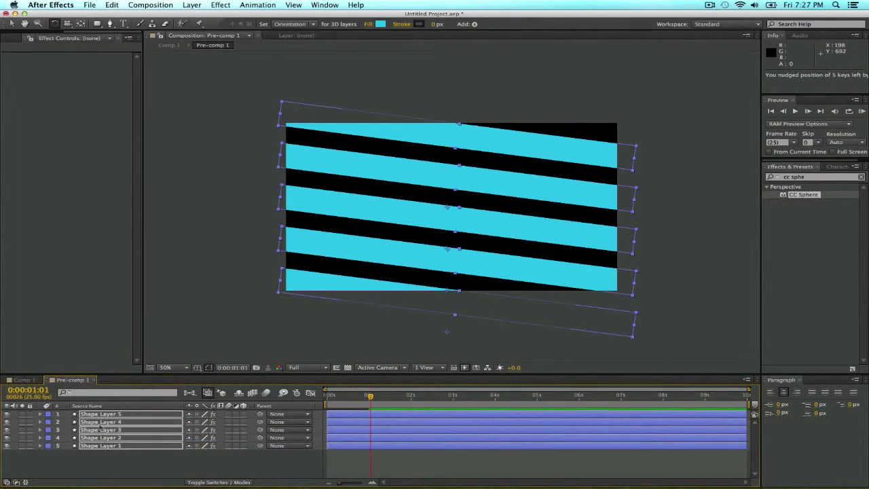
pyautogui.click(135, 462)
pyautogui.click(24, 380)
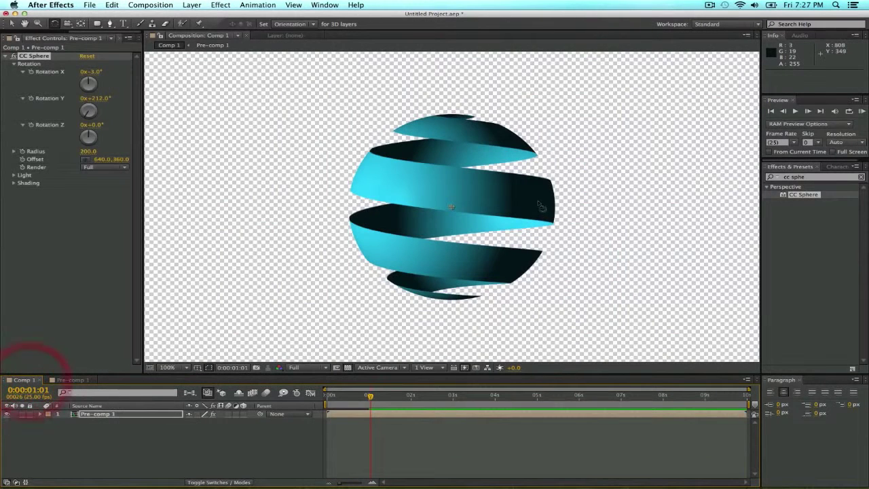
pyautogui.click(197, 435)
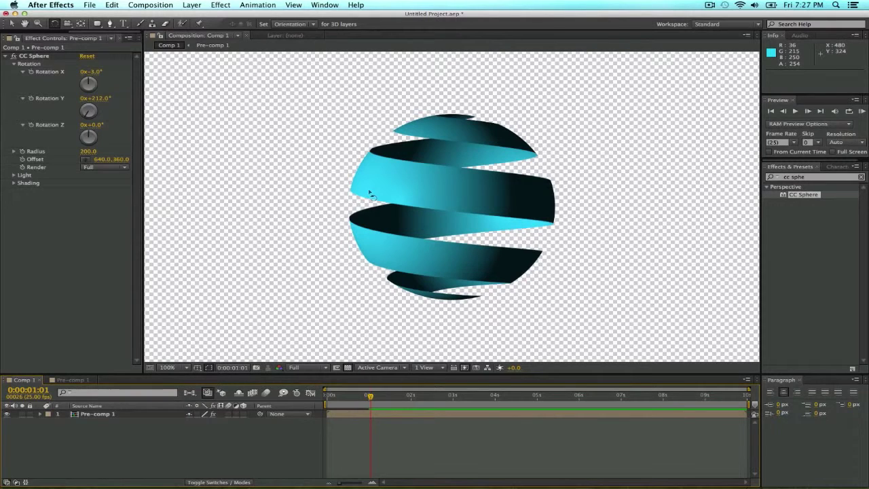
# Step: Create a comp-sized white solid, 1280 x 720 px, in Comp 1
pyautogui.click(191, 5)
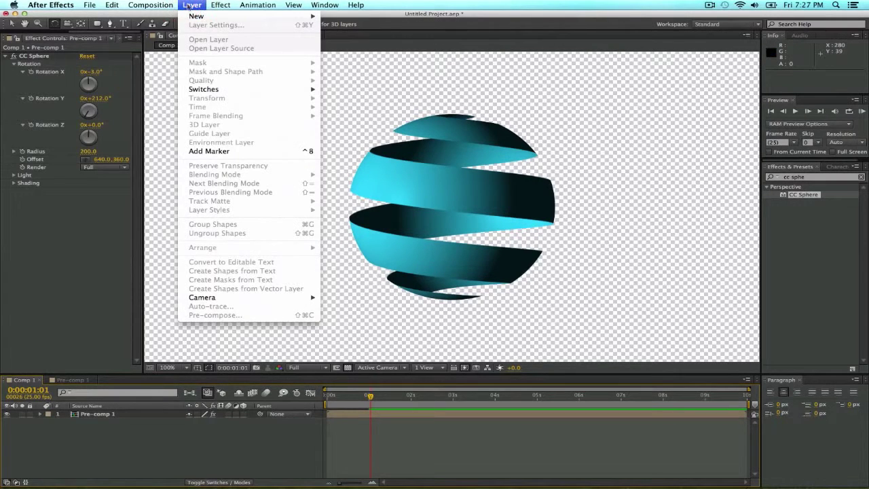
pyautogui.moveTo(197, 15)
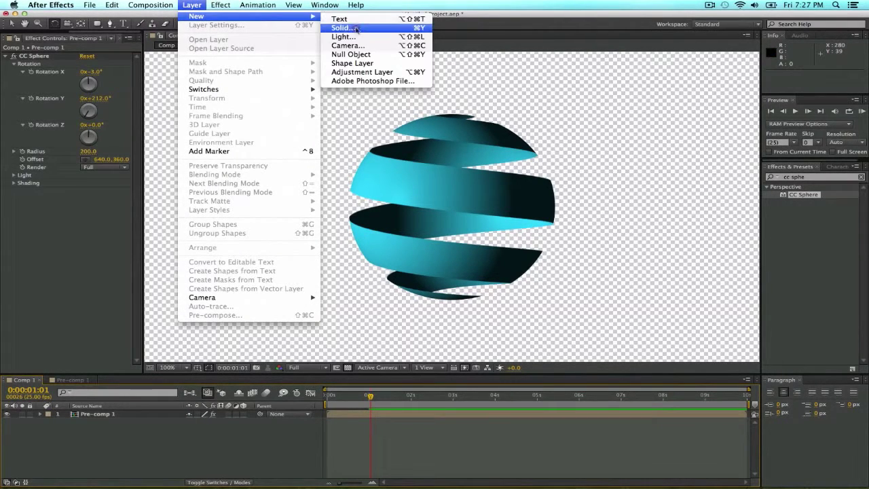
pyautogui.click(367, 28)
pyautogui.click(238, 258)
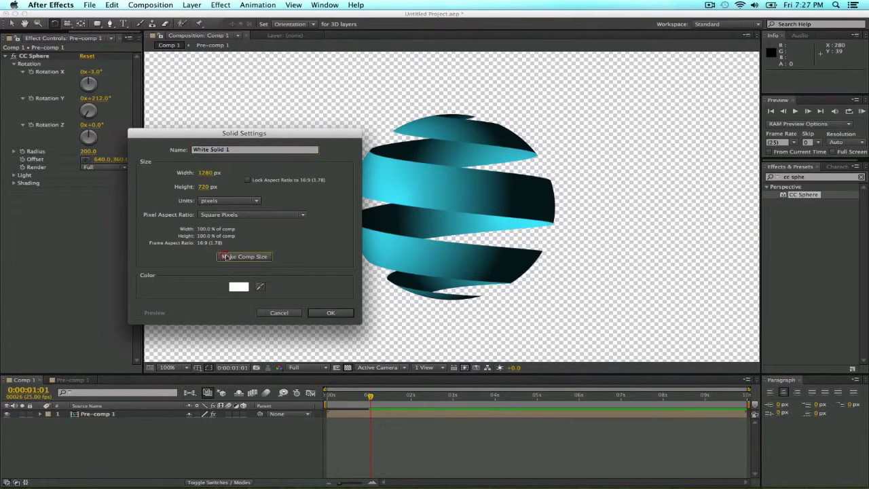
pyautogui.click(331, 313)
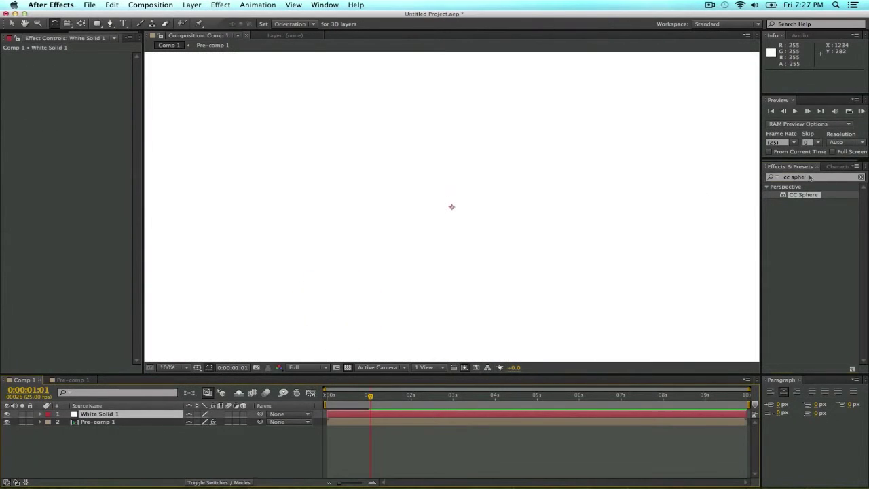
# Step: Find the Ramp effect by searching for "ramp", apply it to White Solid 1 and bring the full frame into view
pyautogui.click(808, 177)
pyautogui.write('ramp e')
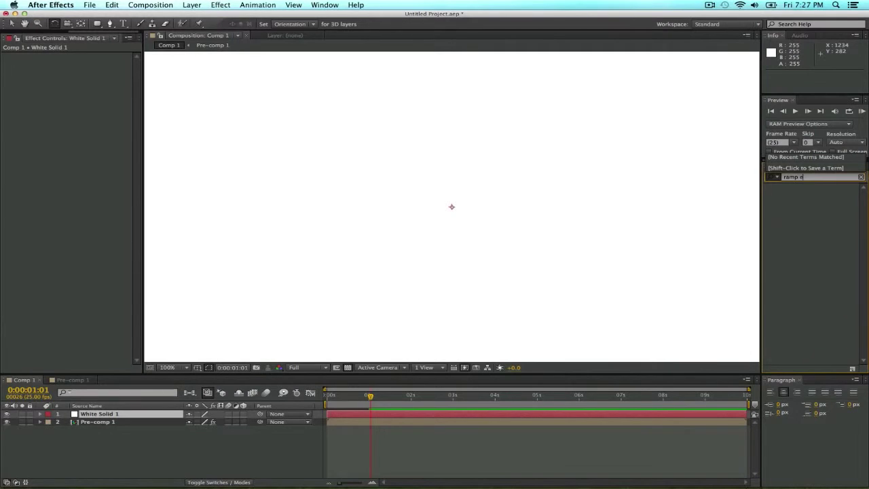
pyautogui.press('BackSpace')
pyautogui.press('BackSpace')
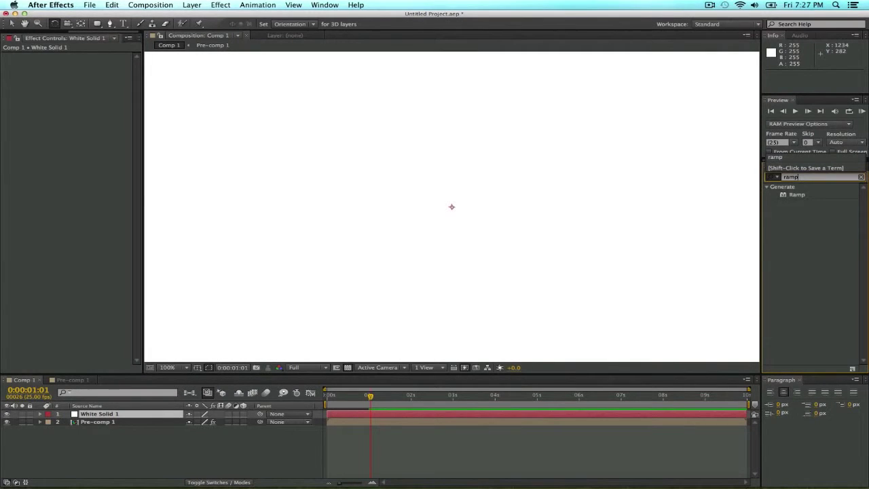
pyautogui.moveTo(802, 197); pyautogui.dragTo(157, 411)
pyautogui.scroll(-3, 436, 233)
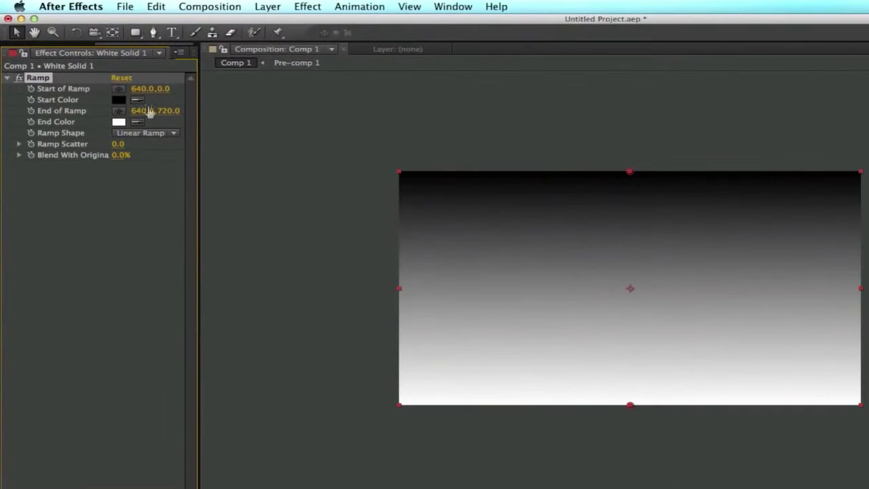
# Step: Change the Ramp Shape to Radial Ramp and centre the Start of Ramp at 640.0, 360.0
pyautogui.click(151, 133)
pyautogui.click(150, 145)
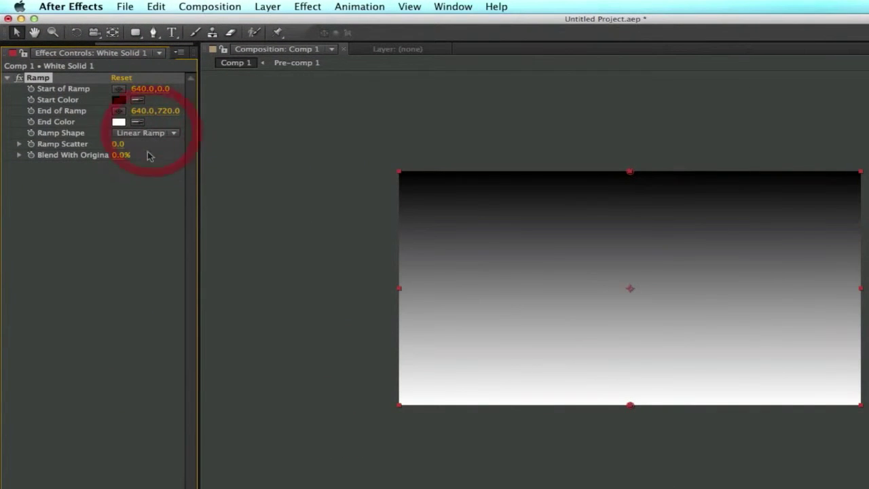
pyautogui.click(145, 133)
pyautogui.click(166, 158)
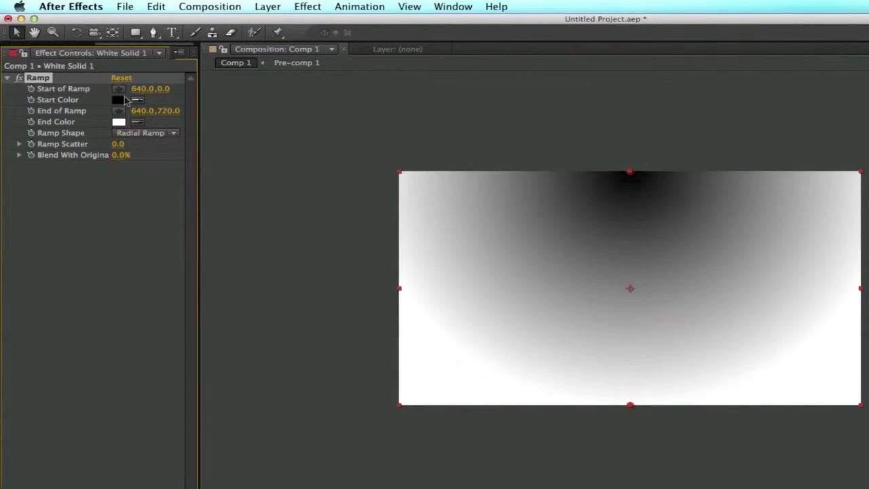
pyautogui.moveTo(161, 95); pyautogui.dragTo(387, 121)
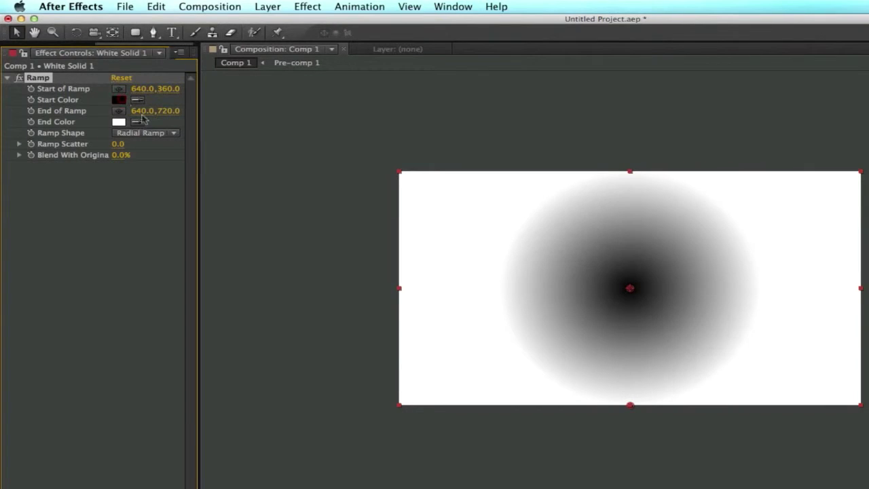
# Step: Set the Ramp effect's Start Color to white and its End Color to mid grey
pyautogui.click(119, 99)
pyautogui.moveTo(133, 457); pyautogui.dragTo(43, 388)
pyautogui.click(436, 456)
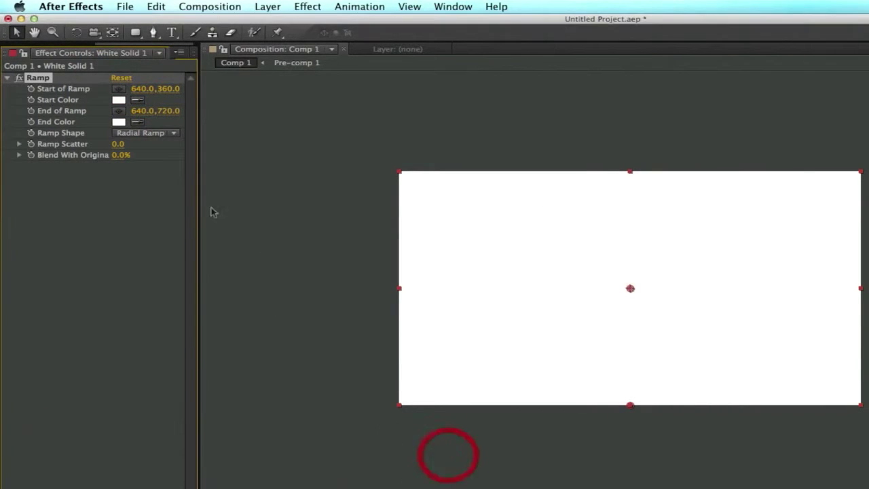
pyautogui.click(119, 122)
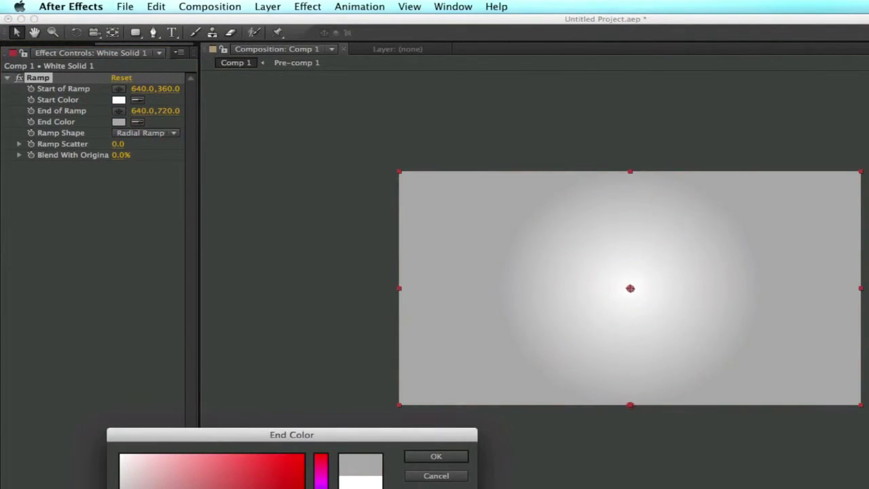
pyautogui.click(431, 457)
# Step: Set the Ramp Scatter to 100 and extend the End of Ramp to 640.0, 895.0
pyautogui.click(117, 143)
pyautogui.write('100')
pyautogui.press('Return')
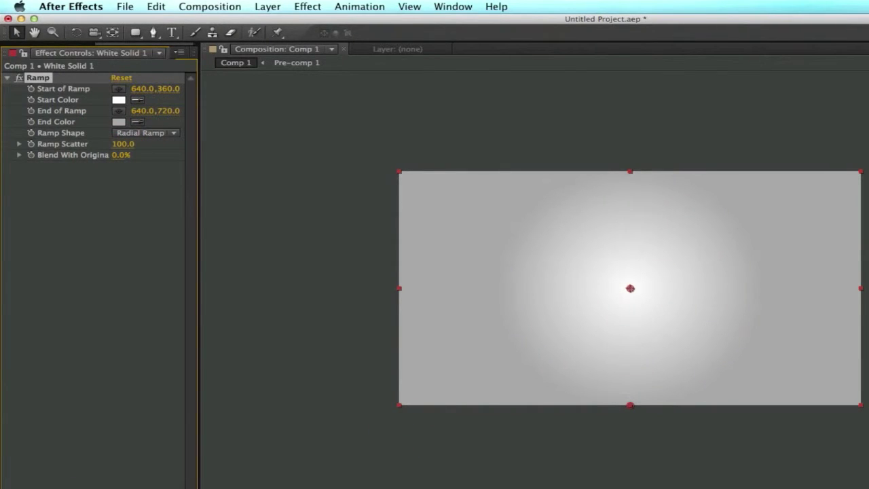
pyautogui.moveTo(167, 111); pyautogui.dragTo(229, 120)
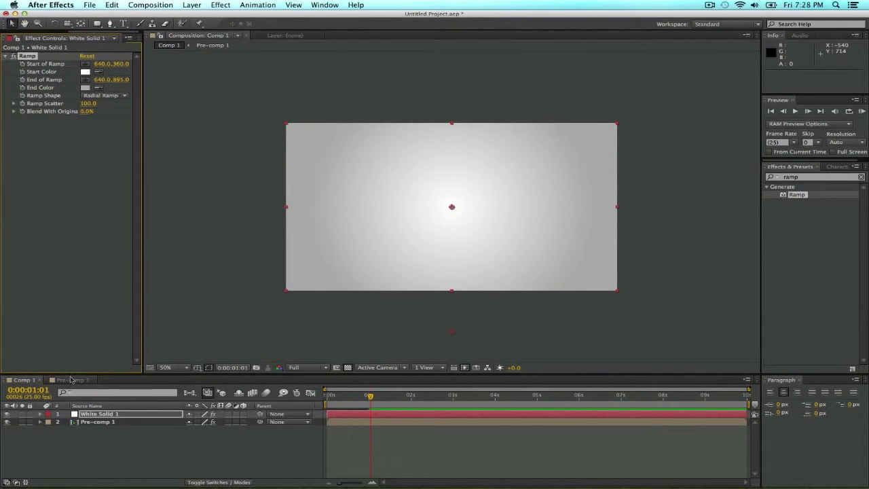
# Step: Move White Solid 1 beneath Pre-comp 1 as the background, and select Pre-comp 1
pyautogui.moveTo(98, 414); pyautogui.dragTo(108, 428)
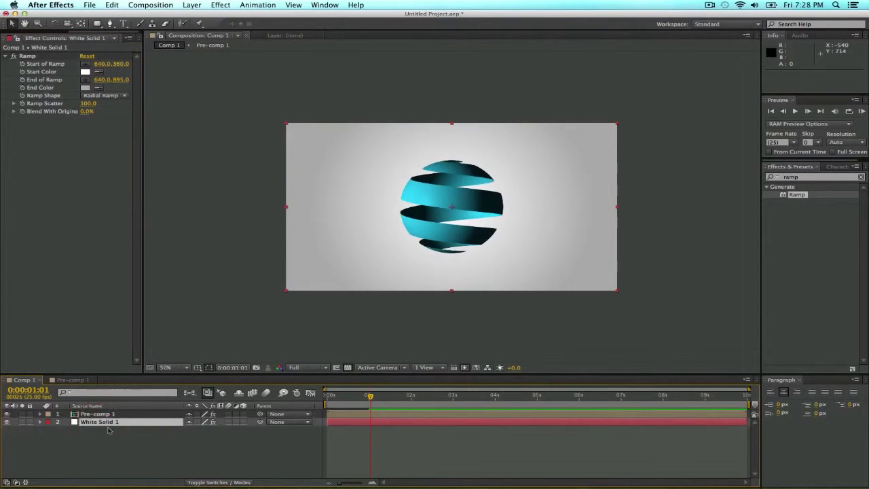
pyautogui.click(131, 441)
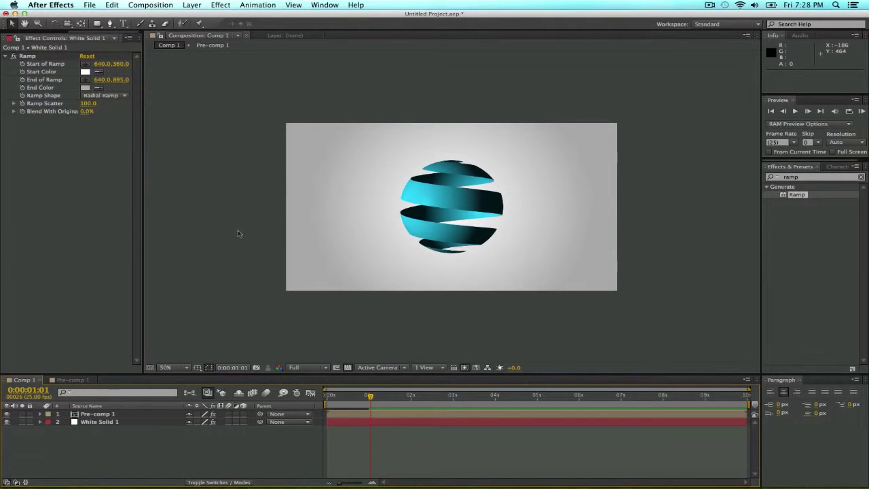
pyautogui.press('.')
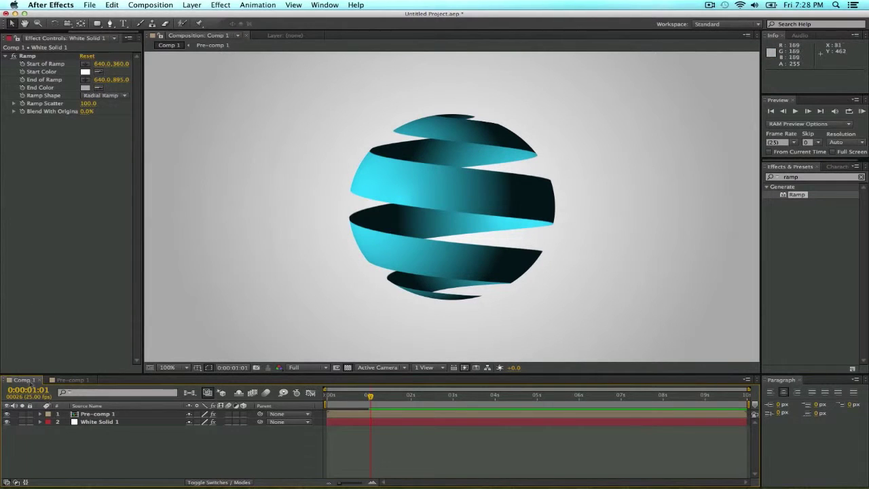
pyautogui.click(108, 414)
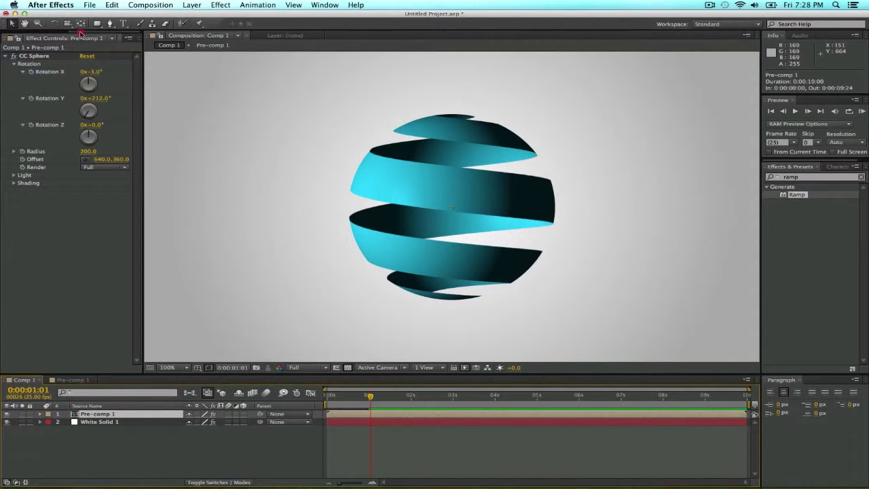
# Step: Switch to Safari and preview the grey concrete image in the "grunge texture" image results
pyautogui.click(15, 37)
pyautogui.click(34, 184)
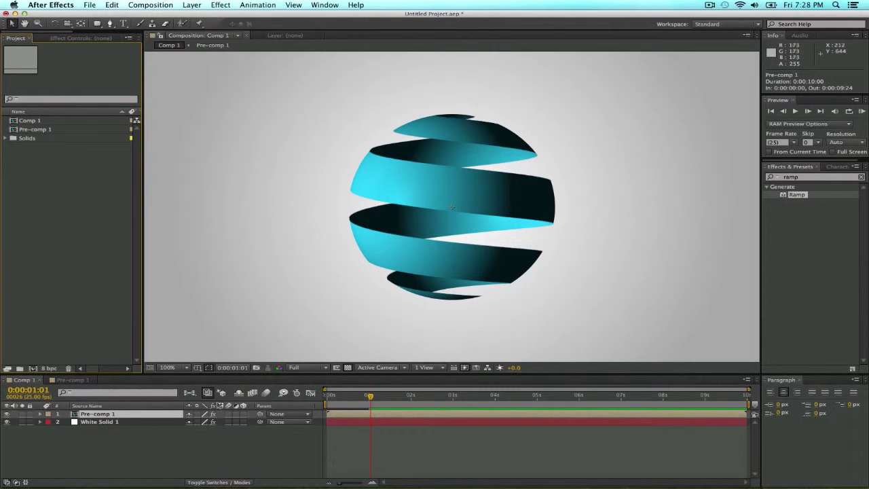
pyautogui.click(189, 470)
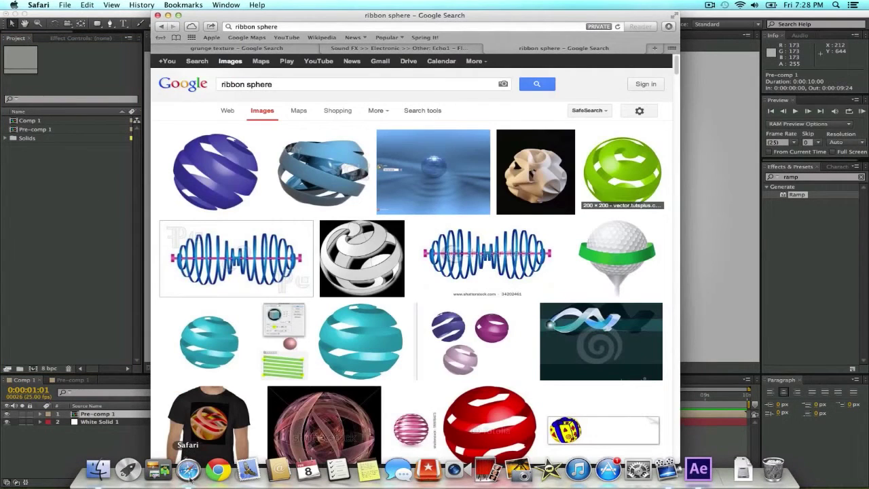
pyautogui.click(242, 48)
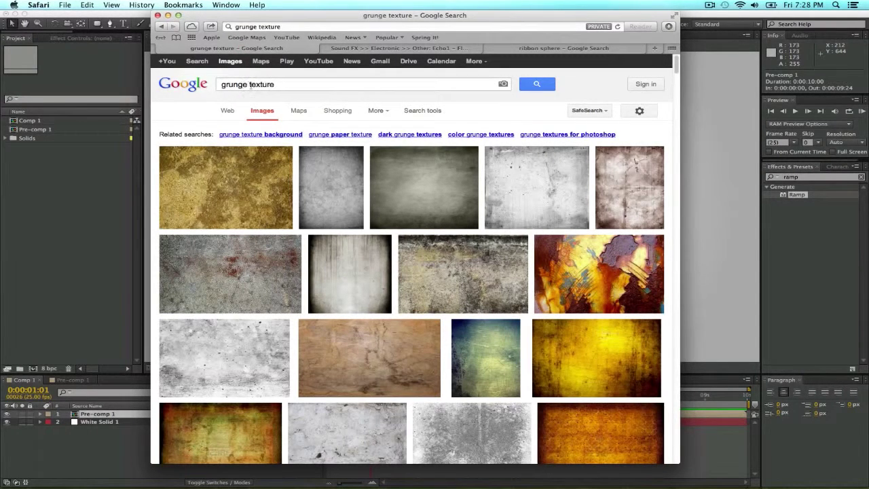
pyautogui.click(327, 182)
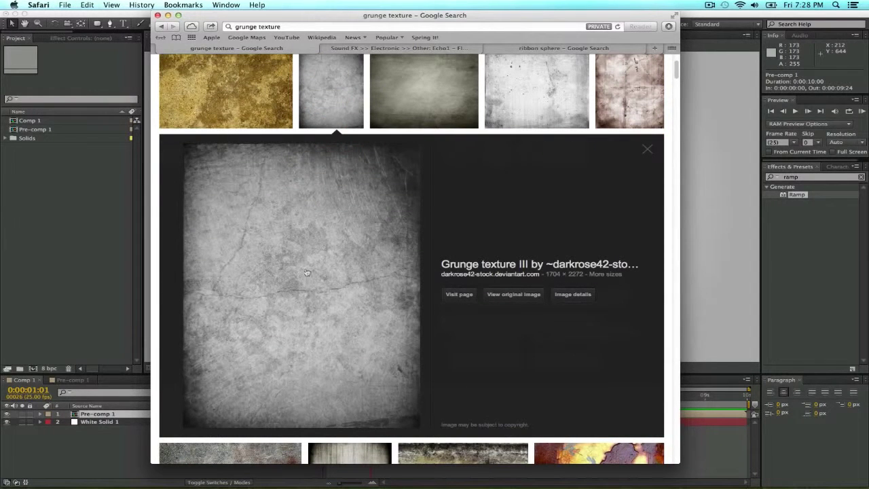
# Step: Back in After Effects, import Grunge_texture_2_by_darkrose42_stock.jpg and place it between Pre-comp 1 and White Solid 1 in Comp 1
pyautogui.click(43, 182)
pyautogui.click(34, 160)
pyautogui.doubleClick(68, 205)
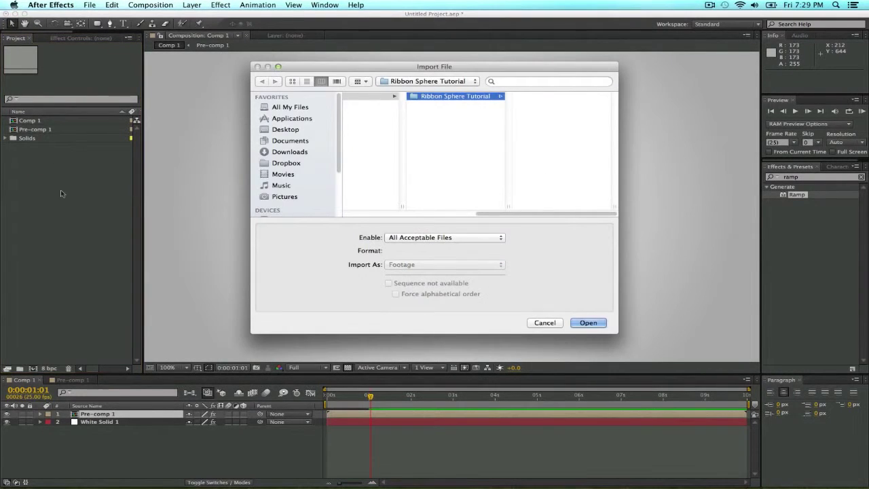
pyautogui.click(549, 105)
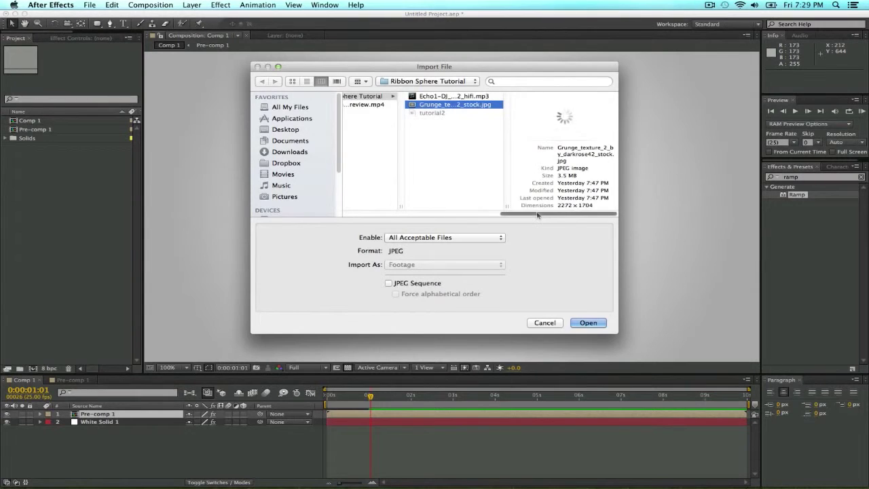
pyautogui.click(584, 320)
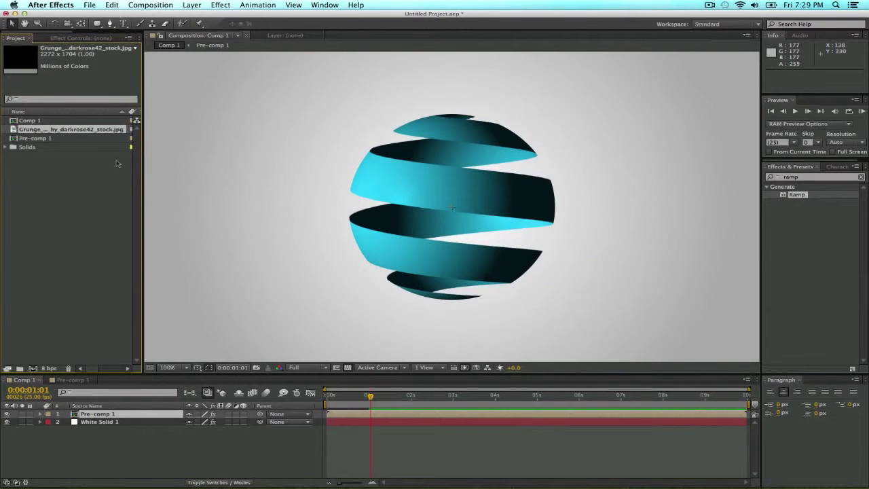
pyautogui.press('super+slash')
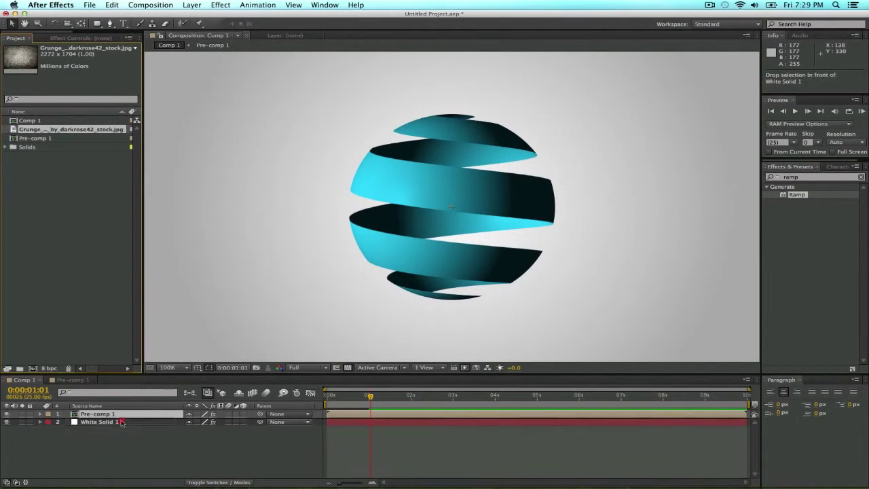
pyautogui.moveTo(122, 414); pyautogui.dragTo(122, 422)
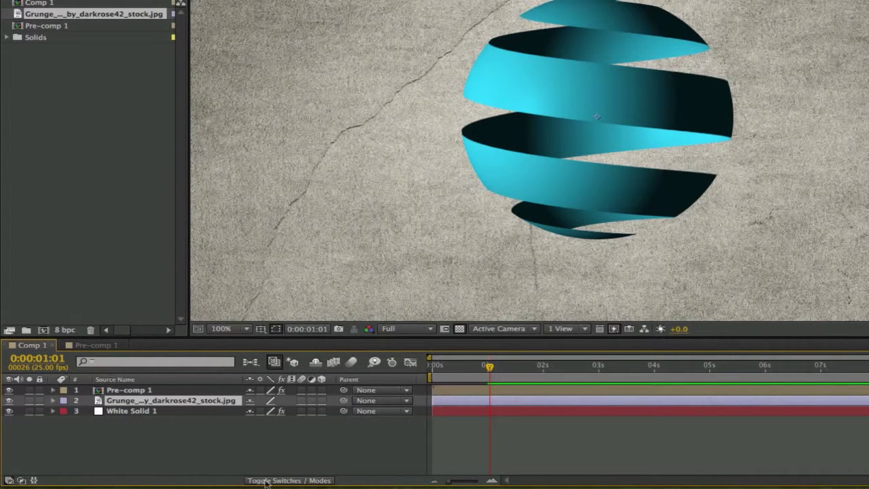
# Step: Set the grunge texture layer's track matte to Luma Matte "Pre-comp 1" and check it around the one-second mark
pyautogui.click(285, 481)
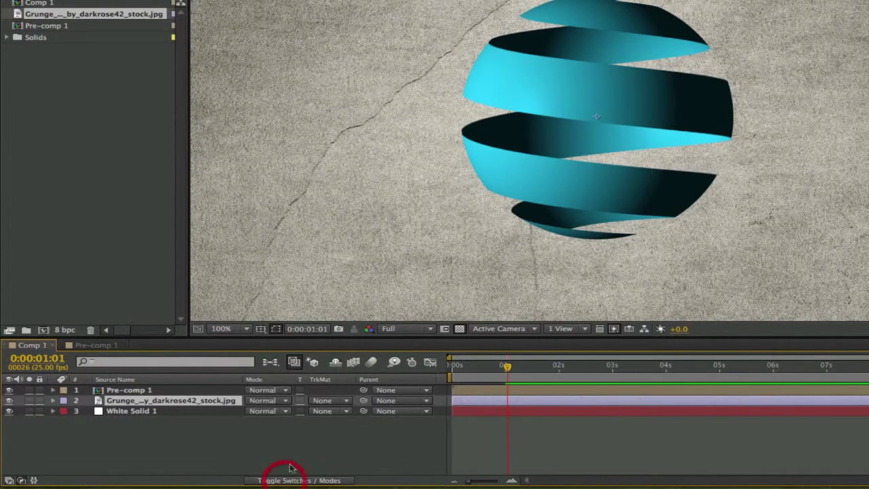
pyautogui.click(341, 402)
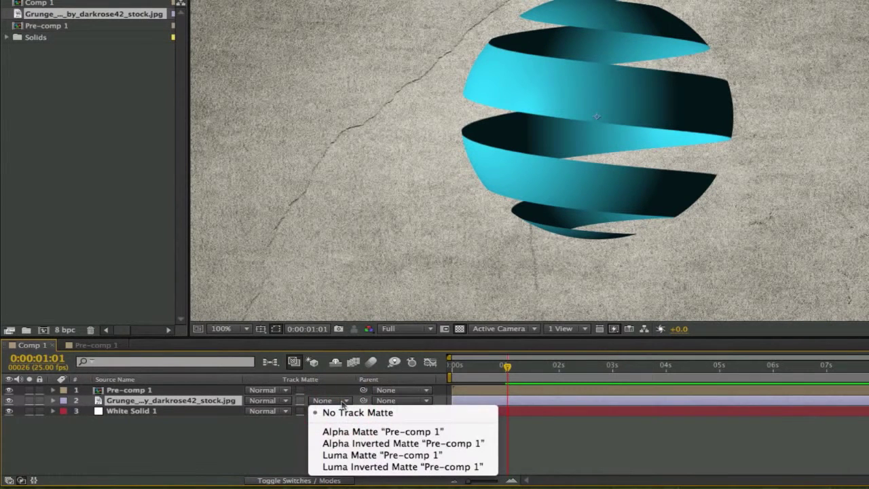
pyautogui.click(366, 456)
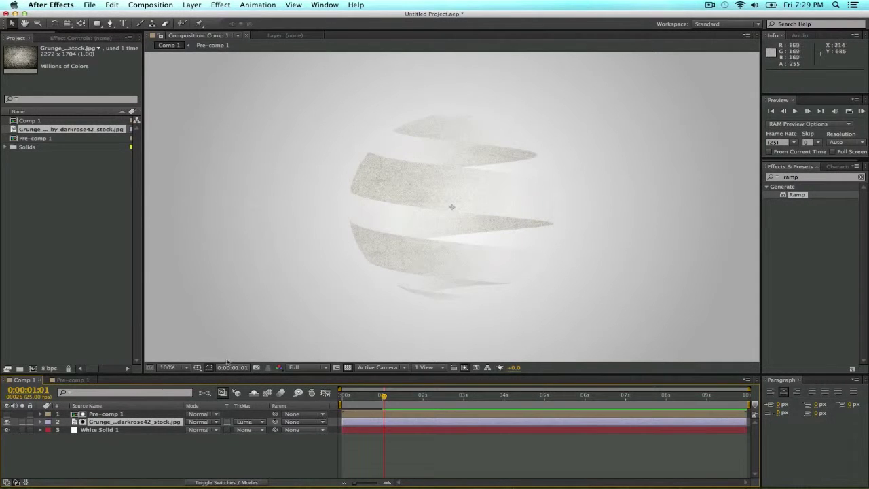
pyautogui.moveTo(384, 395)
pyautogui.mouseDown()
pyautogui.moveTo(413, 396)
pyautogui.moveTo(375, 395)
pyautogui.mouseUp()
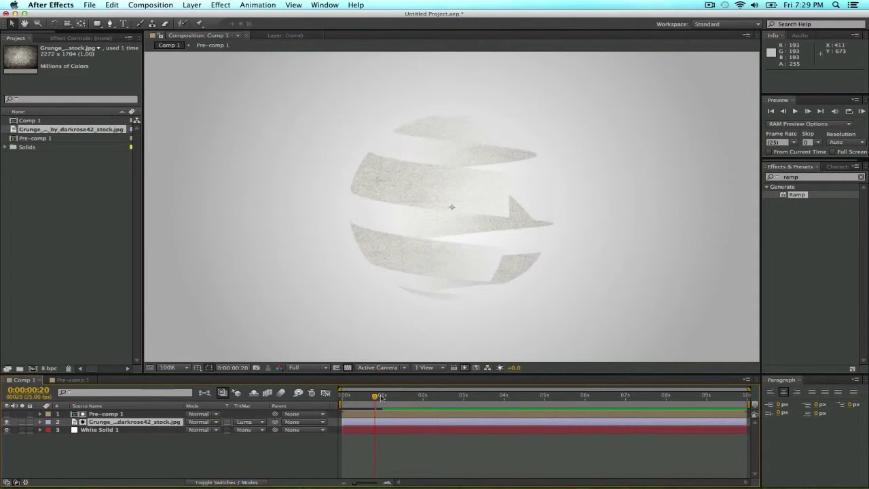
pyautogui.click(389, 396)
# Step: Find the CC Sphere effect and apply it to the grunge texture layer
pyautogui.click(807, 177)
pyautogui.click(808, 177)
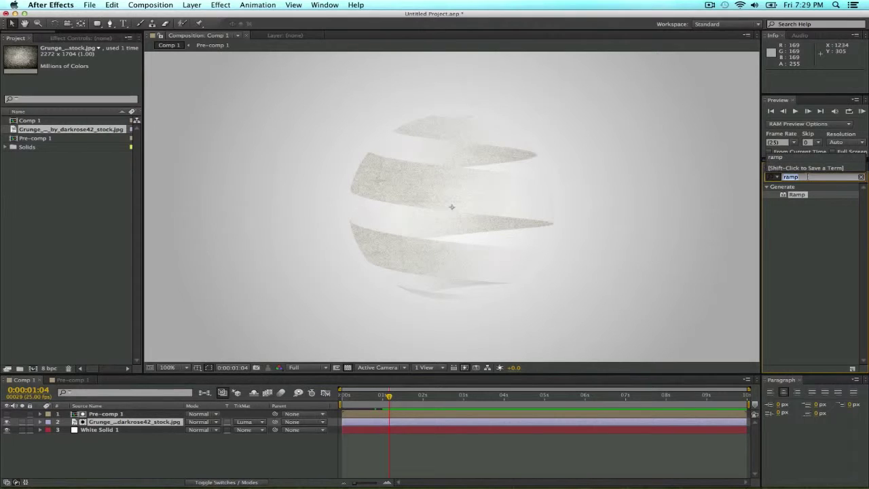
pyautogui.write('cc sphere')
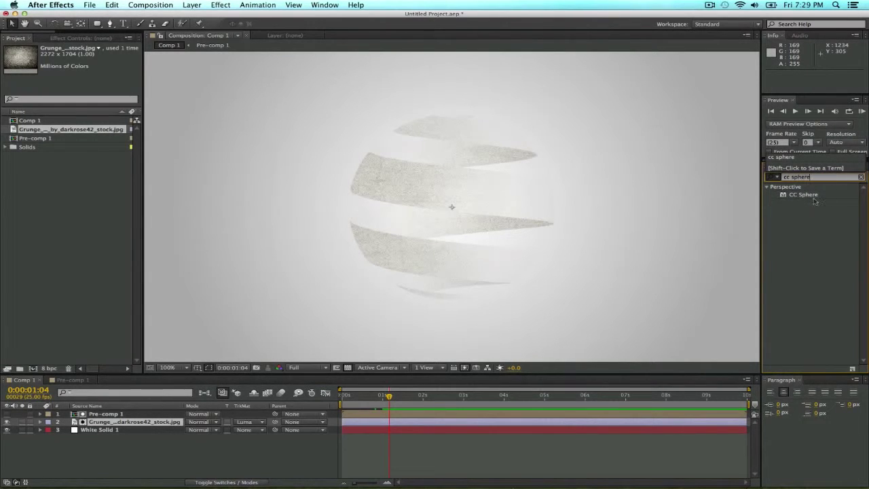
pyautogui.moveTo(803, 195); pyautogui.dragTo(114, 422)
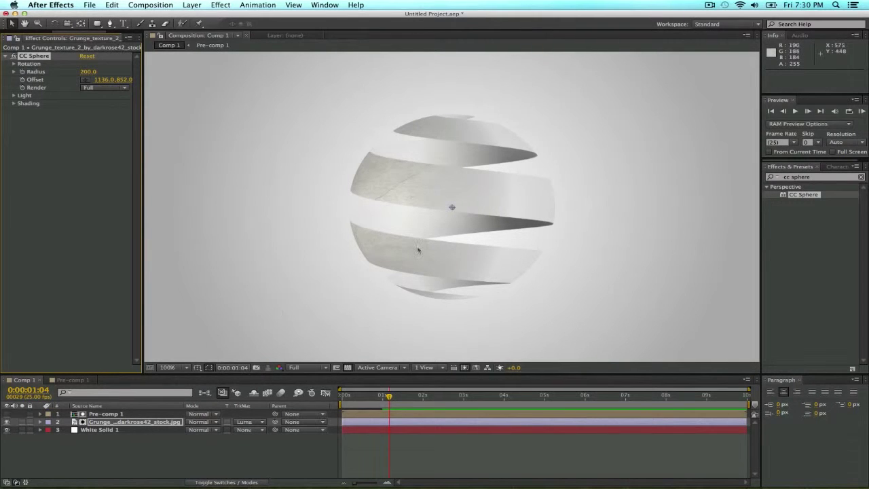
# Step: Try shifting Pre-comp 1 horizontally through its Position value, and undo the move
pyautogui.click(139, 416)
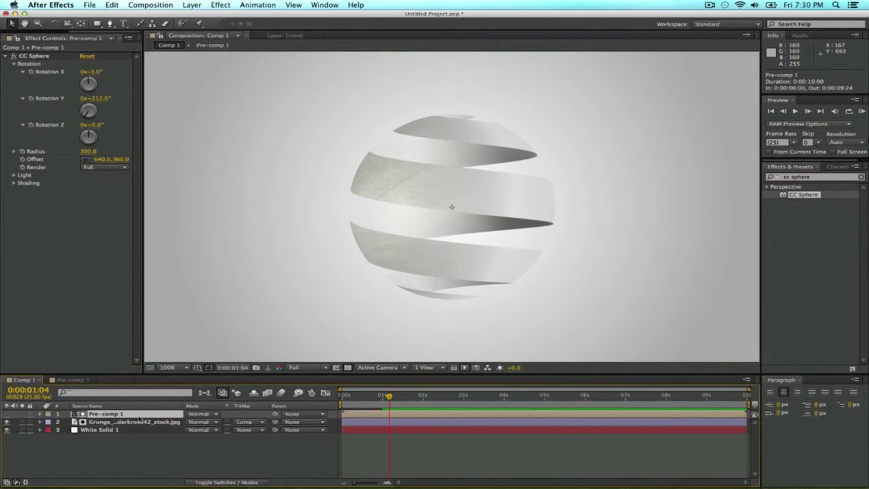
pyautogui.press('p')
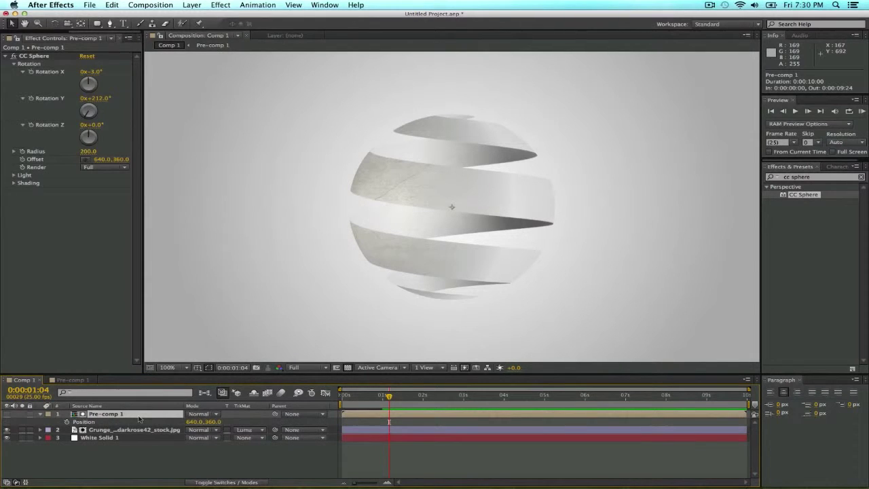
pyautogui.moveTo(194, 422); pyautogui.dragTo(177, 437)
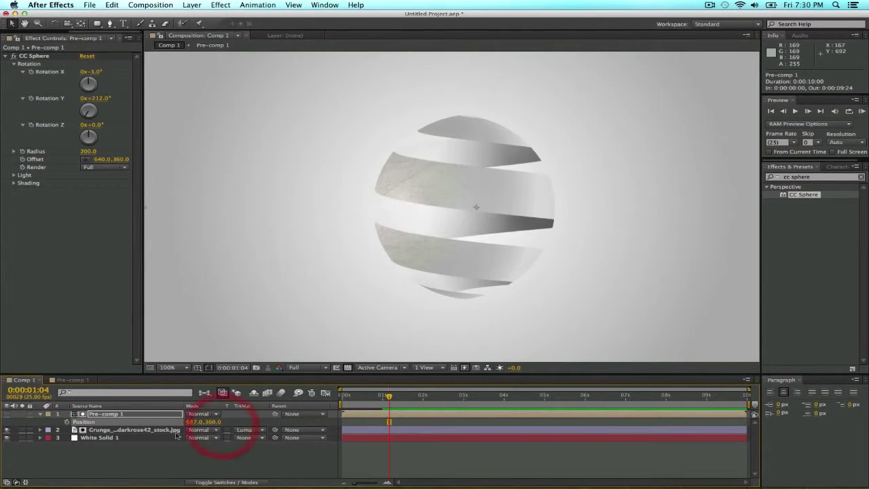
pyautogui.press('super+z')
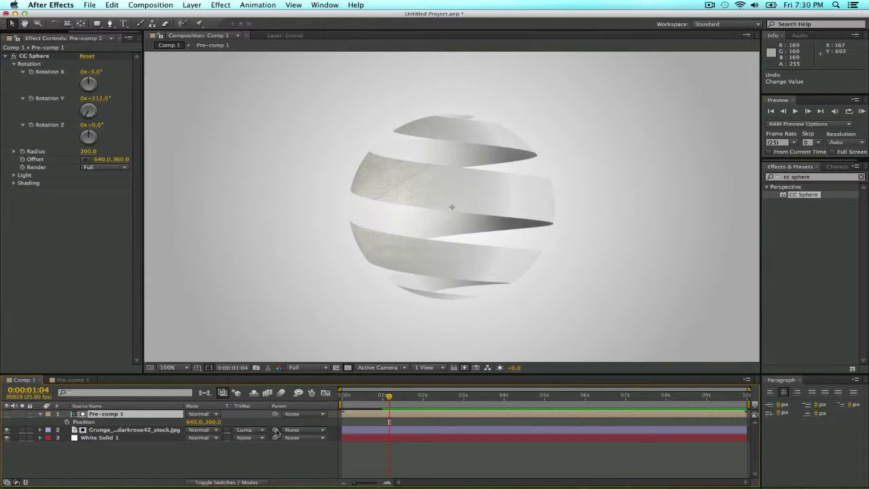
# Step: Parent the grunge texture layer to Pre-comp 1
pyautogui.moveTo(273, 429); pyautogui.dragTo(112, 414)
pyautogui.moveTo(193, 421); pyautogui.dragTo(116, 413)
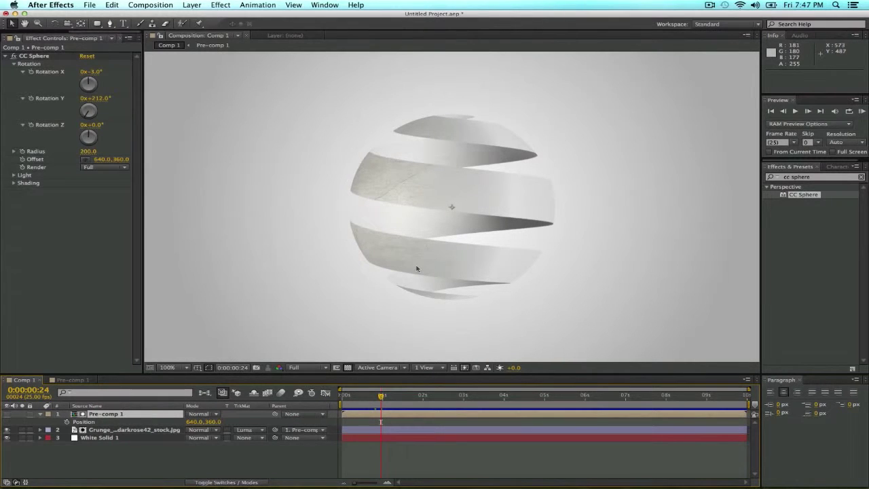
pyautogui.moveTo(381, 398)
pyautogui.mouseDown()
pyautogui.moveTo(344, 401)
pyautogui.moveTo(384, 400)
pyautogui.mouseUp()
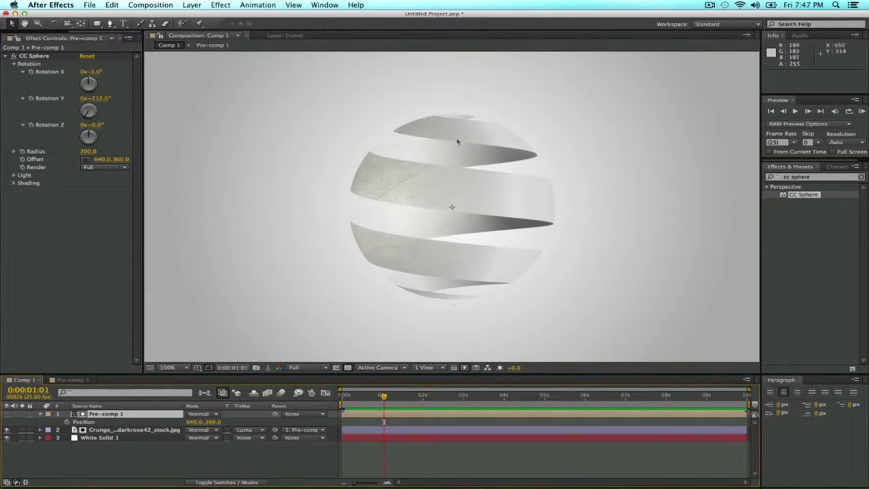
# Step: Open Pre-comp 1 and reveal the Linear Wipe Transition Completion keyframes of Shape Layer 5 and Shape Layer 4
pyautogui.click(85, 379)
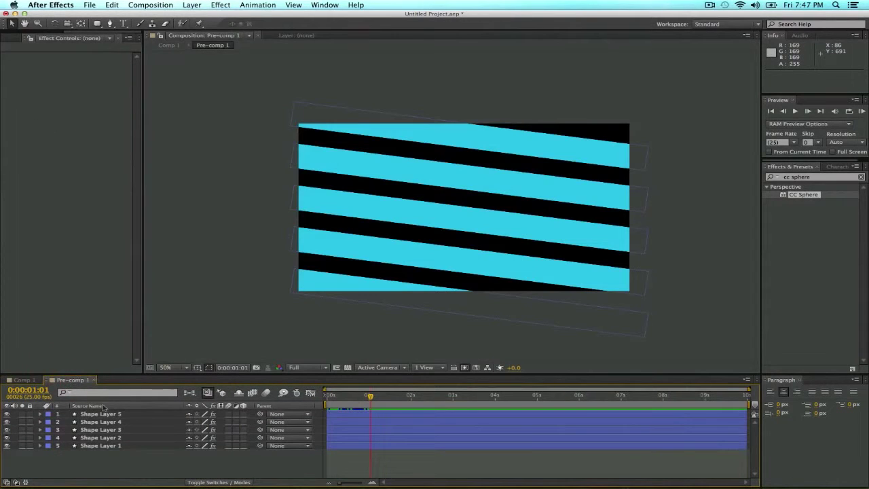
pyautogui.click(123, 416)
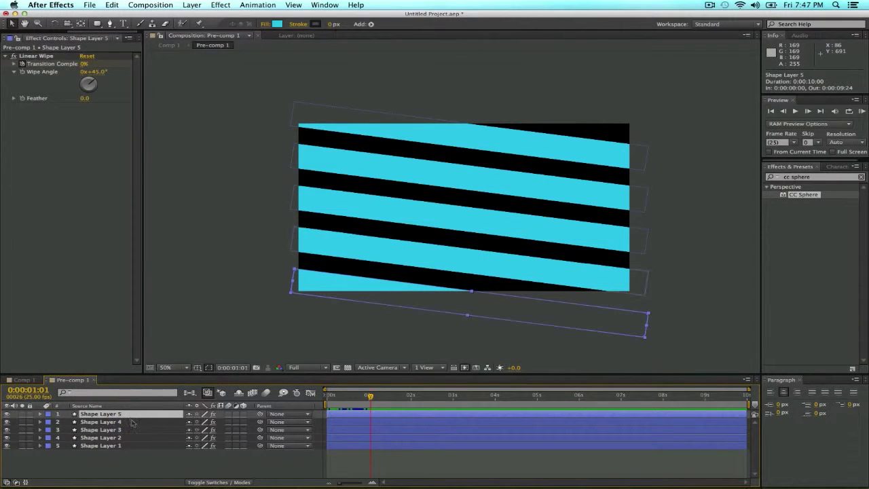
pyautogui.press('u')
pyautogui.click(145, 438)
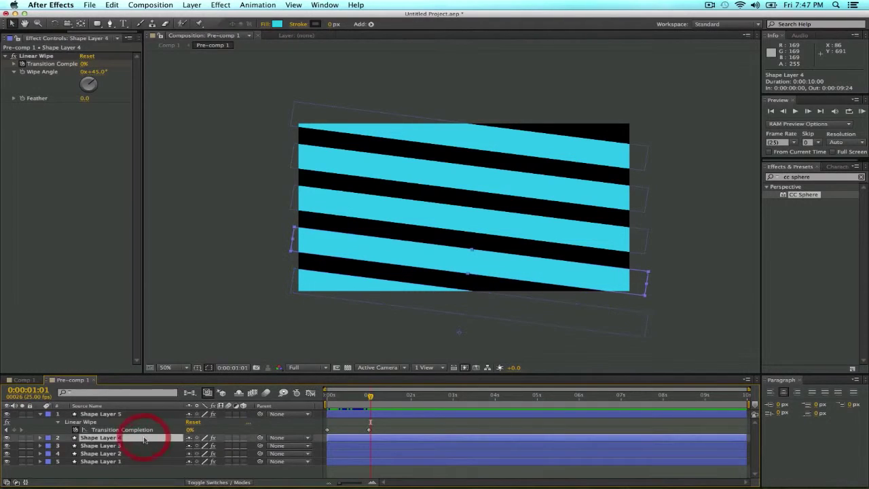
pyautogui.press('u')
# Step: Inspect the end of Shape Layer 5's wipe at 0:00:00:24, and delay Shape Layer 4 to start at 0:00:00:16
pyautogui.moveTo(370, 399); pyautogui.dragTo(368, 400)
pyautogui.press('/')
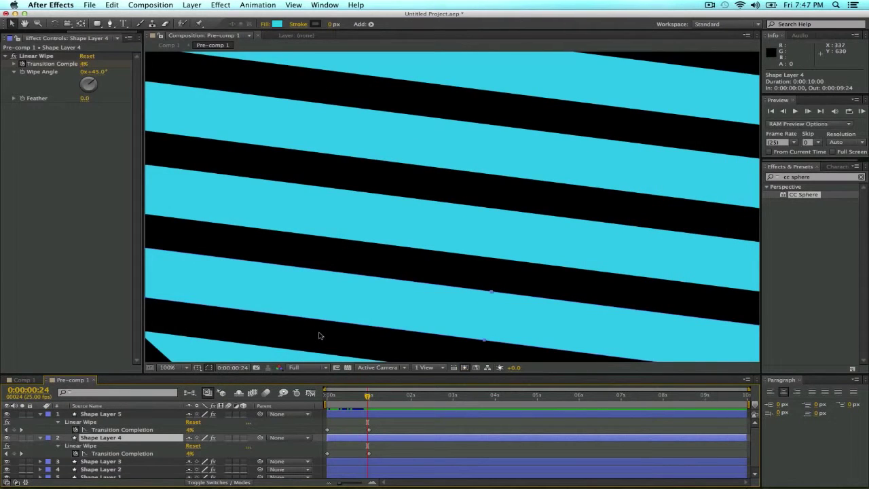
pyautogui.moveTo(320, 334); pyautogui.dragTo(448, 254)
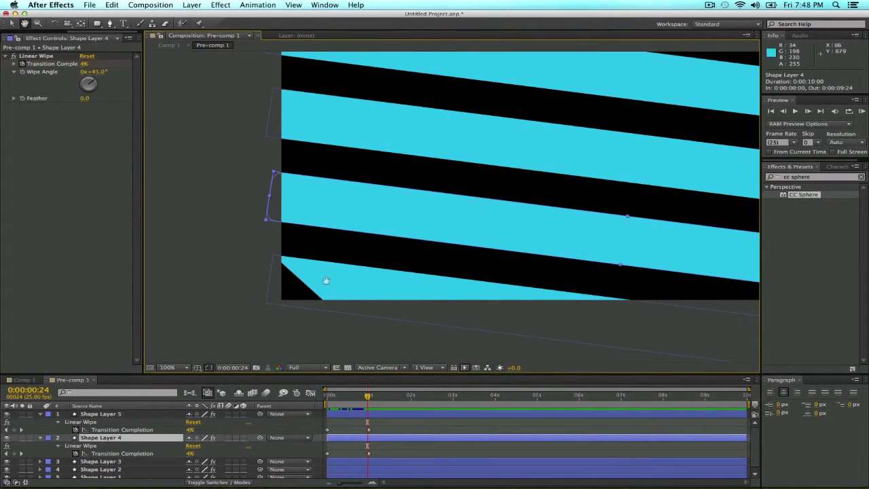
pyautogui.moveTo(358, 282); pyautogui.dragTo(326, 283)
pyautogui.moveTo(381, 283); pyautogui.dragTo(367, 278)
pyautogui.moveTo(523, 256); pyautogui.dragTo(369, 257)
pyautogui.moveTo(569, 267); pyautogui.dragTo(493, 258)
pyautogui.press(',')
pyautogui.moveTo(361, 263); pyautogui.dragTo(359, 287)
pyautogui.press('v')
pyautogui.click(119, 437)
pyautogui.moveTo(343, 439); pyautogui.dragTo(369, 440)
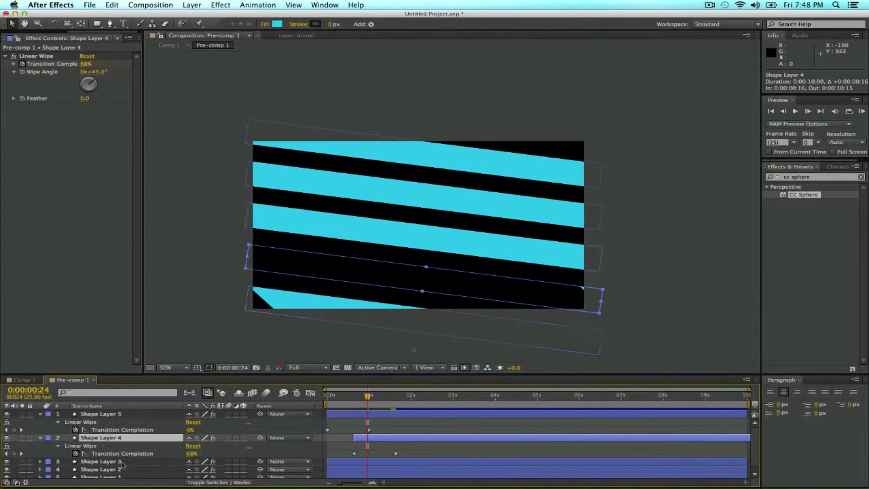
# Step: Reveal Shape Layer 3's wipe keyframes and delay the layer to start at 0:00:01:07, as Shape Layer 4's wipe is finishing
pyautogui.click(124, 463)
pyautogui.press('u')
pyautogui.scroll(-2, 315, 456)
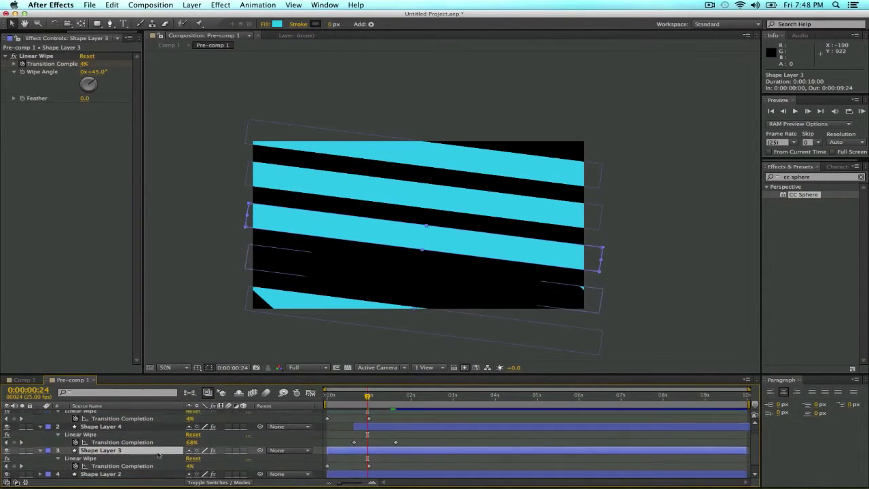
pyautogui.moveTo(345, 443); pyautogui.dragTo(386, 443)
pyautogui.moveTo(381, 396); pyautogui.dragTo(390, 398)
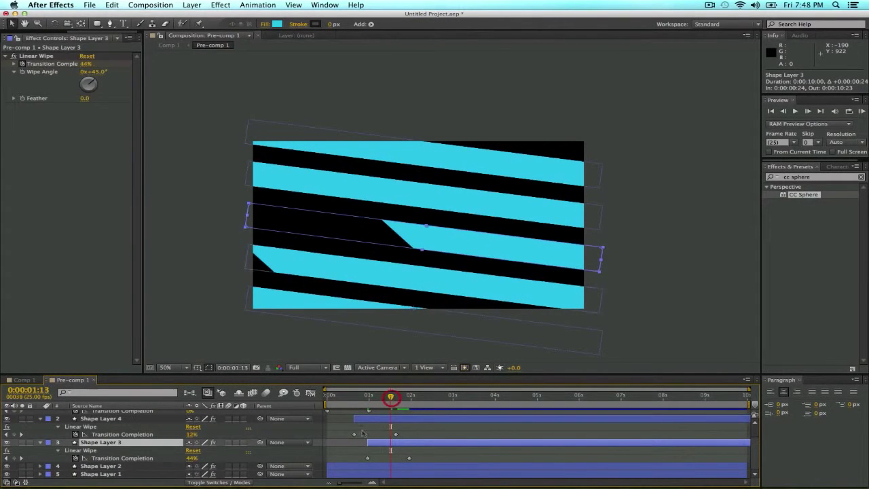
pyautogui.moveTo(378, 443); pyautogui.dragTo(391, 443)
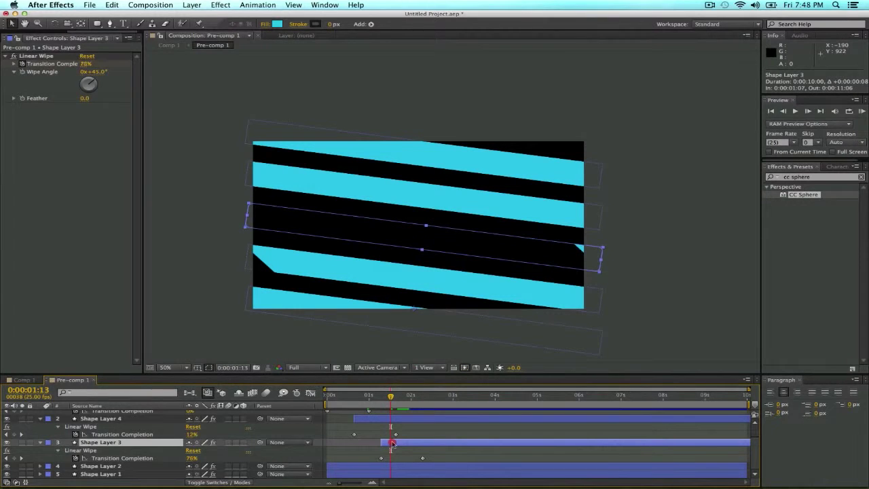
# Step: Reveal Shape Layer 2's wipe keyframes and delay the layer to start at 0:00:01:23, using 0:00:02:02 as the reference time
pyautogui.moveTo(391, 396); pyautogui.dragTo(414, 399)
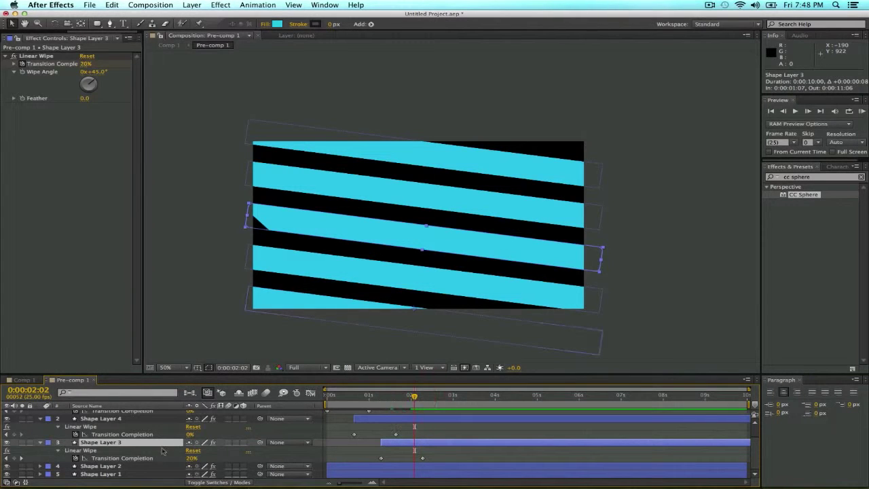
pyautogui.click(136, 467)
pyautogui.press('u')
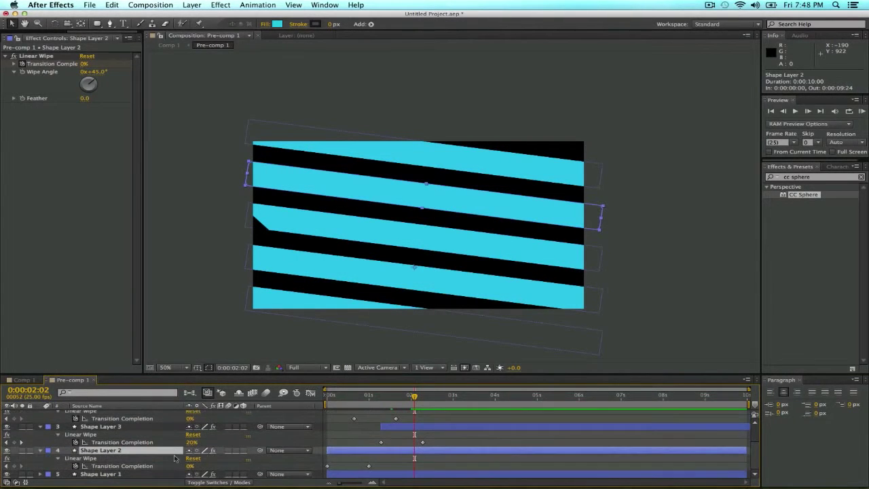
pyautogui.moveTo(373, 451); pyautogui.dragTo(453, 454)
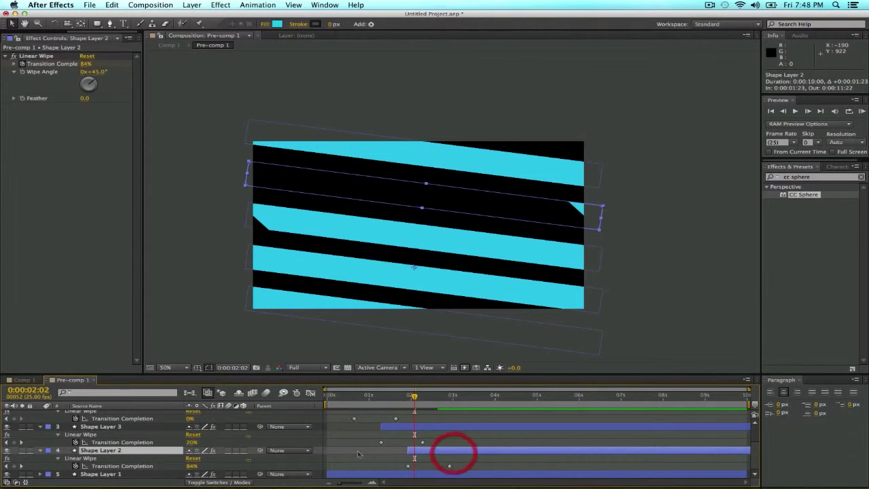
# Step: Delay Shape Layer 1 to start at 0:00:02:14, using 0:00:02:16 near the end of Shape Layer 2's wipe as the reference time
pyautogui.moveTo(441, 402); pyautogui.dragTo(447, 402)
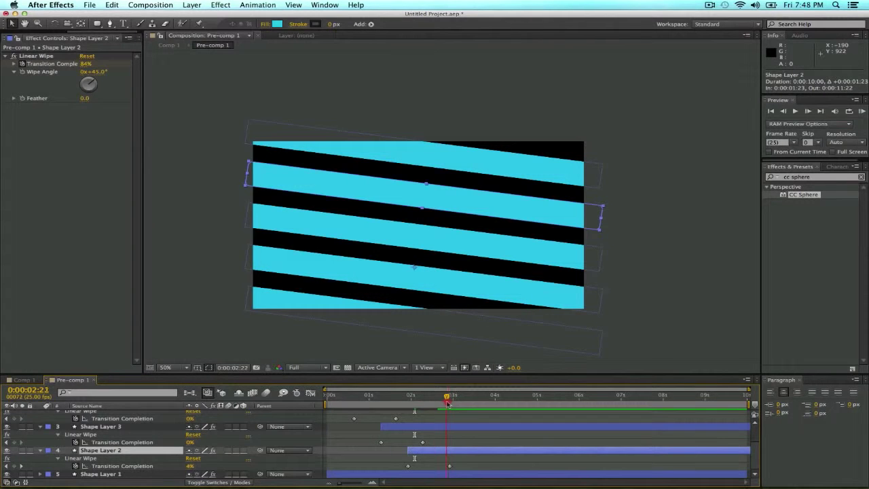
pyautogui.moveTo(441, 404); pyautogui.dragTo(440, 405)
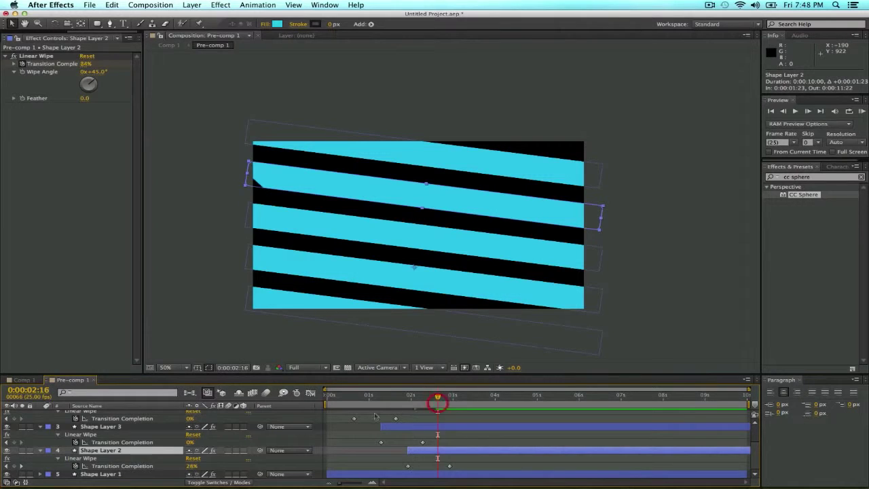
pyautogui.click(142, 474)
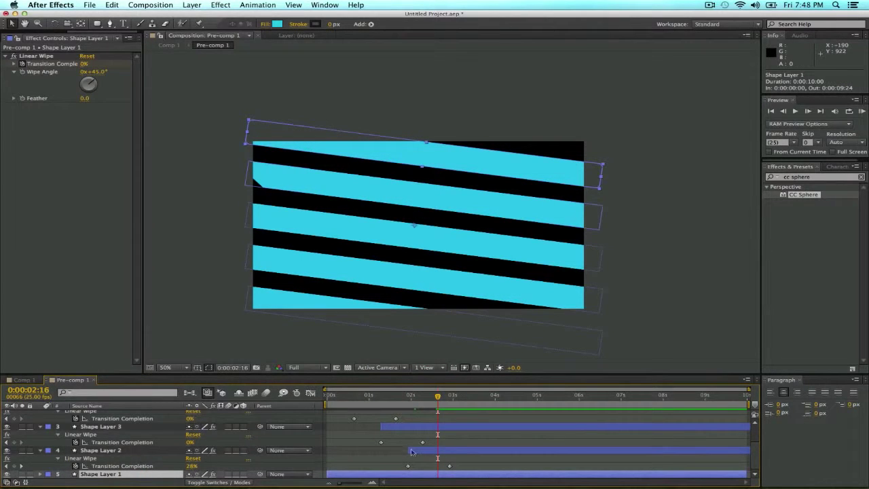
pyautogui.scroll(-1, 421, 457)
pyautogui.moveTo(410, 459); pyautogui.dragTo(517, 459)
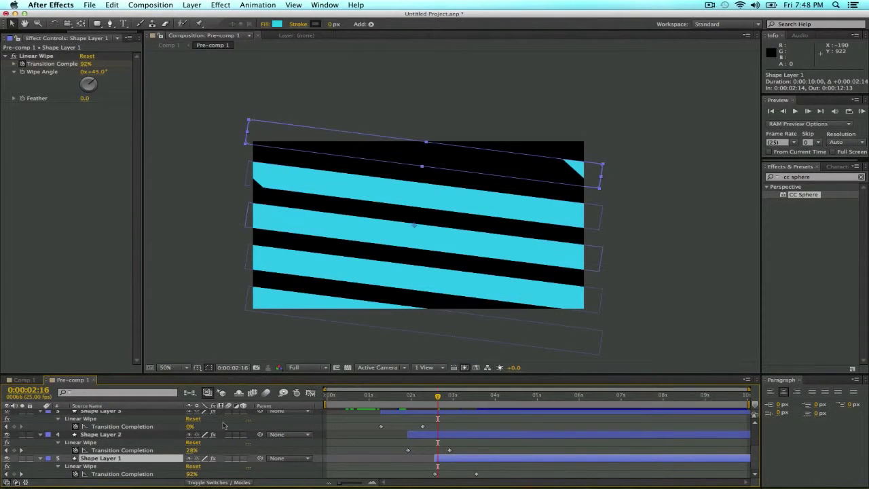
# Step: Return to Comp 1, set the Rotation Y of Pre-comp 1's CC Sphere to 1x+57.0°, and check the ribbon animation
pyautogui.click(21, 380)
pyautogui.moveTo(448, 400); pyautogui.dragTo(407, 405)
pyautogui.moveTo(95, 78); pyautogui.dragTo(225, 114)
pyautogui.press('super+z')
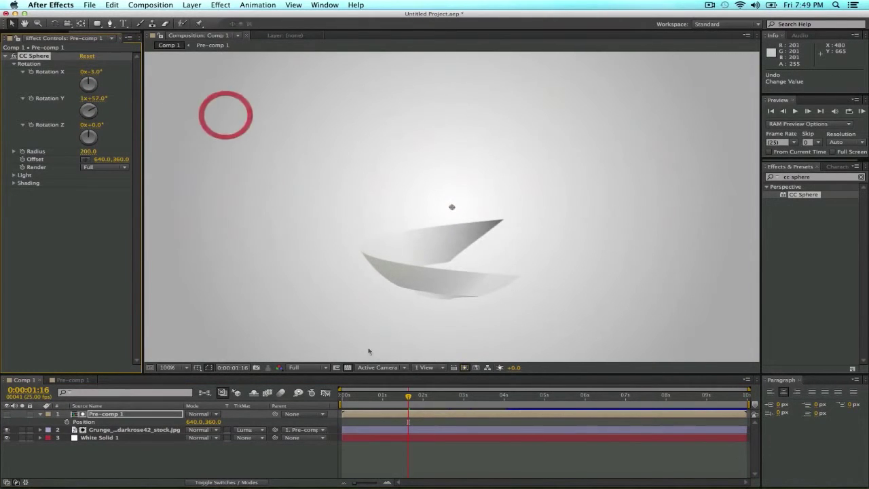
pyautogui.moveTo(402, 398); pyautogui.dragTo(466, 404)
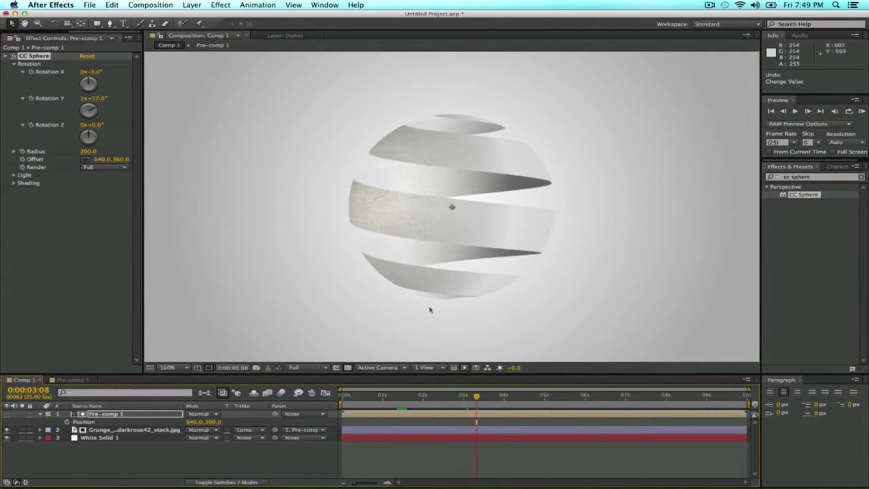
# Step: Try delaying Shape Layer 1 further in Pre-comp 1, undo that time shift, and return to Comp 1
pyautogui.click(69, 380)
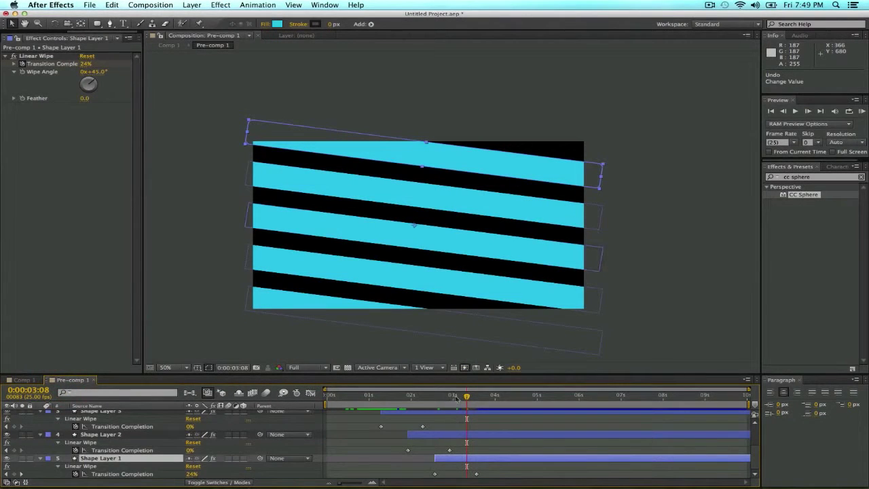
pyautogui.moveTo(462, 461); pyautogui.dragTo(492, 462)
pyautogui.press('super+z')
pyautogui.click(23, 381)
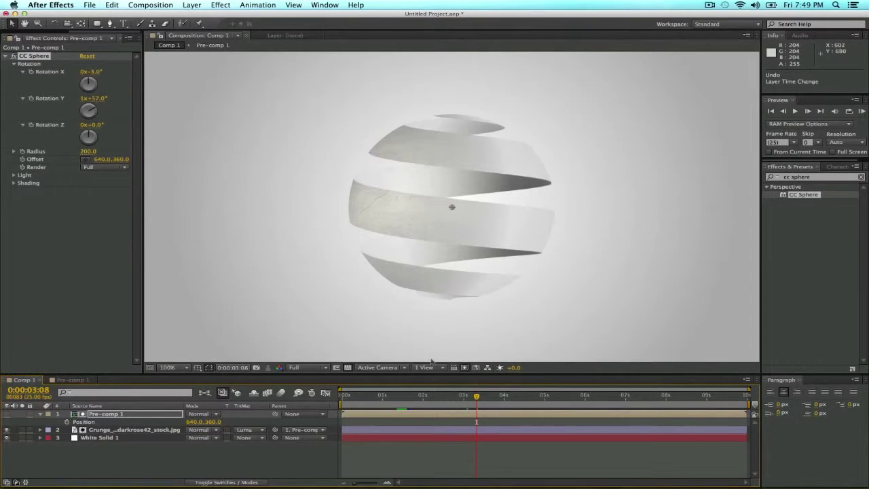
# Step: Scrub through Comp 1 between about one and three seconds to review the staggered ribbon reveal
pyautogui.moveTo(445, 394)
pyautogui.mouseDown()
pyautogui.moveTo(424, 395)
pyautogui.moveTo(460, 397)
pyautogui.mouseUp()
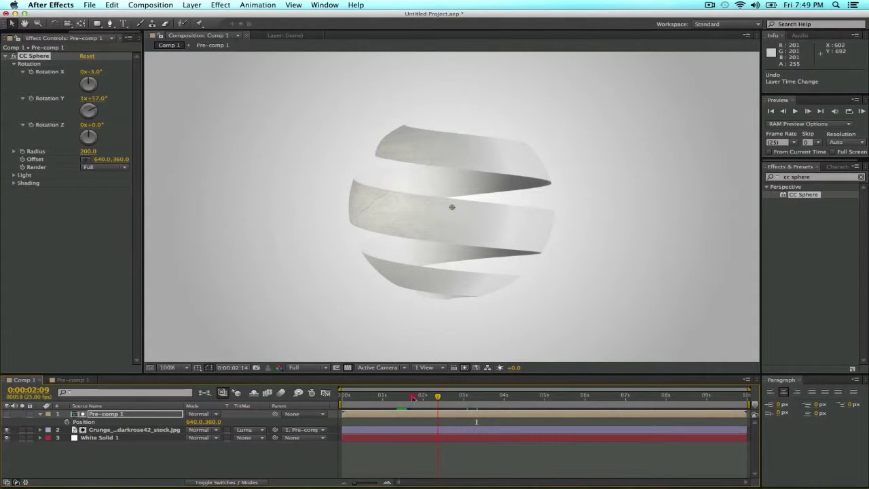
pyautogui.click(383, 396)
pyautogui.moveTo(401, 398); pyautogui.dragTo(464, 396)
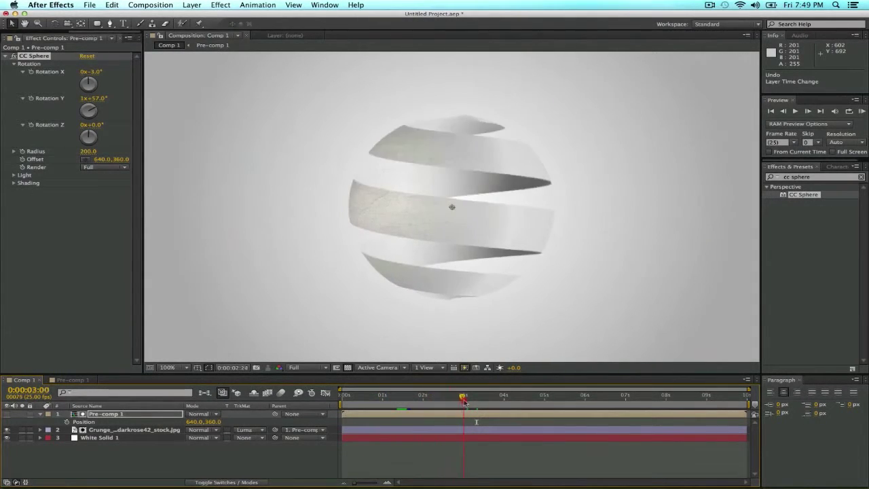
# Step: Set Pre-comp 1's CC Sphere Rotation X to 90° and enable its keyframing at 0:00:00:17
pyautogui.click(136, 416)
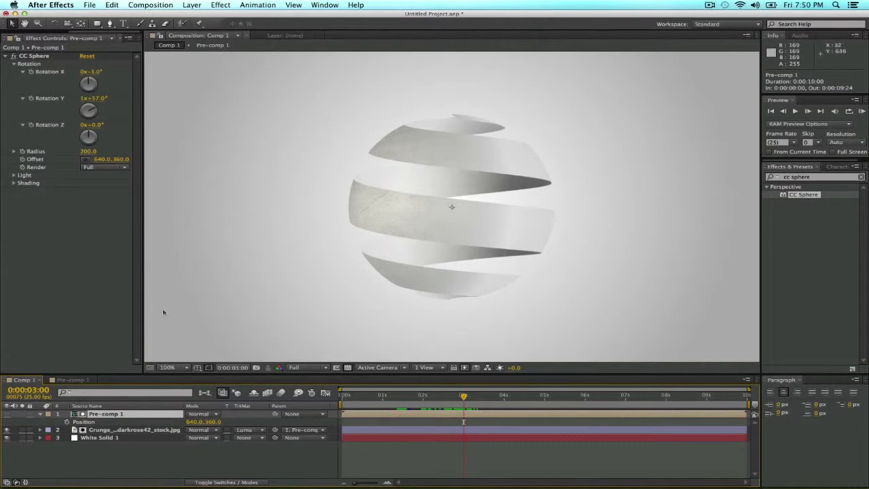
pyautogui.click(95, 72)
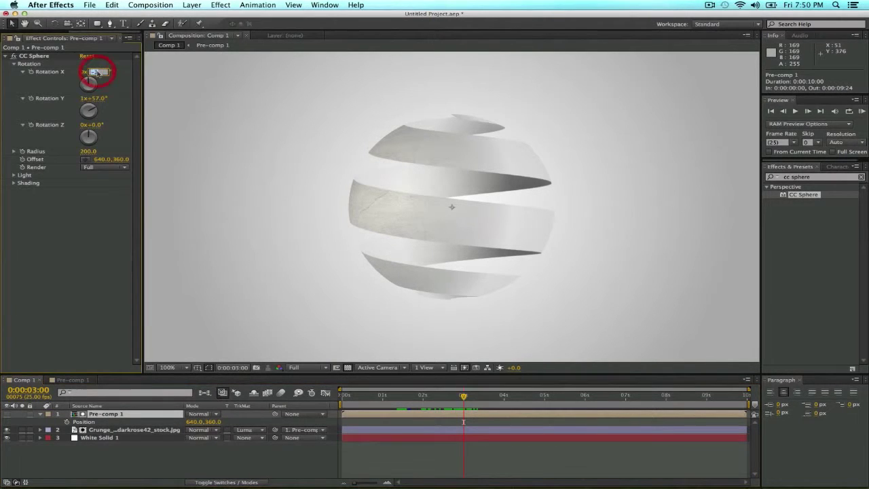
pyautogui.write('90')
pyautogui.press('Return')
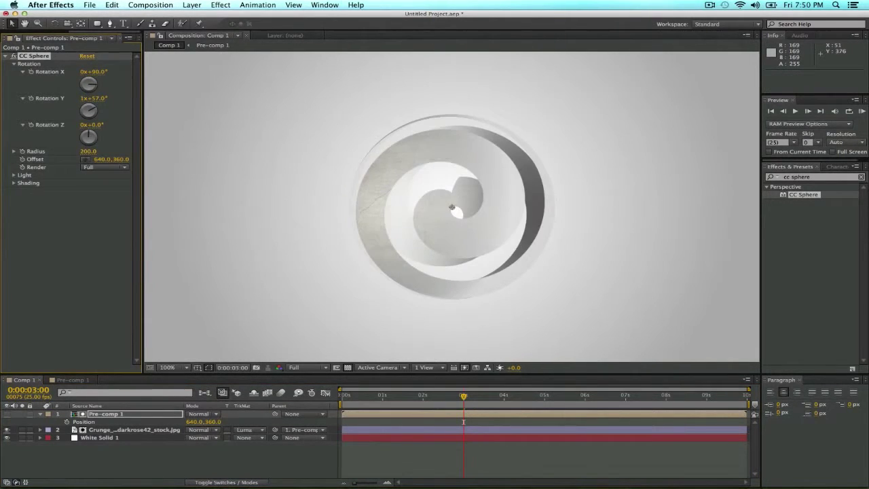
pyautogui.moveTo(416, 396); pyautogui.dragTo(376, 399)
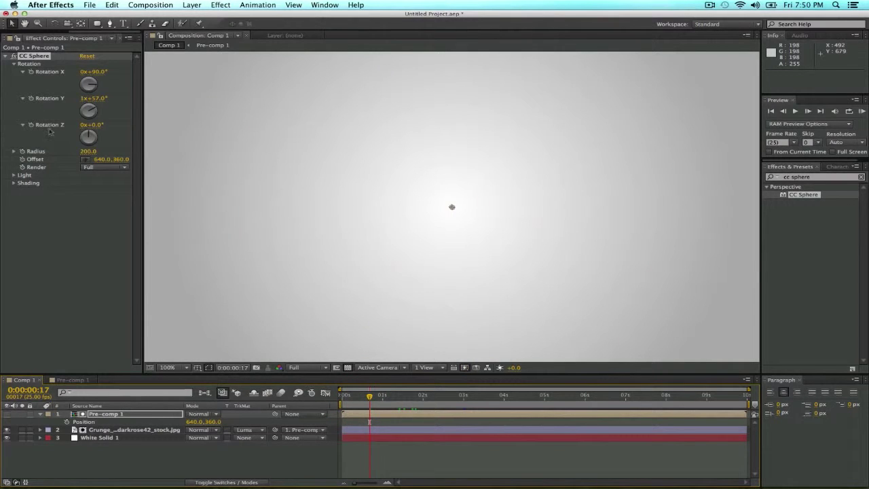
pyautogui.click(32, 73)
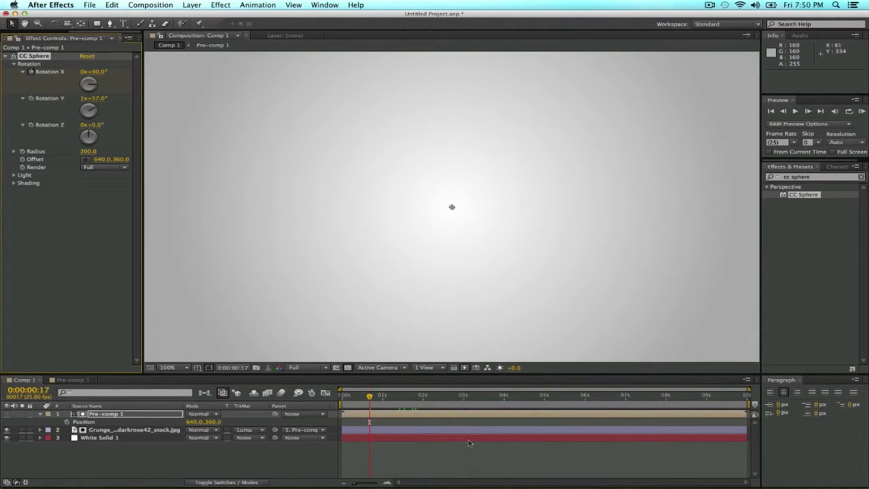
# Step: Keyframe the CC Sphere's Rotation X at 0° at 0:00:03:05
pyautogui.click(414, 401)
pyautogui.moveTo(431, 402); pyautogui.dragTo(470, 405)
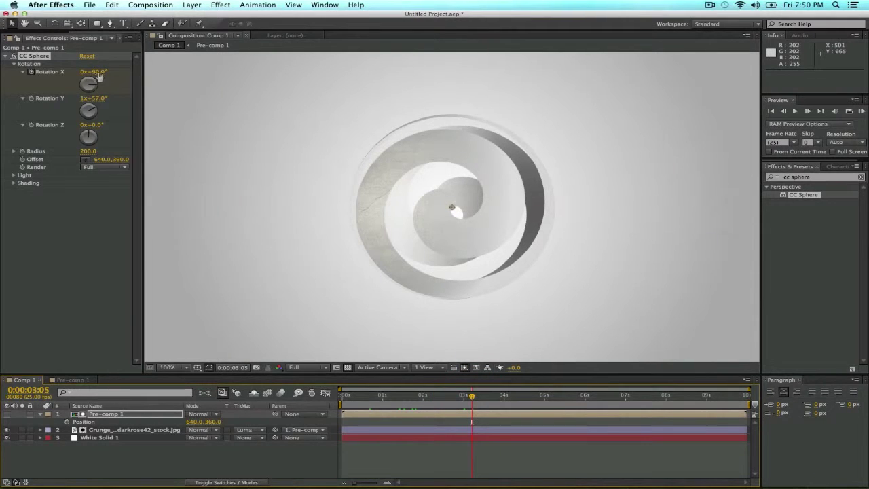
pyautogui.moveTo(99, 78); pyautogui.dragTo(89, 72)
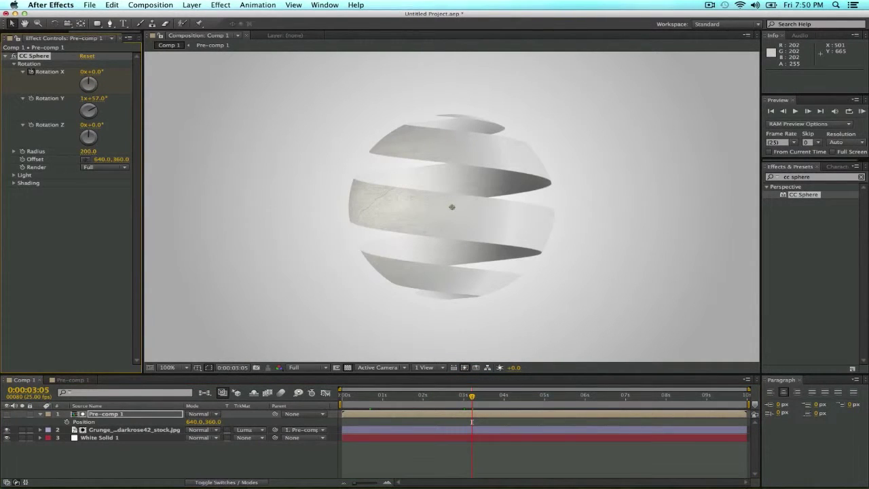
# Step: Reveal Pre-comp 1's keyframes, move the first Rotation X keyframe to 0:00:02:02, and check the sphere's tilt up to 0:00:03:05
pyautogui.click(156, 414)
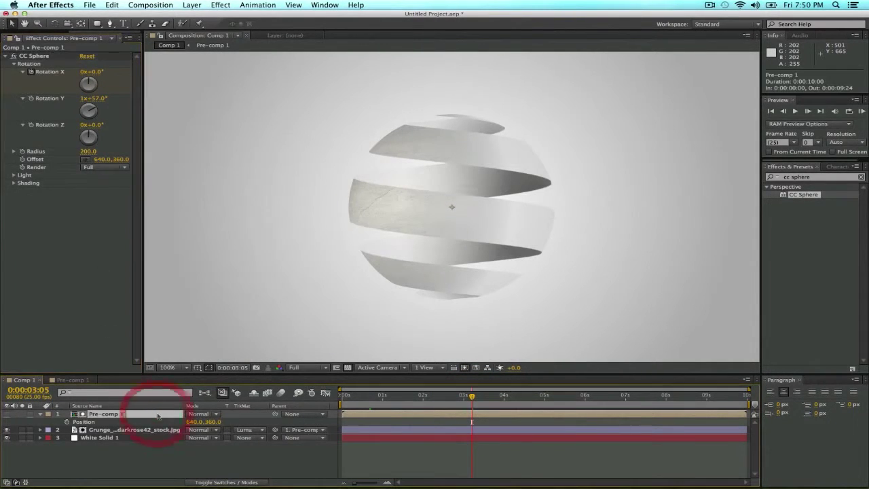
pyautogui.press('u')
pyautogui.click(372, 400)
pyautogui.moveTo(373, 401); pyautogui.dragTo(415, 400)
pyautogui.moveTo(369, 429); pyautogui.dragTo(427, 431)
pyautogui.press('k')
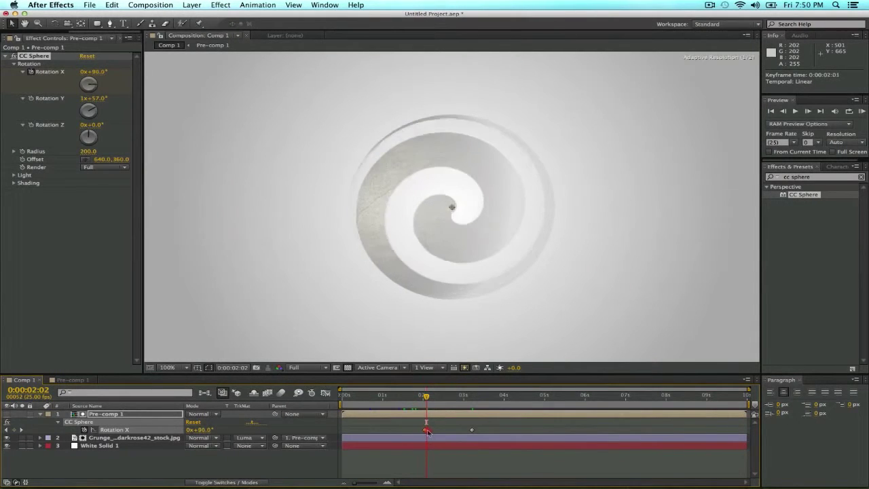
pyautogui.moveTo(414, 400); pyautogui.dragTo(471, 415)
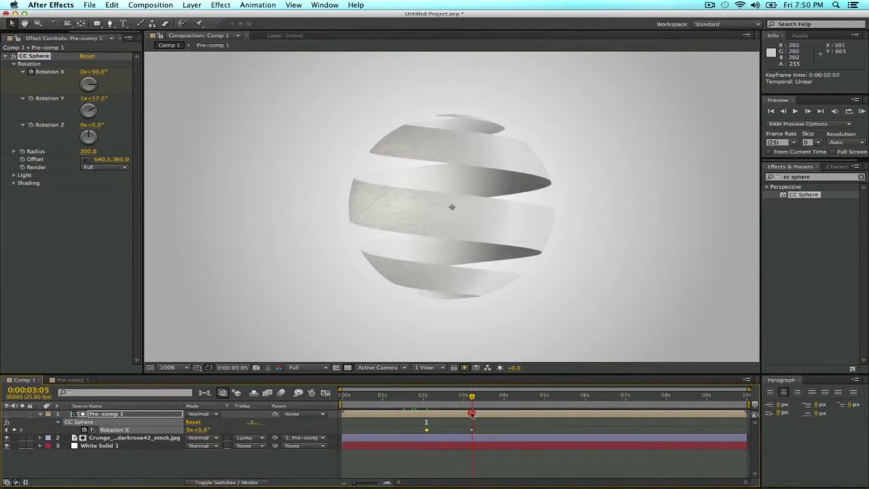
pyautogui.click(473, 399)
# Step: Keyframe the CC Sphere's Rotation Y from 1x+57.0° at 0:00:00:17 to 1x+291.0° at 0:00:03:05, and scrub through the spin
pyautogui.moveTo(473, 401); pyautogui.dragTo(370, 406)
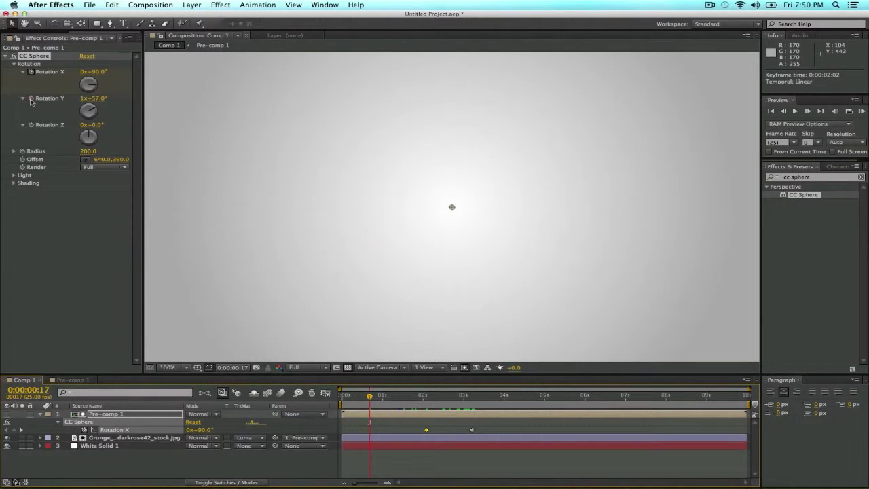
pyautogui.click(30, 99)
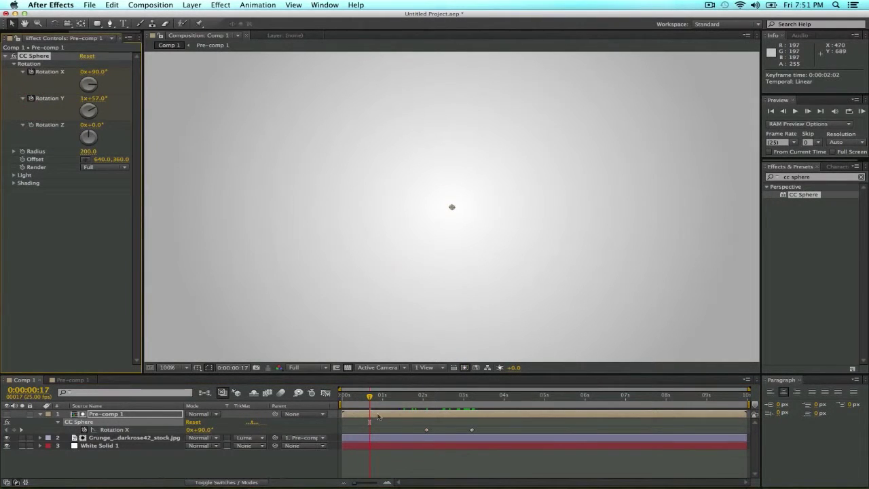
pyautogui.moveTo(370, 400); pyautogui.dragTo(473, 414)
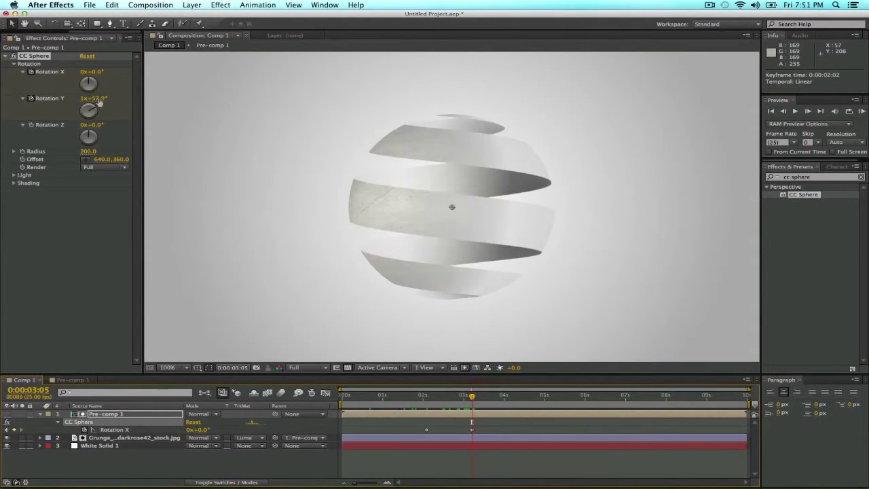
pyautogui.moveTo(99, 101); pyautogui.dragTo(248, 129)
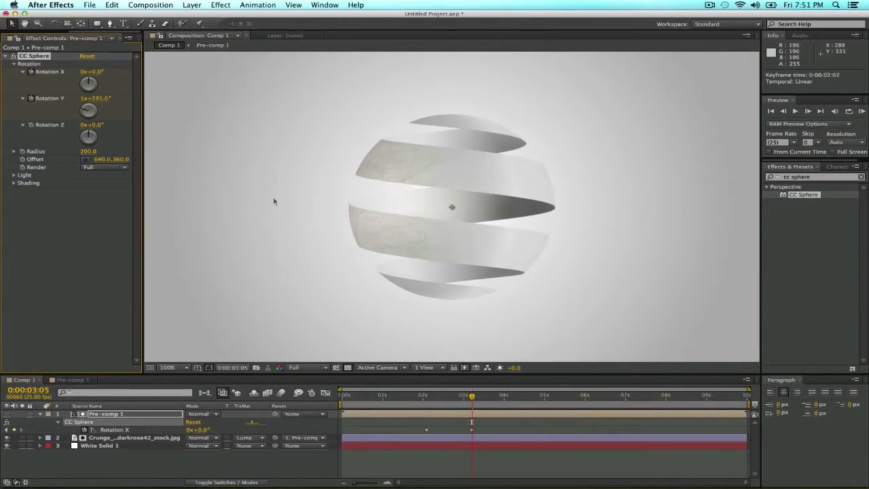
pyautogui.moveTo(381, 398); pyautogui.dragTo(464, 394)
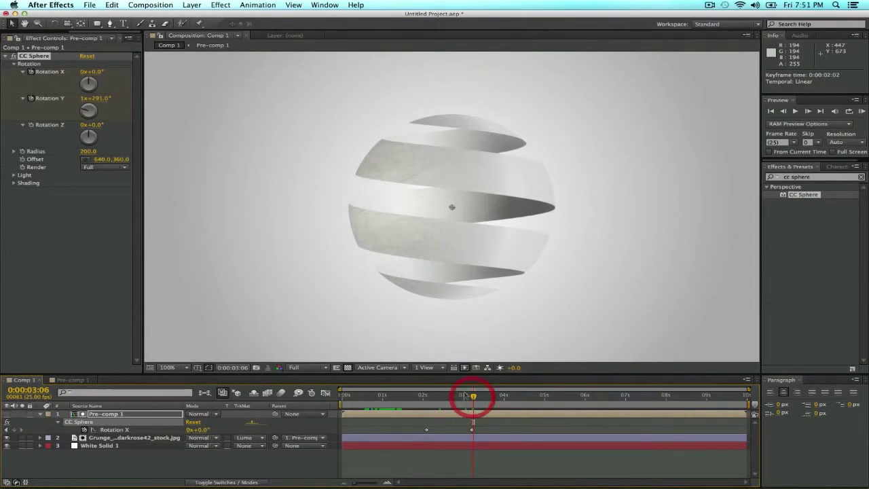
# Step: Lower the composition preview resolution to Half and scrub through the sphere animation from about 0:00:00:16 to 0:00:03:05
pyautogui.click(305, 367)
pyautogui.click(310, 341)
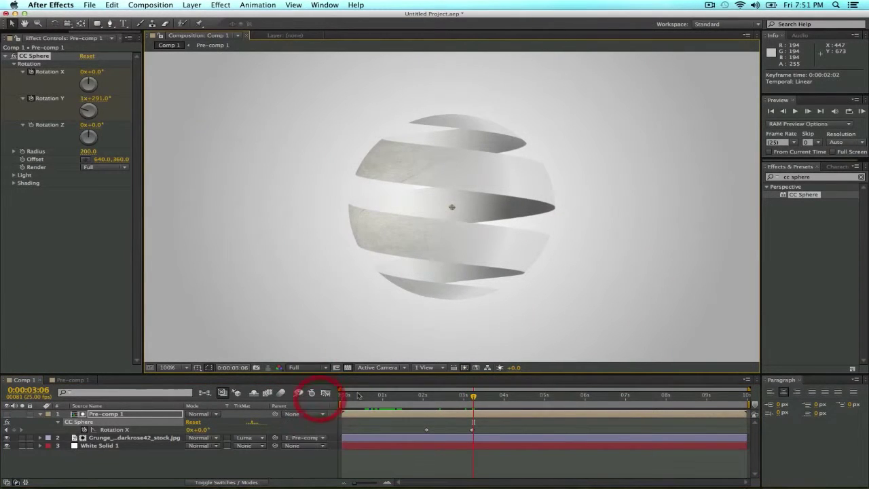
pyautogui.click(367, 396)
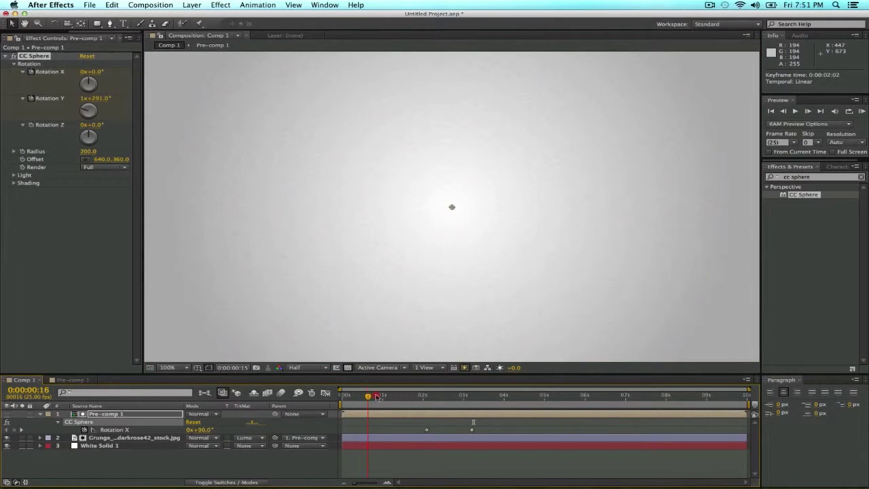
pyautogui.moveTo(391, 397); pyautogui.dragTo(472, 404)
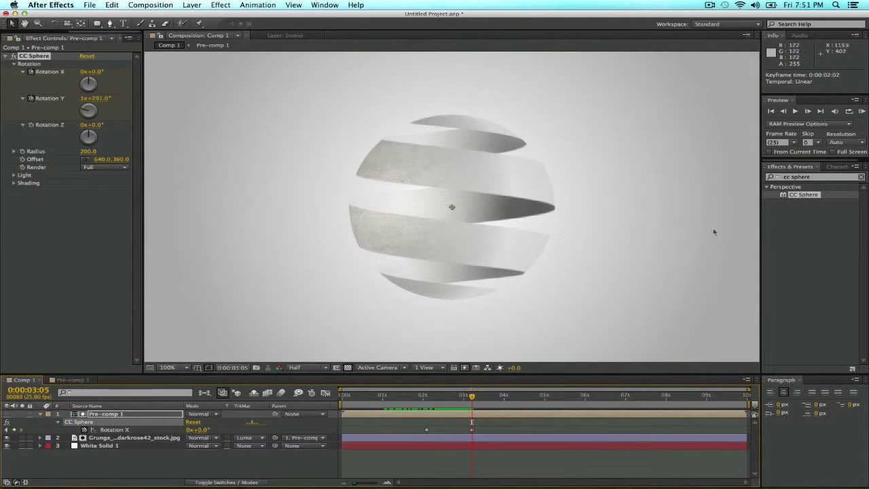
# Step: Find the Roughen Edges effect and apply it to Pre-comp 1
pyautogui.click(802, 177)
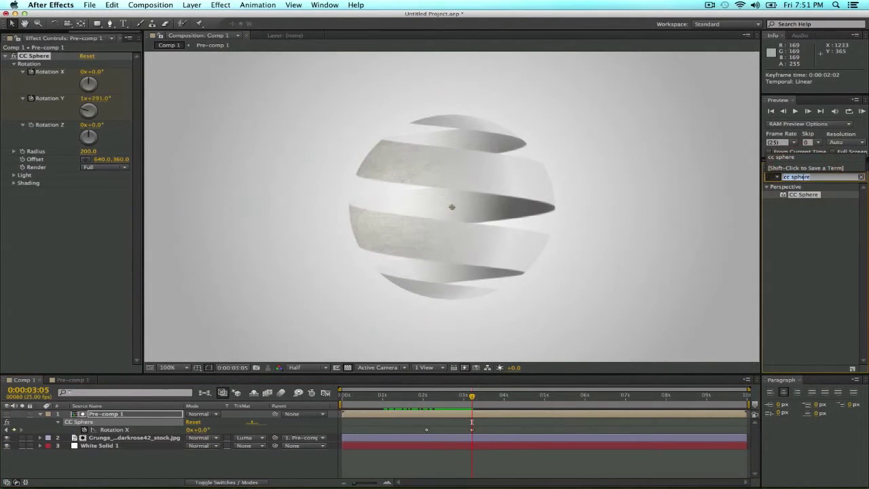
pyautogui.click(515, 166)
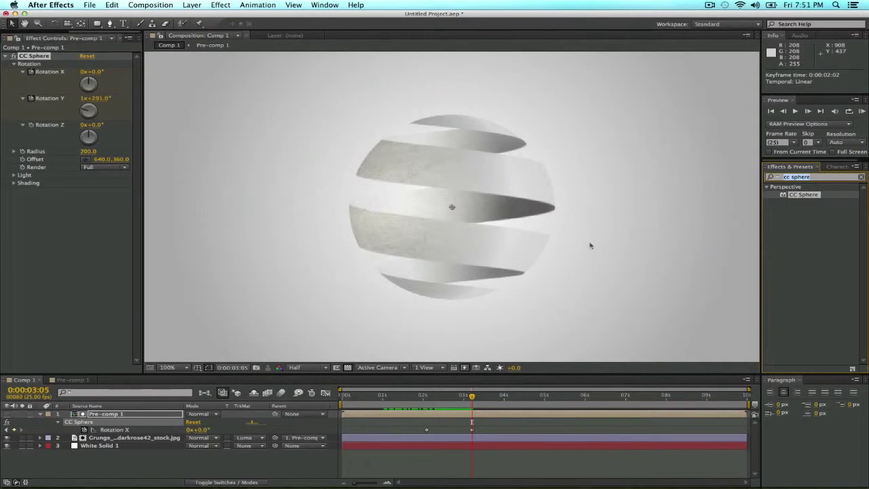
pyautogui.write('roughen')
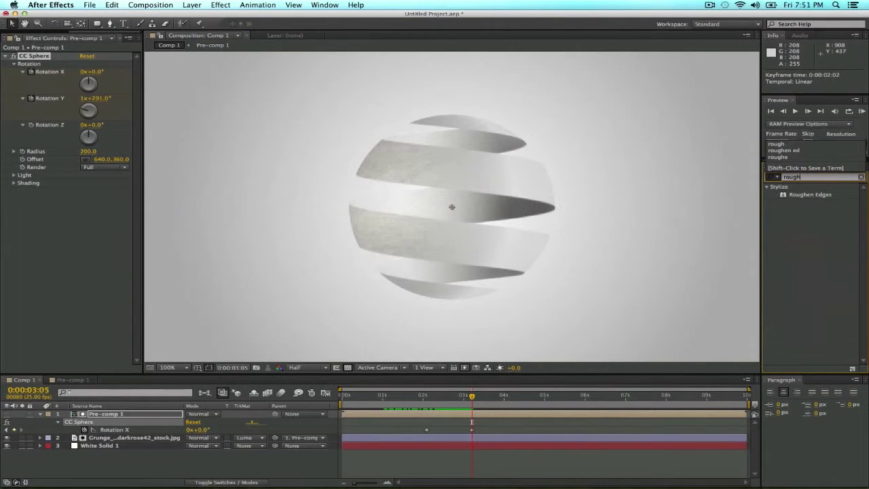
pyautogui.click(799, 195)
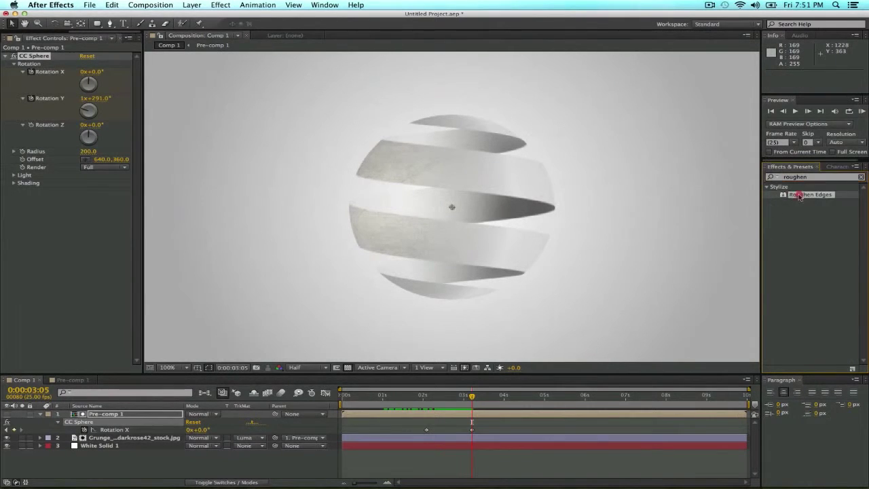
pyautogui.moveTo(228, 382); pyautogui.dragTo(129, 415)
# Step: Set the Roughen Edges Border to 20, using a frame just before two seconds to judge the effect
pyautogui.moveTo(419, 399)
pyautogui.mouseDown()
pyautogui.moveTo(402, 399)
pyautogui.moveTo(419, 400)
pyautogui.mouseUp()
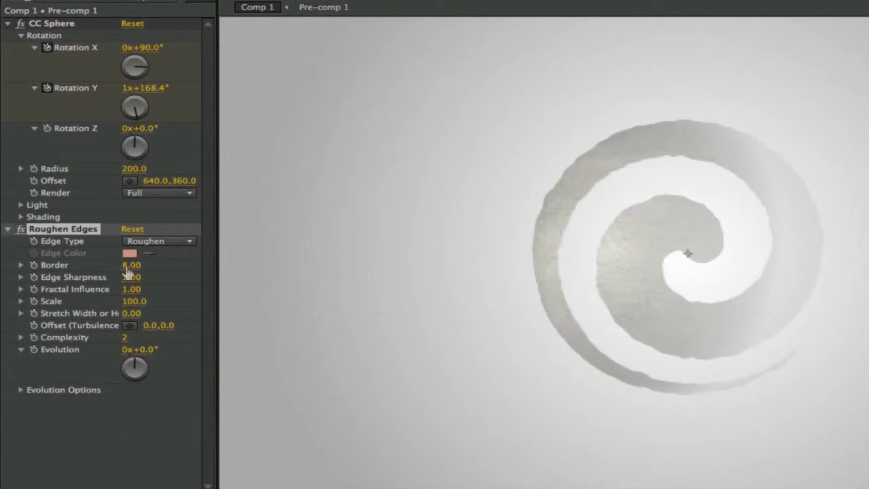
pyautogui.click(127, 266)
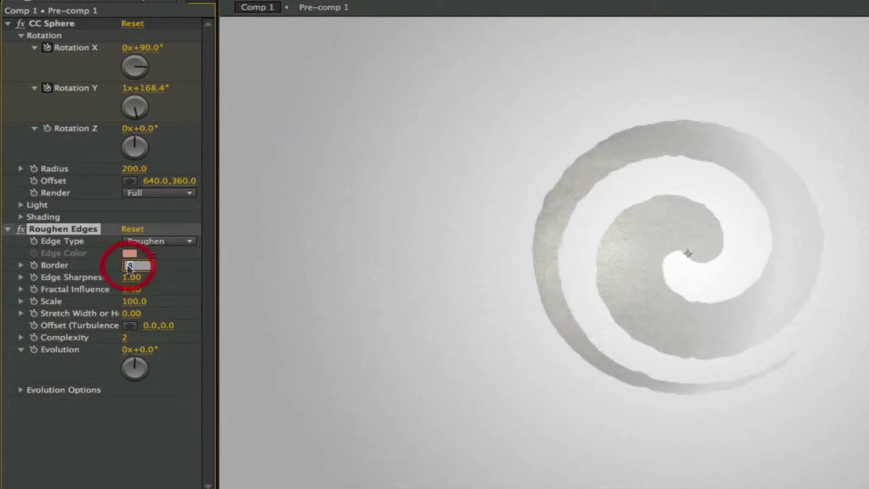
pyautogui.press('Return')
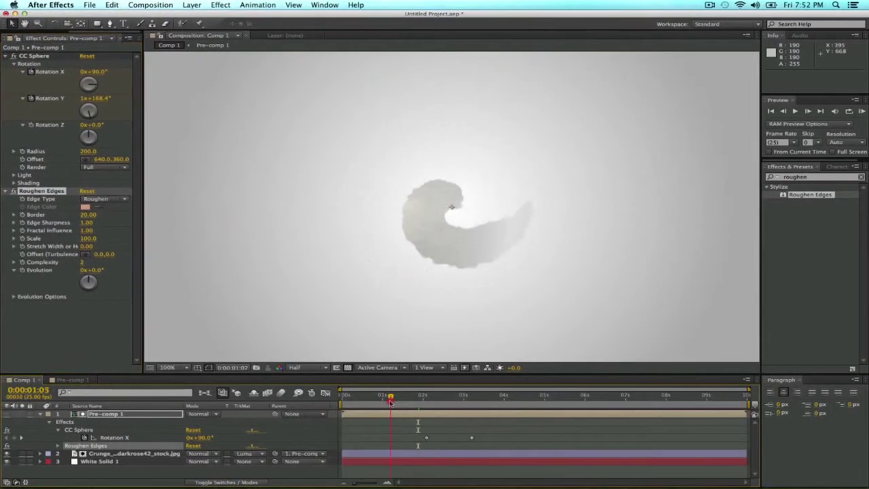
# Step: Keyframe the Roughen Edges Border from 20 at 0:00:00:17 to 0 at 0:00:03:05, matching the Rotation Y keyframes
pyautogui.moveTo(387, 401); pyautogui.dragTo(372, 401)
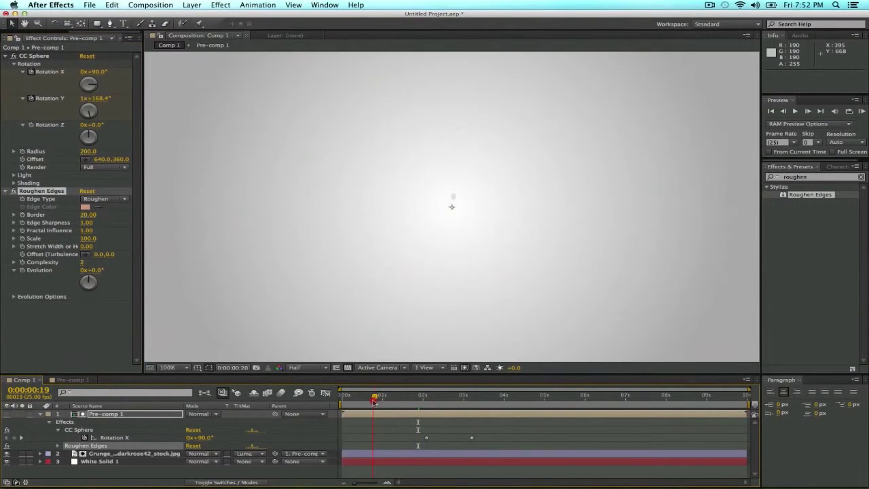
pyautogui.click(153, 414)
pyautogui.press('u')
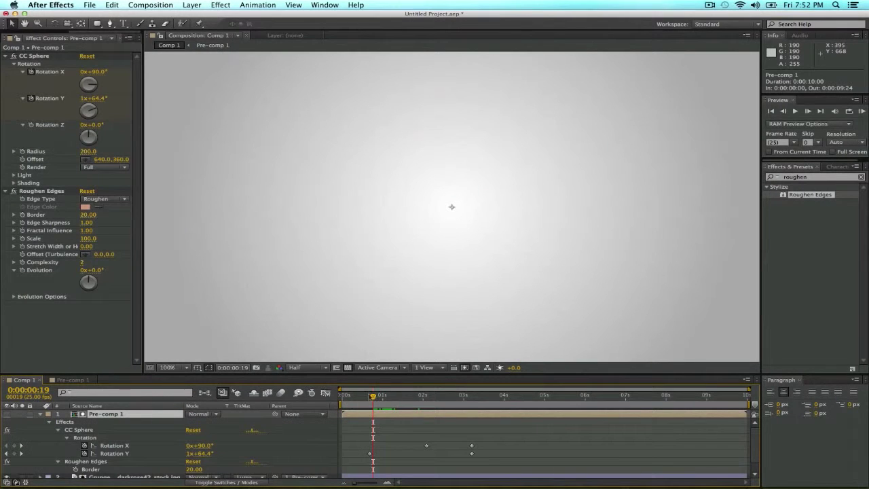
pyautogui.click(367, 402)
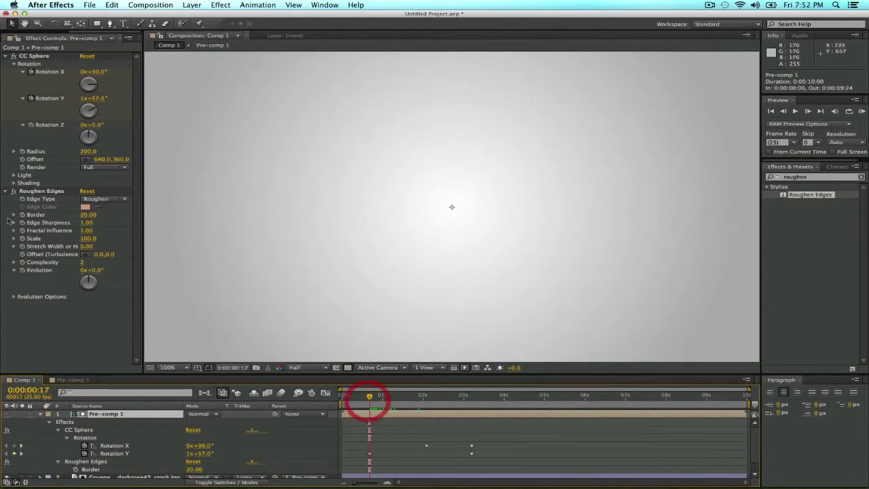
pyautogui.click(21, 214)
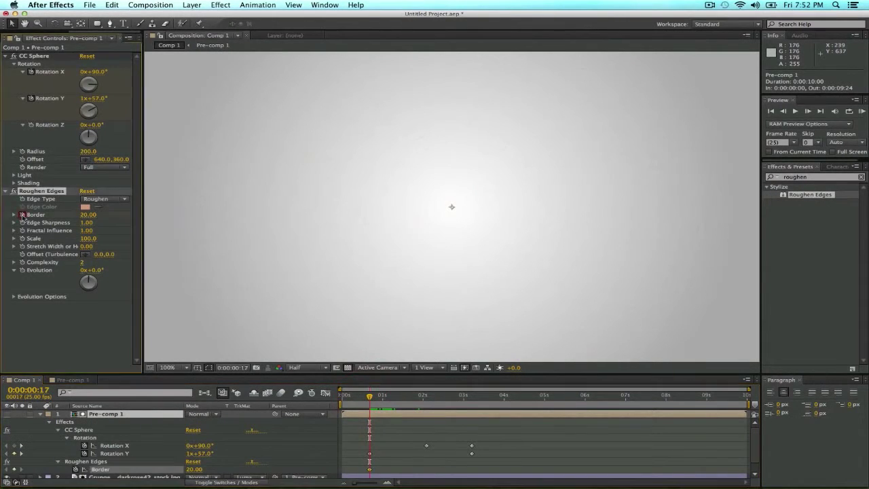
pyautogui.click(473, 403)
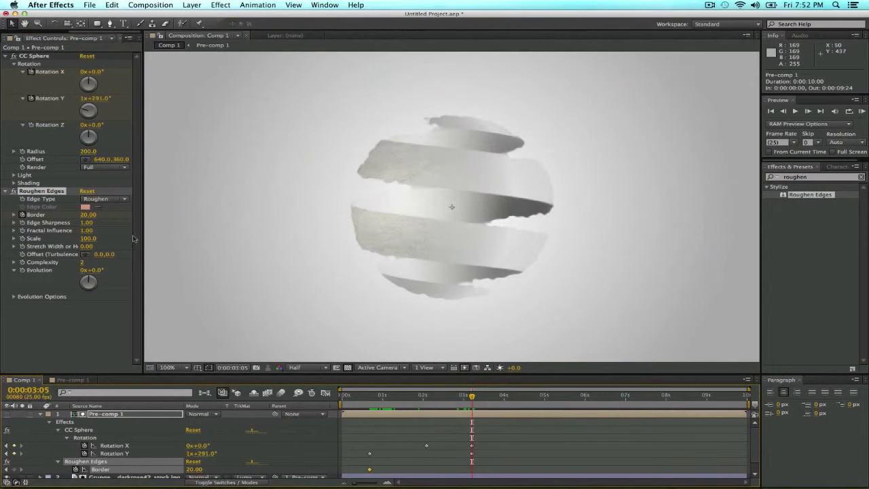
pyautogui.click(89, 214)
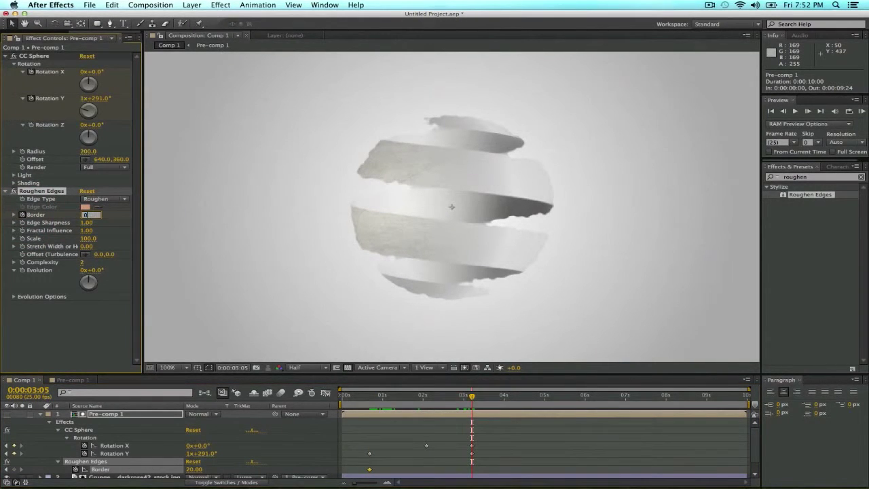
pyautogui.press('Return')
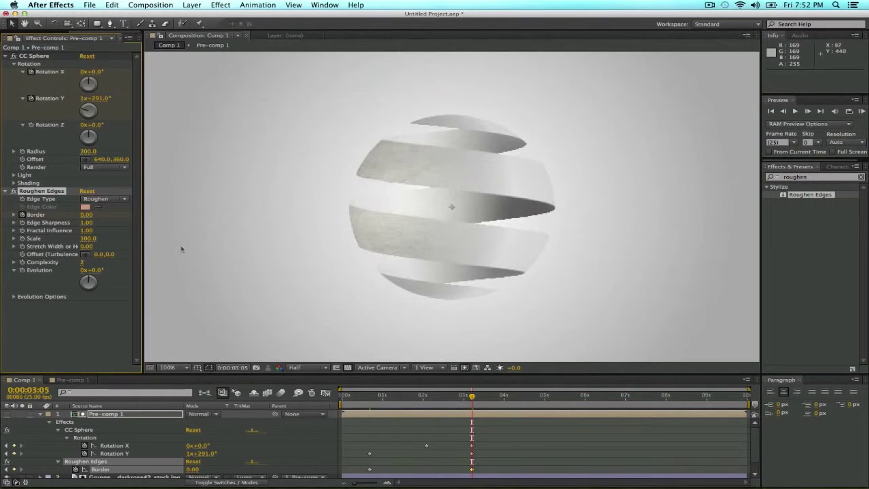
# Step: Restore the composition preview to Full resolution and review the roughened reveal up to 0:00:03:05, collapsing the Roughen Edges settings
pyautogui.click(309, 368)
pyautogui.click(323, 391)
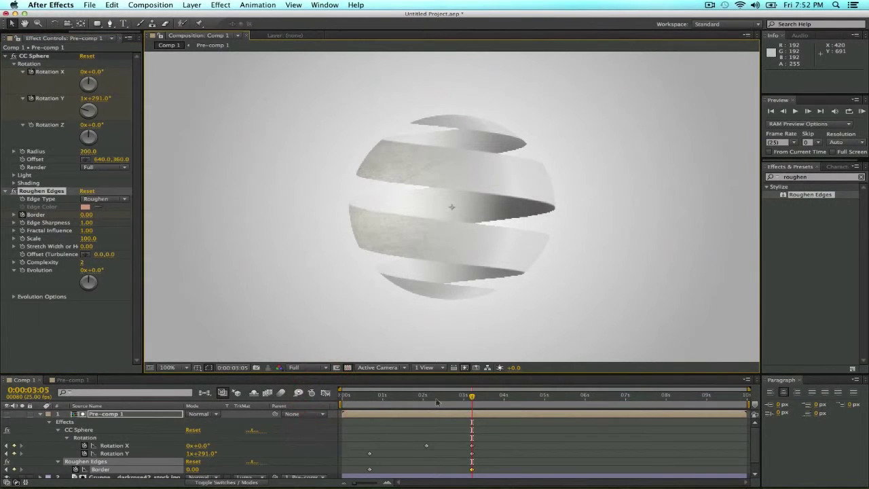
pyautogui.moveTo(453, 399); pyautogui.dragTo(472, 408)
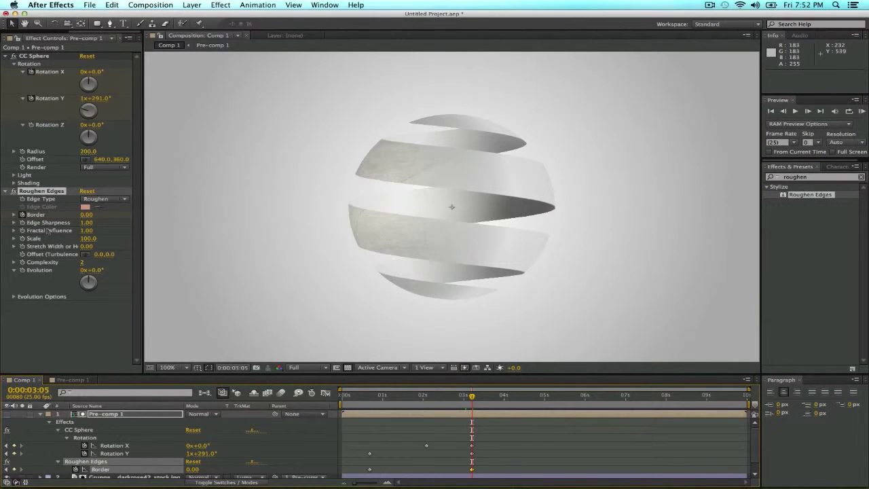
pyautogui.click(6, 192)
pyautogui.moveTo(471, 396)
pyautogui.mouseDown()
pyautogui.moveTo(378, 397)
pyautogui.moveTo(473, 403)
pyautogui.mouseUp()
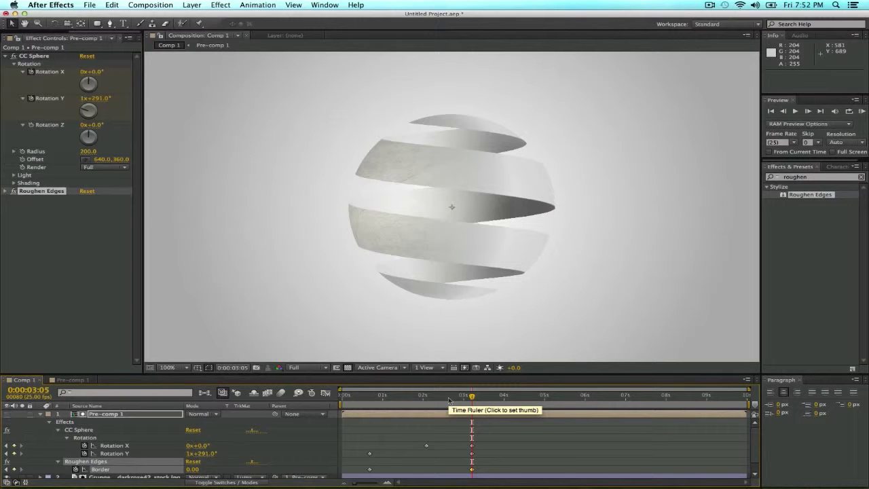
# Step: Collapse Pre-comp 1's properties and add a text layer reading "Simplicity" just below the sphere
pyautogui.click(40, 414)
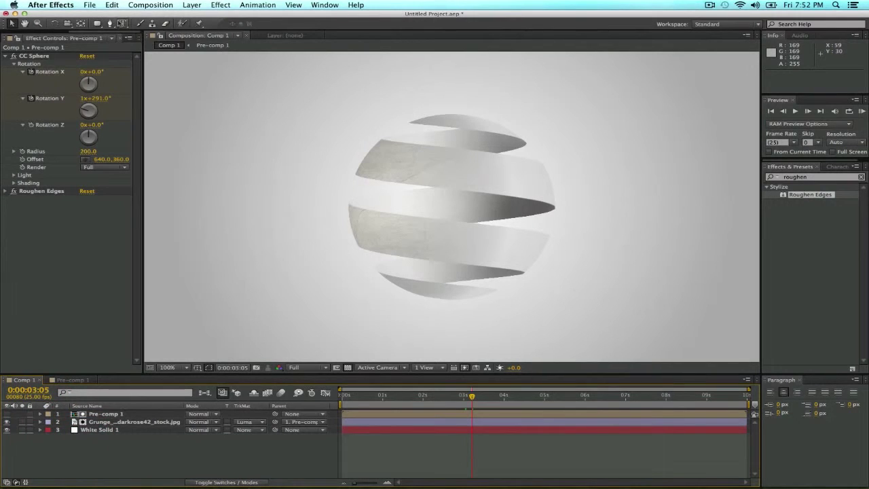
pyautogui.click(122, 23)
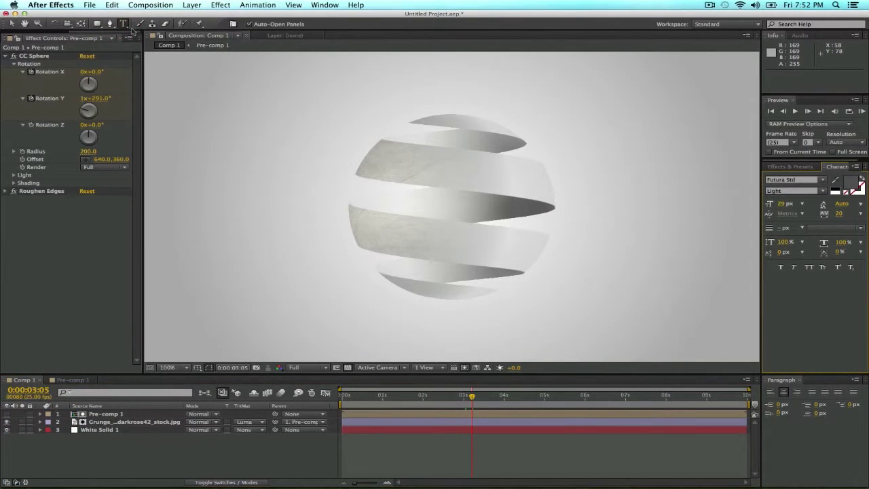
pyautogui.click(388, 319)
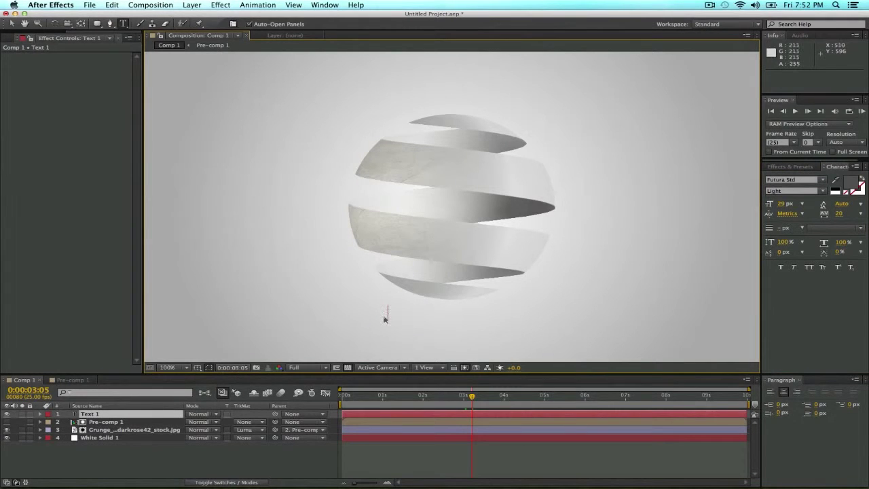
pyautogui.write('Simplicity')
# Step: Set the whole "Simplicity" text to the Bold style of Futura Std at 42 px
pyautogui.press('super+a')
pyautogui.click(823, 191)
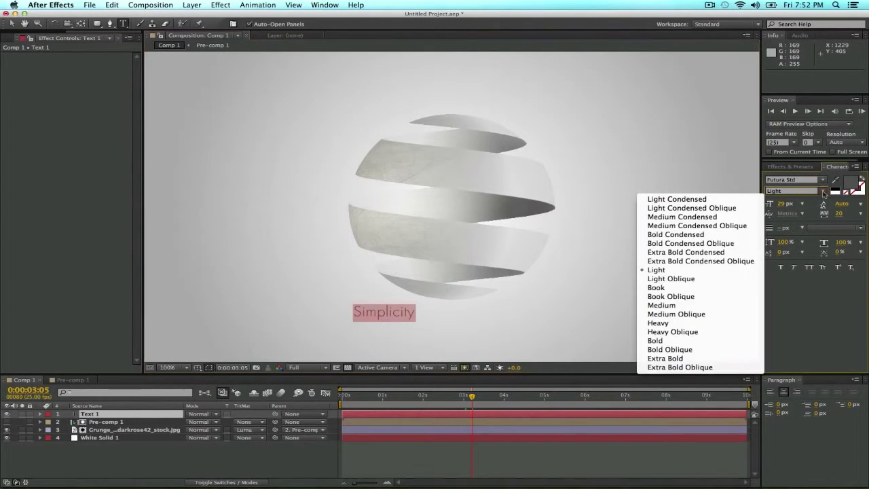
pyautogui.click(718, 342)
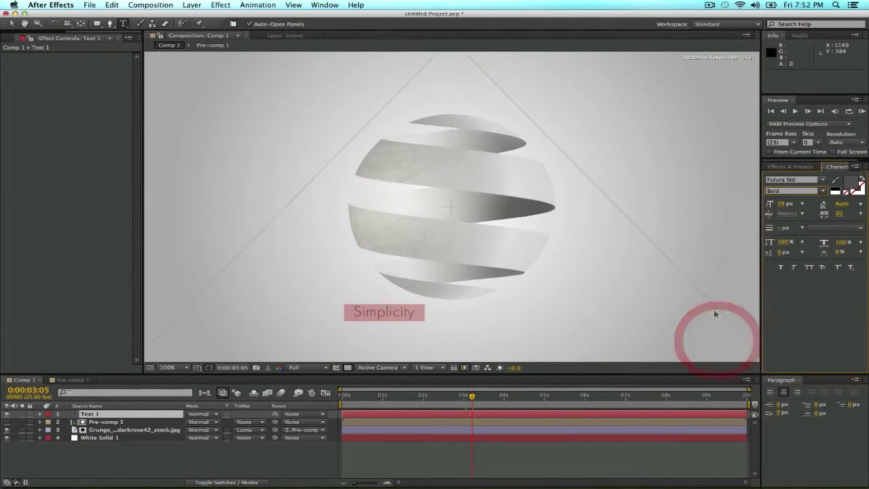
pyautogui.moveTo(785, 206); pyautogui.dragTo(849, 188)
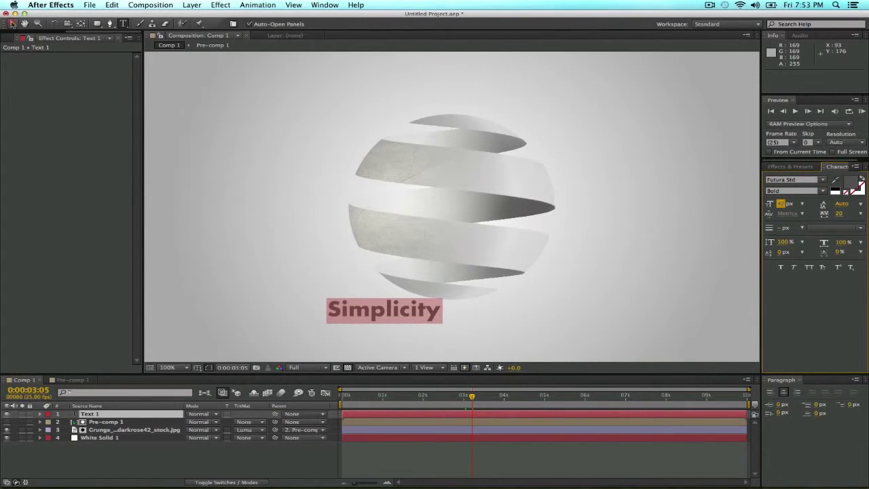
# Step: Centre "Simplicity" beneath the sphere and place a duplicate of the text layer directly below it
pyautogui.click(12, 23)
pyautogui.moveTo(366, 312); pyautogui.dragTo(429, 337)
pyautogui.press('super+d')
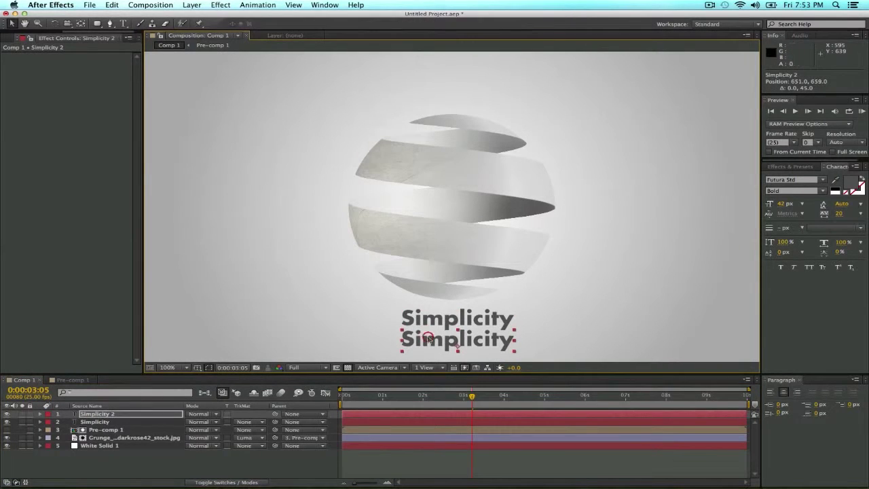
# Step: Replace the duplicated lower text with "makes it better"
pyautogui.doubleClick(428, 338)
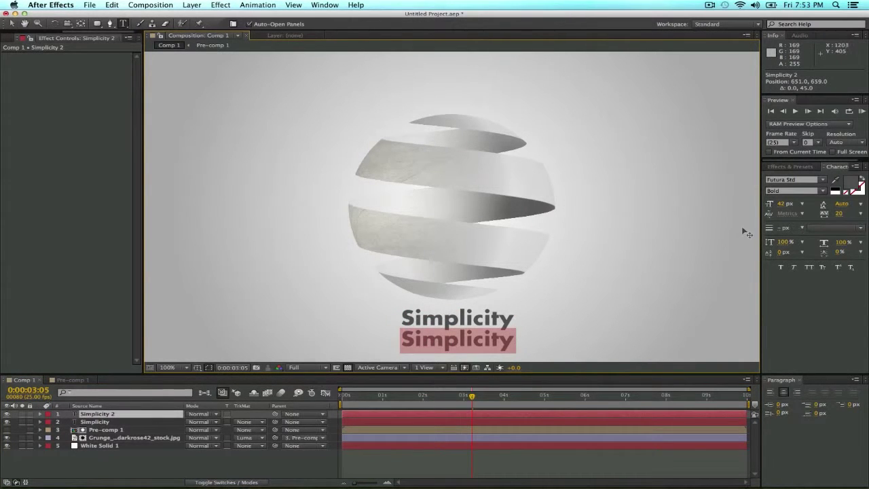
pyautogui.write('make it')
pyautogui.press('BackSpace')
pyautogui.press('BackSpace')
pyautogui.press('BackSpace')
pyautogui.write('s it bet')
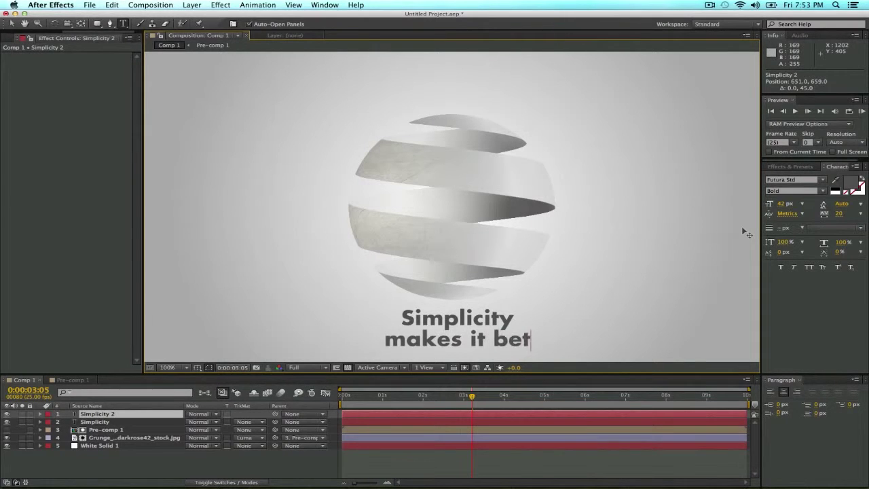
pyautogui.write('ter')
# Step: Set the whole "makes it better" line to the Light font style at 29 px
pyautogui.hotkey('alt', 'shift', 'Left')
pyautogui.hotkey('alt', 'shift', 'Left')
pyautogui.hotkey('alt', 'shift', 'Left')
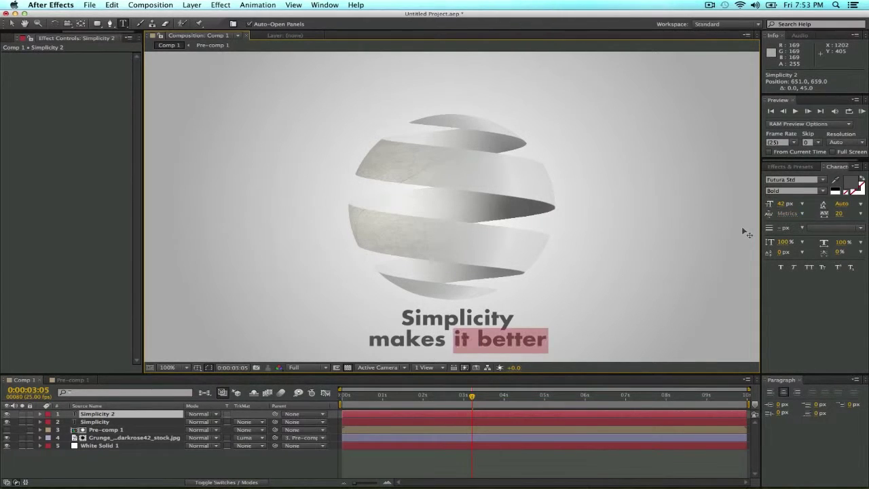
pyautogui.click(820, 192)
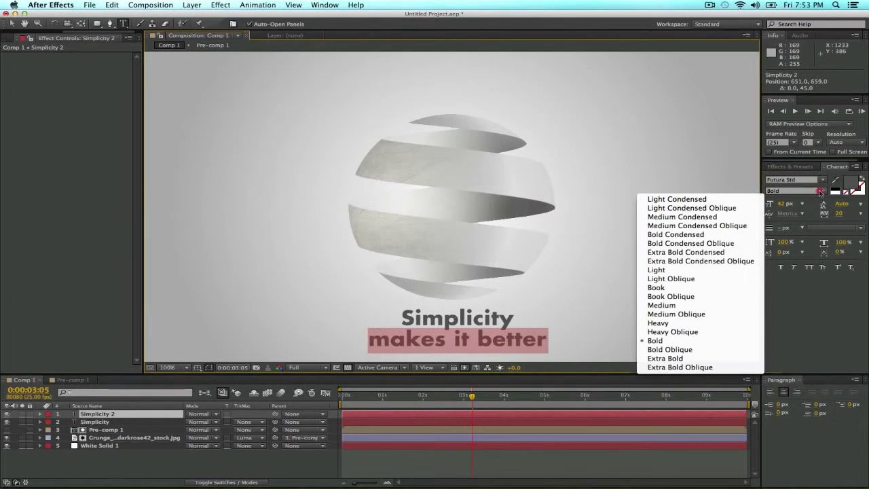
pyautogui.click(678, 273)
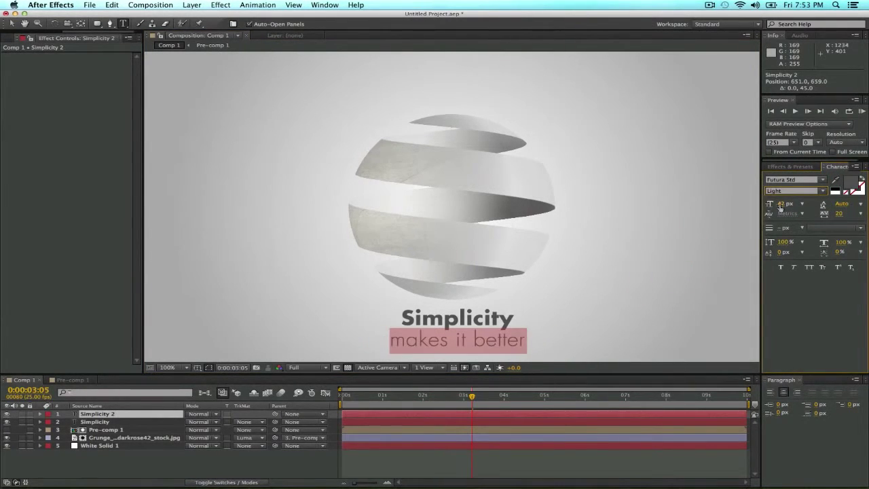
pyautogui.moveTo(779, 207); pyautogui.dragTo(771, 206)
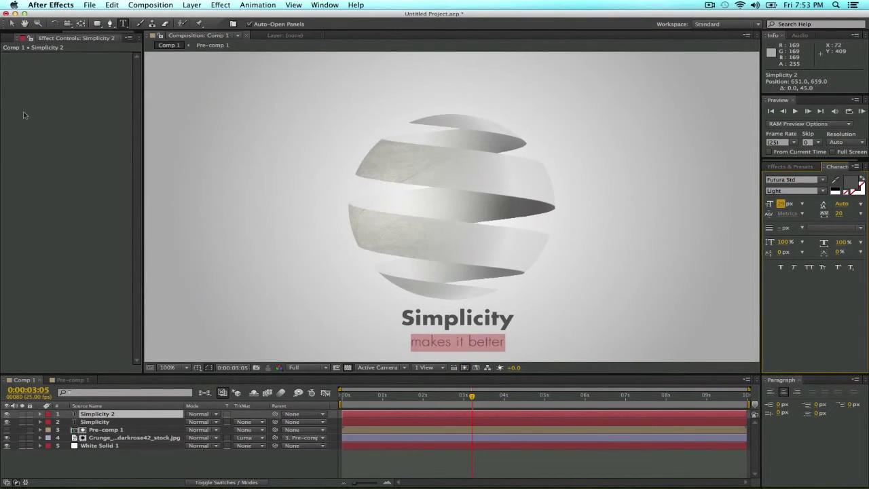
# Step: Move the "makes it better" line up close beneath "Simplicity" and deselect it
pyautogui.click(11, 24)
pyautogui.moveTo(446, 343); pyautogui.dragTo(444, 337)
pyautogui.click(244, 456)
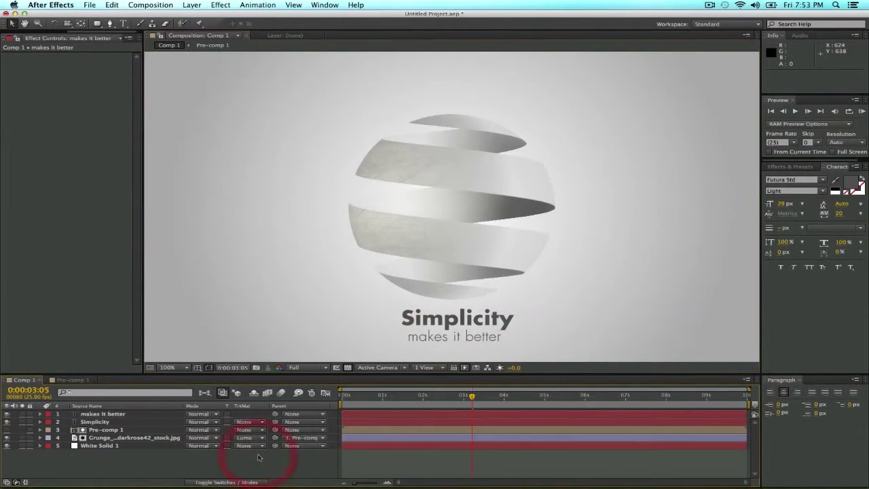
# Step: Set the tracking of "makes it better" to 79 and realign the line under "Simplicity" at position 647, 647
pyautogui.click(466, 335)
pyautogui.moveTo(838, 214)
pyautogui.mouseDown()
pyautogui.moveTo(867, 221)
pyautogui.moveTo(842, 210)
pyautogui.mouseUp()
pyautogui.moveTo(425, 338); pyautogui.dragTo(425, 337)
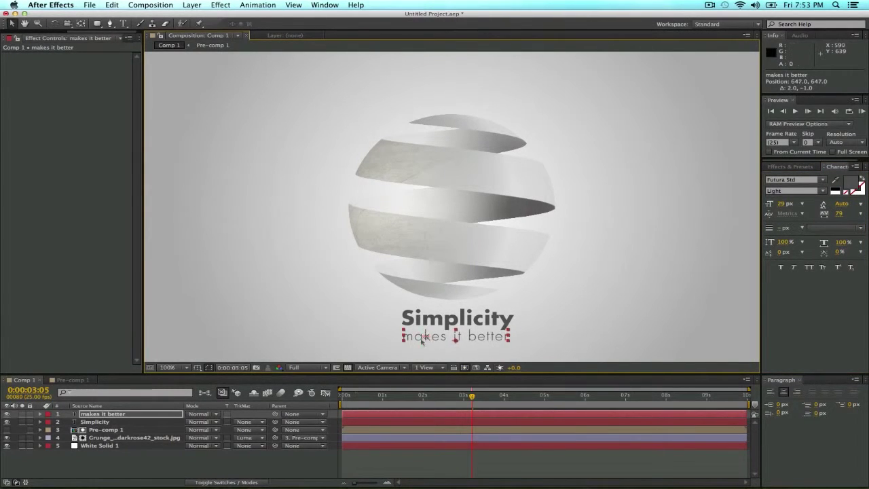
pyautogui.click(280, 460)
pyautogui.moveTo(450, 337); pyautogui.dragTo(450, 338)
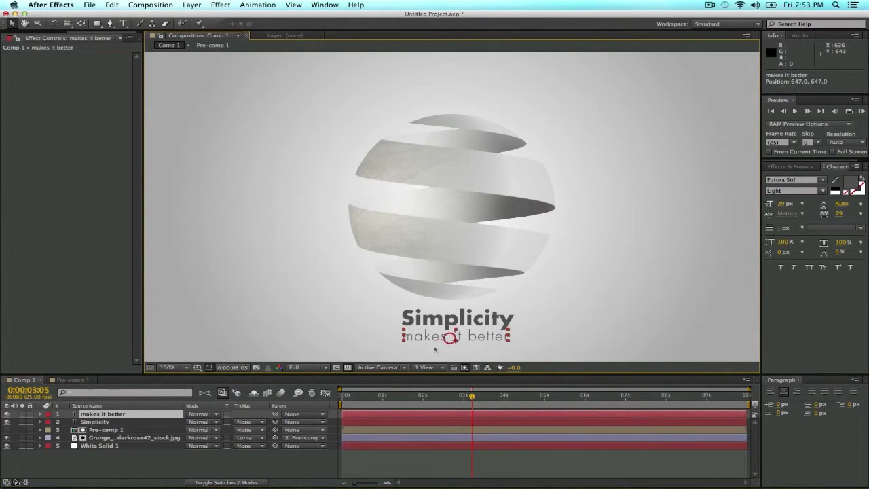
pyautogui.click(248, 463)
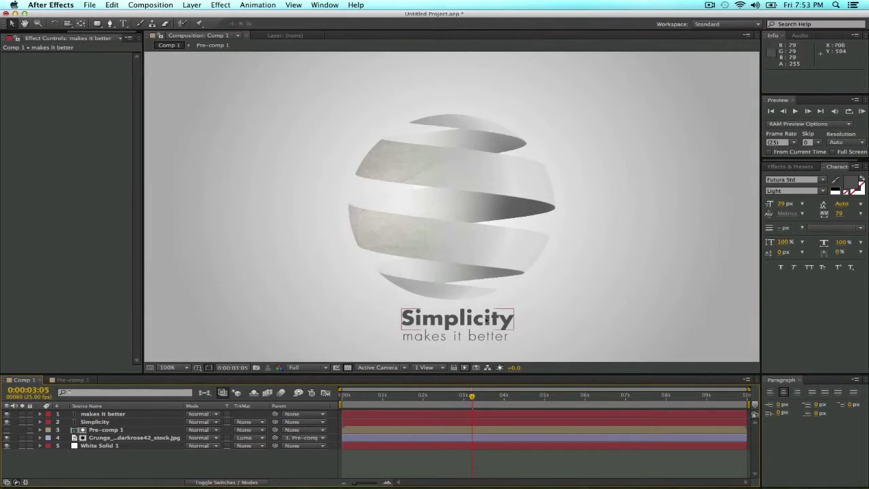
# Step: Reveal Pre-comp 1's keyframed properties and set the current time to 0:00:03:00
pyautogui.click(465, 397)
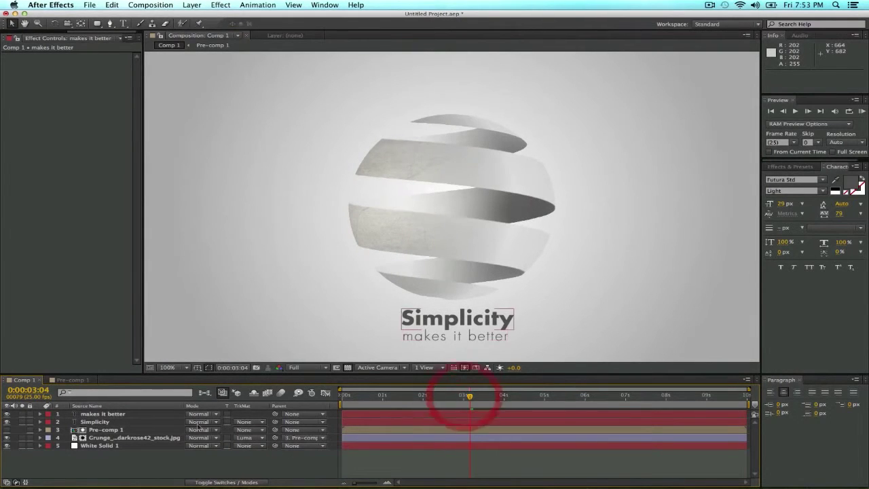
pyautogui.click(152, 430)
pyautogui.press('u')
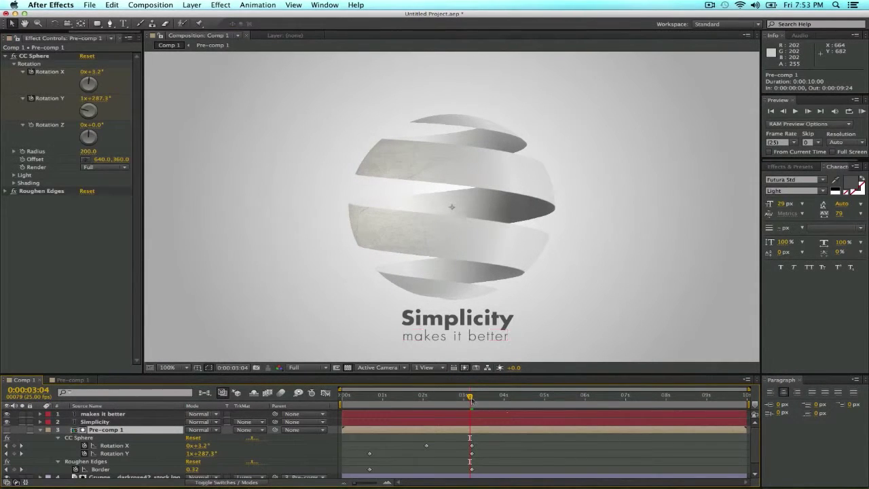
pyautogui.moveTo(471, 400); pyautogui.dragTo(464, 399)
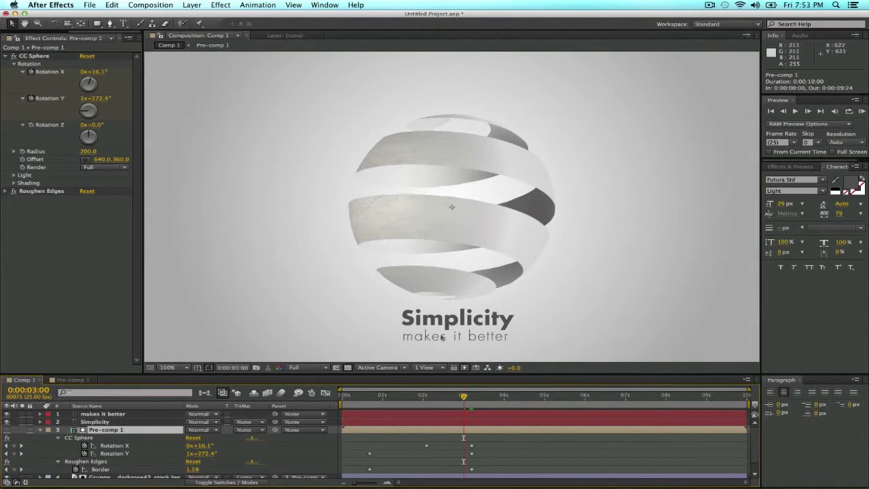
# Step: Move both text layers together about 14 px down and 9 px left to clear the bottom of the sphere
pyautogui.scroll(-2, 467, 307)
pyautogui.click(479, 288)
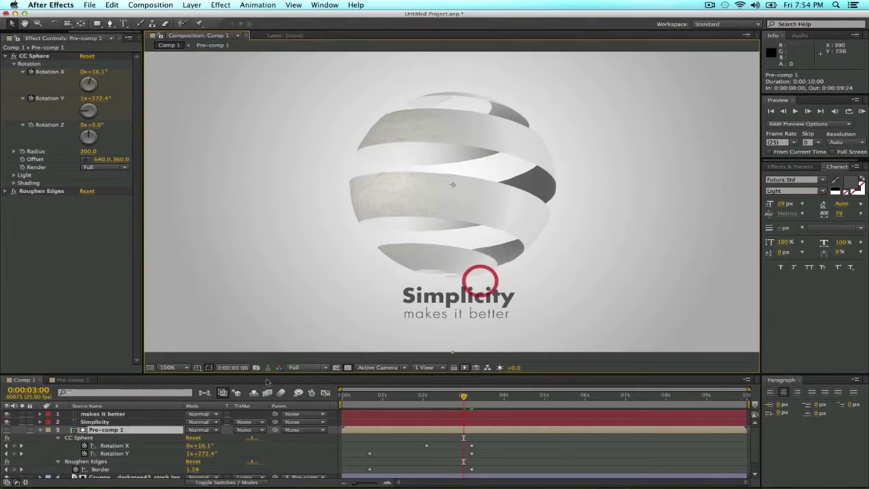
pyautogui.click(98, 422)
pyautogui.keyDown('shift'); pyautogui.click(102, 413); pyautogui.keyUp('shift')
pyautogui.moveTo(432, 296); pyautogui.dragTo(428, 306)
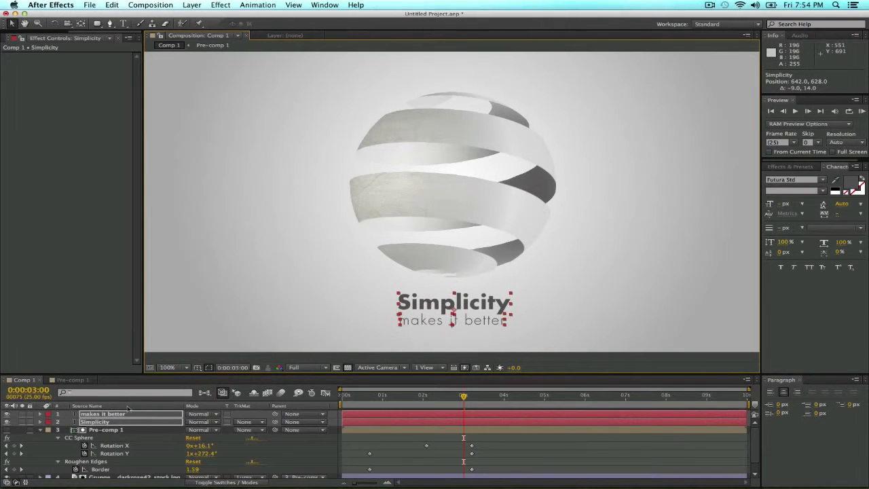
# Step: Set the Opacity of both text layers to 0% and start keyframing it at 0:00:03:00
pyautogui.click(141, 415)
pyautogui.press('t')
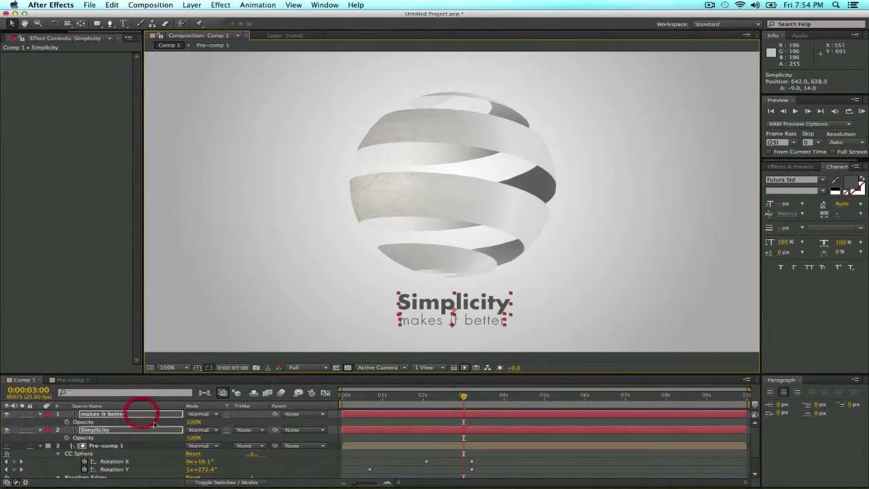
pyautogui.click(193, 421)
pyautogui.write('0')
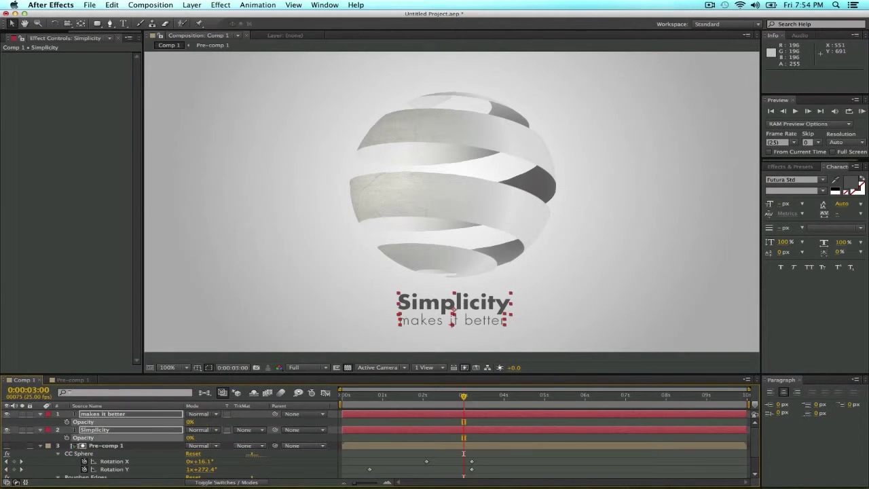
pyautogui.press('Return')
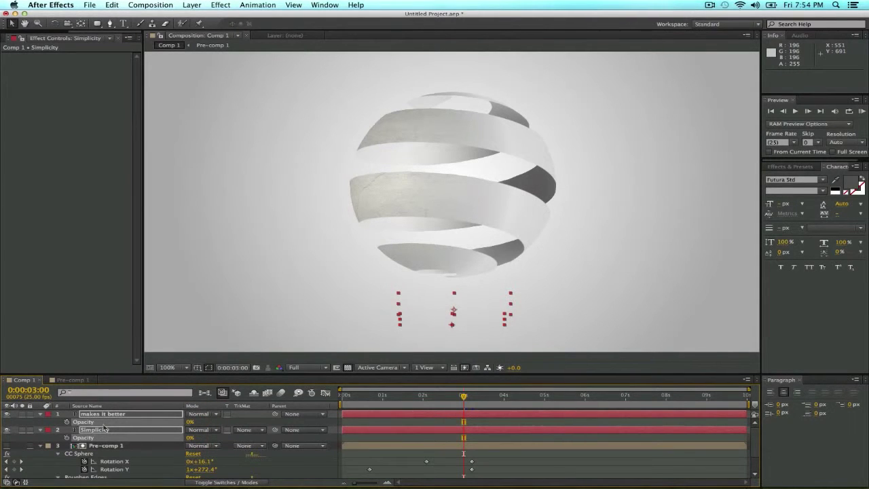
pyautogui.click(67, 422)
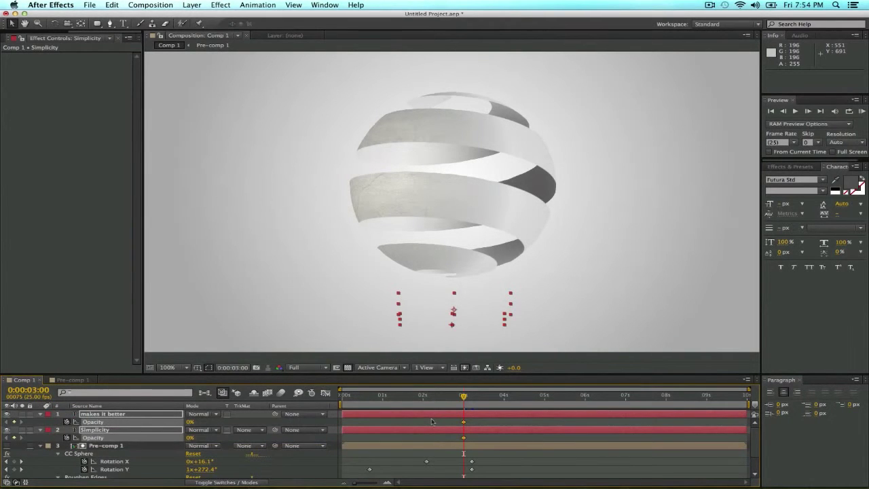
# Step: Keyframe the Opacity of both text layers to 100% at 0:00:03:18
pyautogui.moveTo(471, 399); pyautogui.dragTo(492, 400)
pyautogui.click(191, 423)
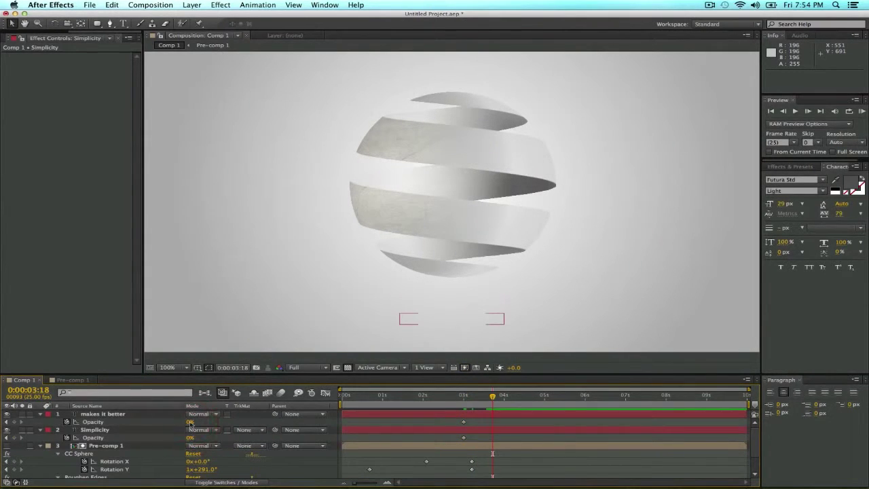
pyautogui.click(164, 416)
pyautogui.keyDown('shift'); pyautogui.click(162, 429); pyautogui.keyUp('shift')
pyautogui.click(190, 421)
pyautogui.write('100')
pyautogui.press('Return')
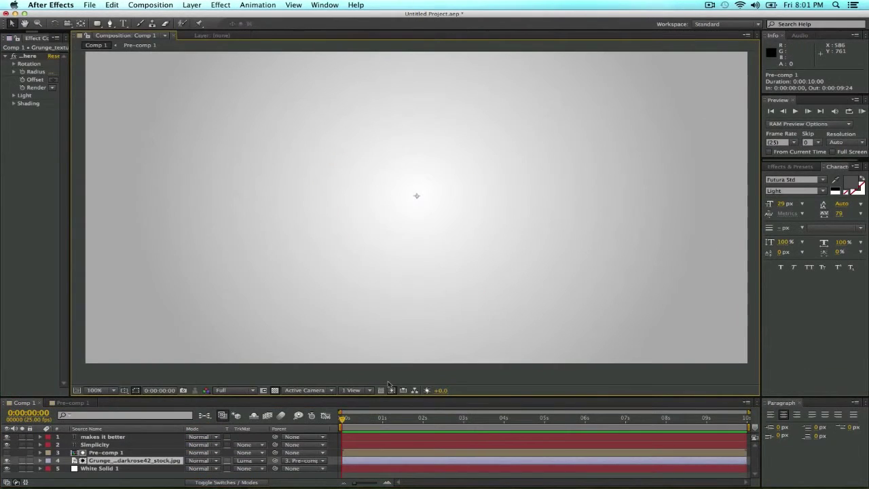
# Step: Play and scrub through the finished logo animation, stopping at 0:00:03:19
pyautogui.press('space')
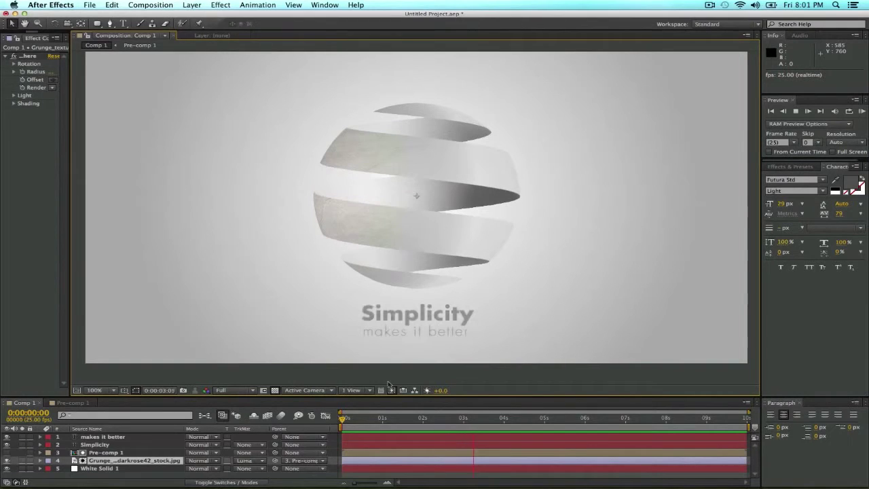
pyautogui.press('space')
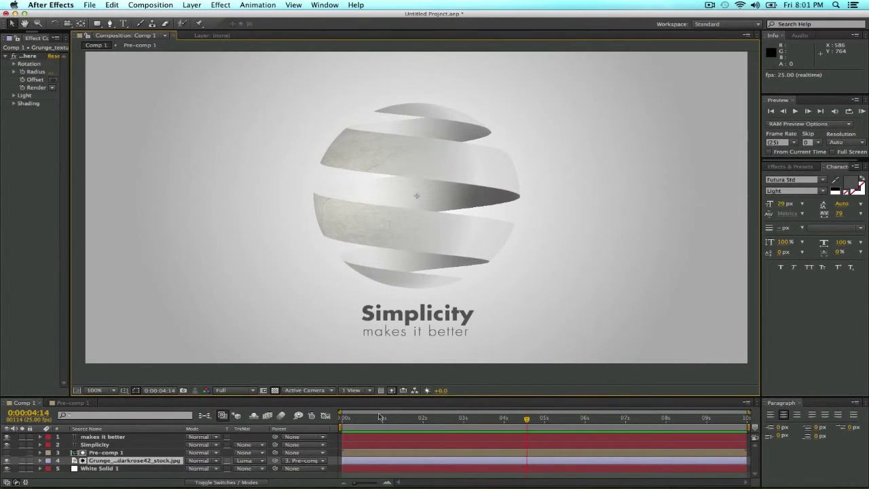
pyautogui.moveTo(369, 417); pyautogui.dragTo(338, 420)
pyautogui.press('space')
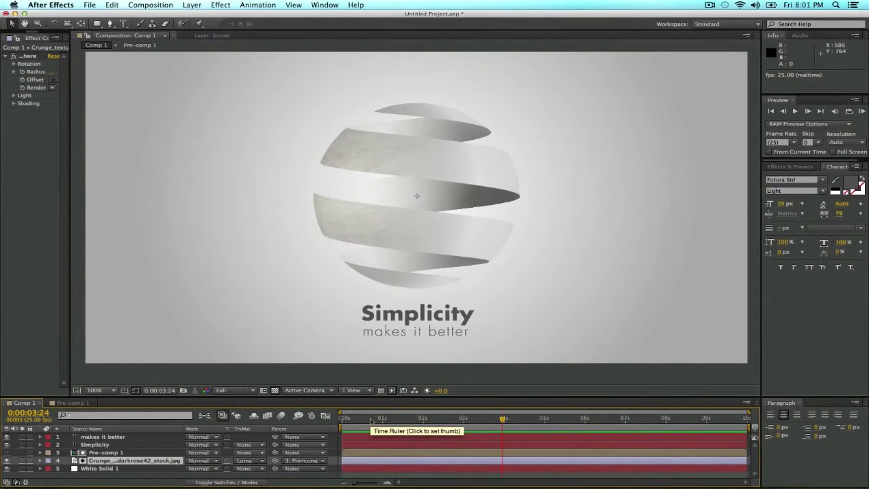
pyautogui.moveTo(372, 422); pyautogui.dragTo(491, 422)
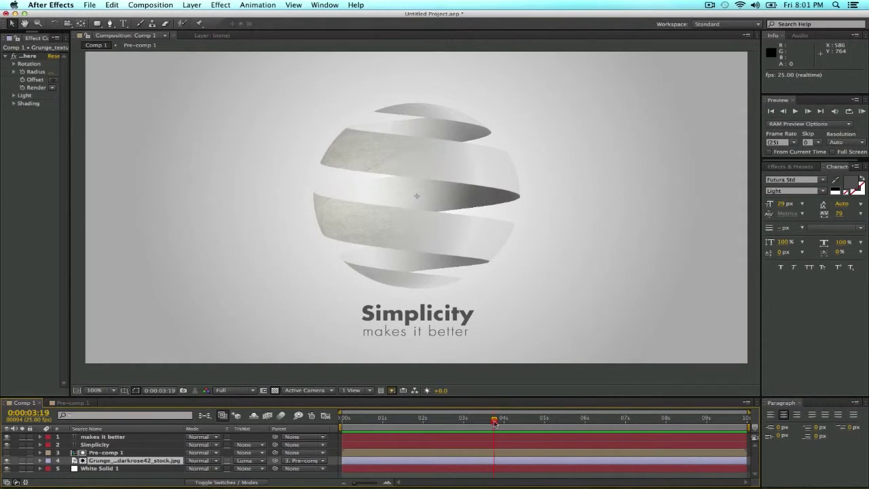
pyautogui.click(494, 423)
# Step: Examine the CC Sphere Light and Shading settings on the grunge texture layer, enlarging the effect settings and timeline areas
pyautogui.moveTo(69, 308); pyautogui.dragTo(177, 317)
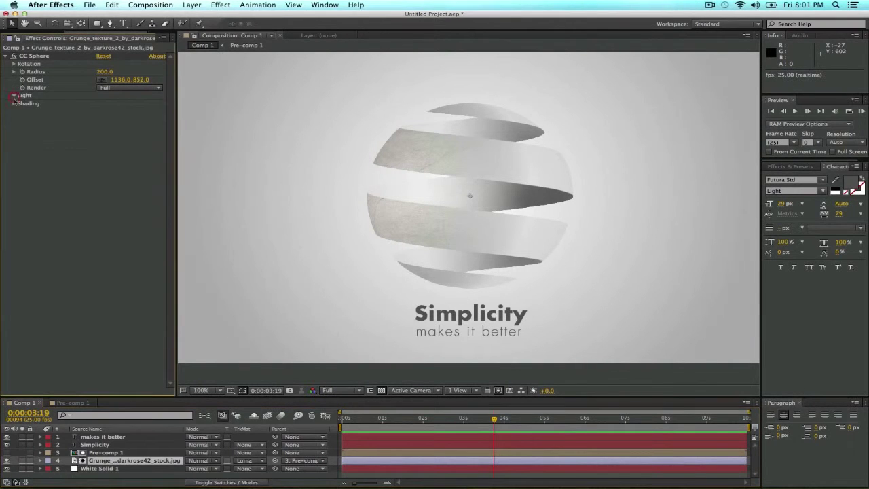
pyautogui.click(13, 96)
pyautogui.click(13, 154)
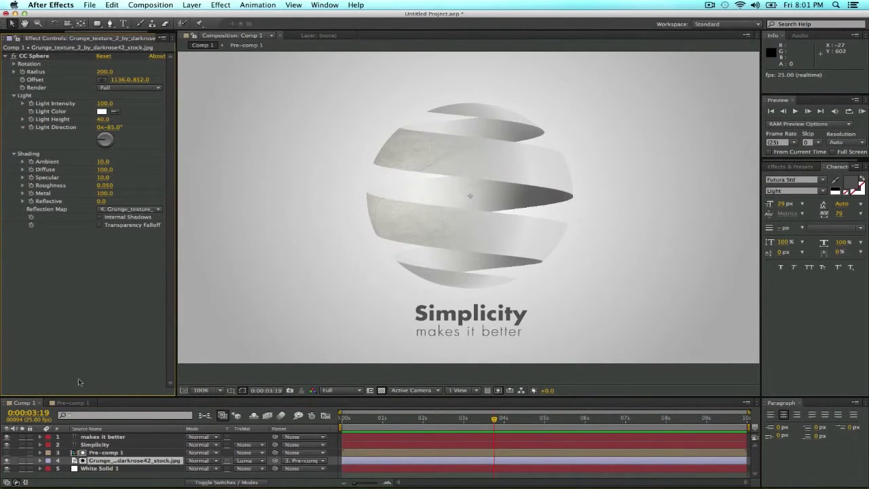
pyautogui.moveTo(96, 396); pyautogui.dragTo(101, 363)
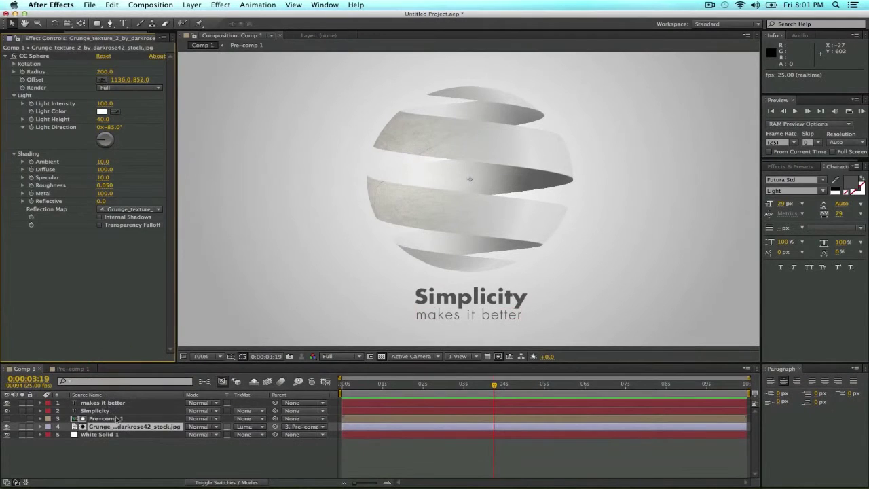
# Step: Switch between the grunge texture and Pre-comp 1 layers, leaving Pre-comp 1 selected
pyautogui.click(108, 419)
pyautogui.click(112, 427)
pyautogui.click(112, 418)
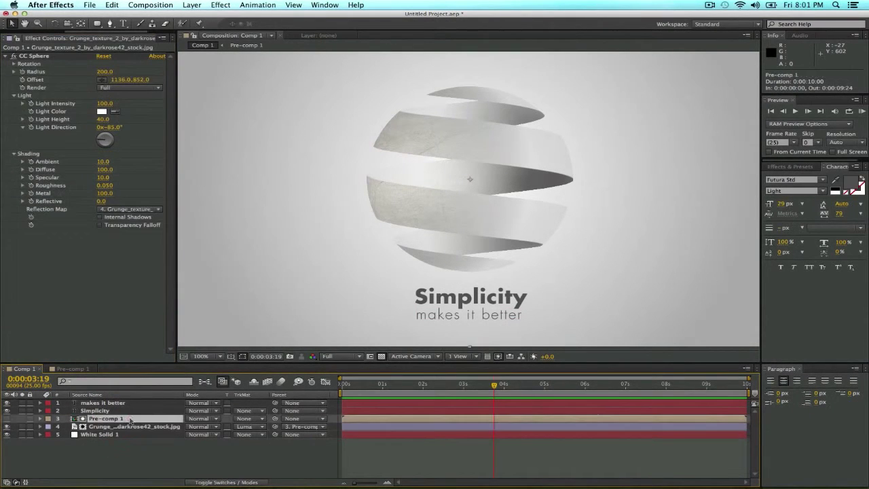